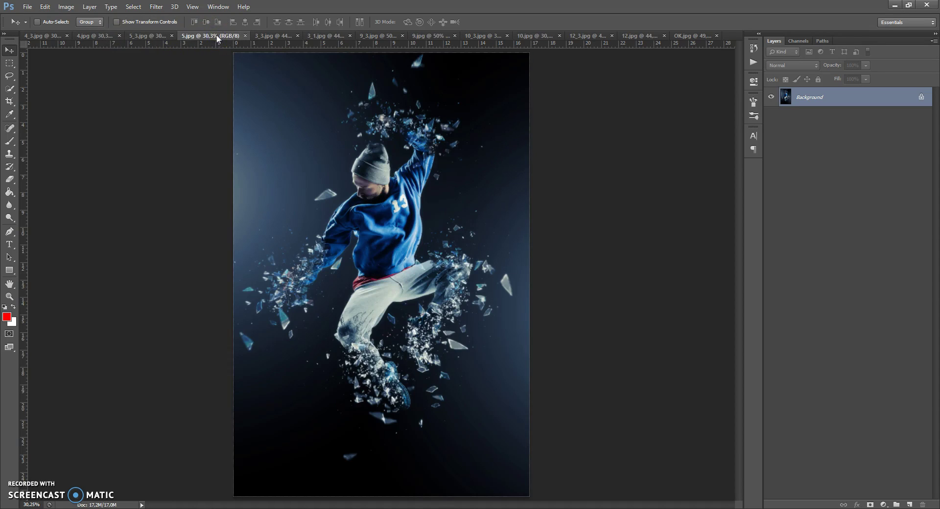
- Preview the knight, shouting-man and kickboxer examples (3_3, 3_1, 9_3, 9, 10_3, 10.jpg)
left_click(269, 37)
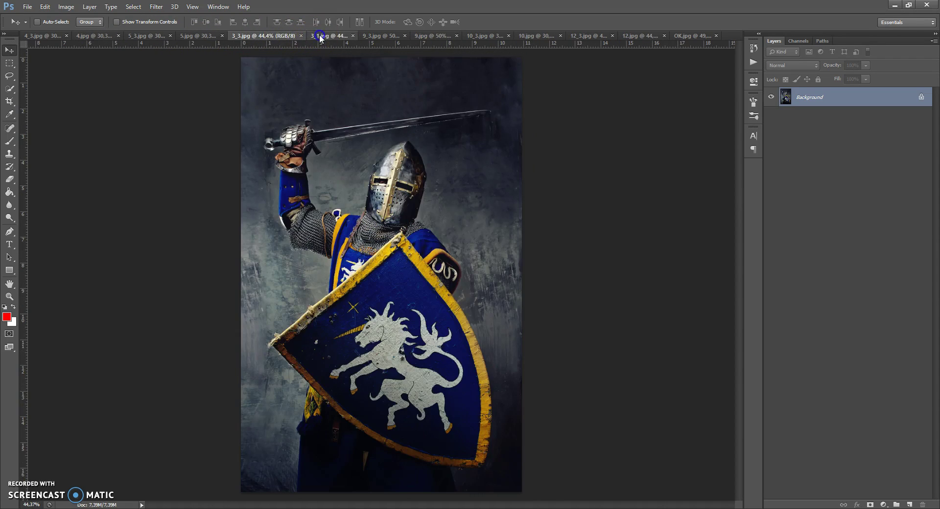
left_click(319, 36)
left_click(369, 35)
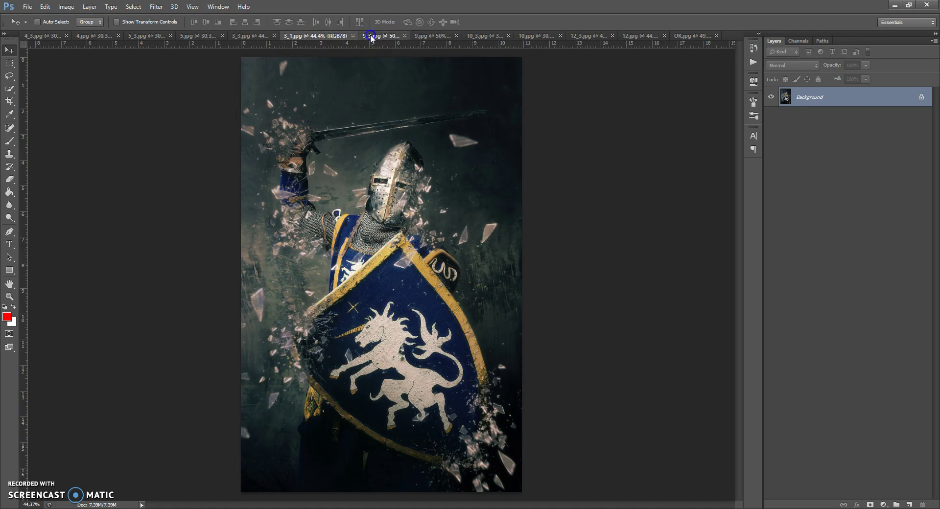
left_click(431, 36)
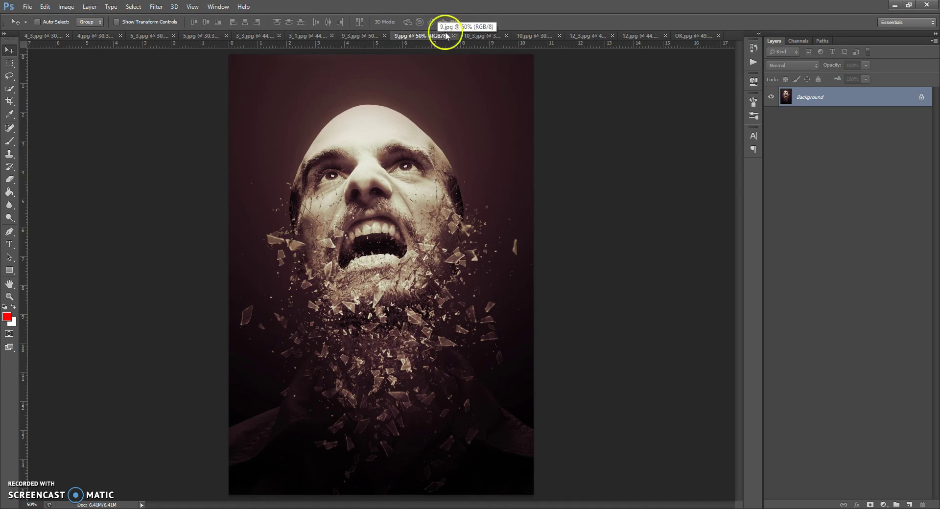
left_click(500, 36)
left_click(527, 36)
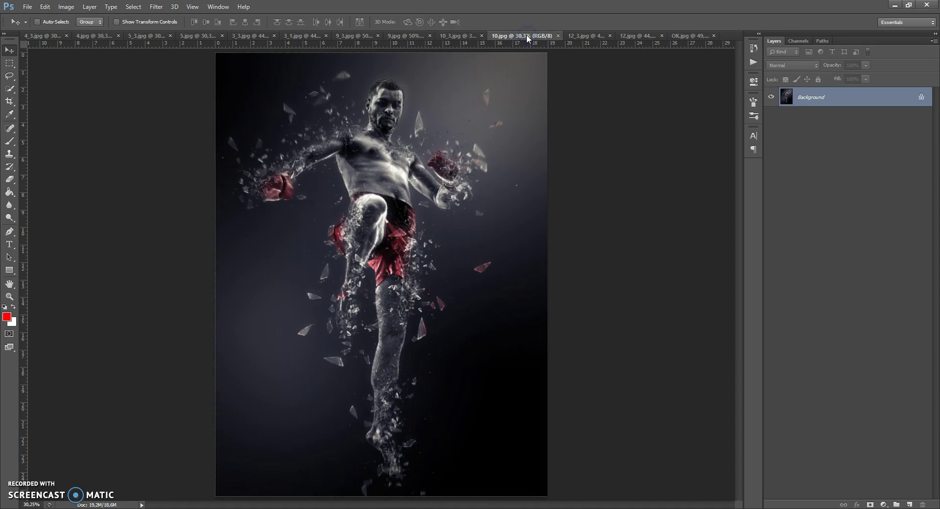
- View the 12_3 and 12.jpg tunnel examples, then show OK.jpg fitted on screen
left_click(573, 36)
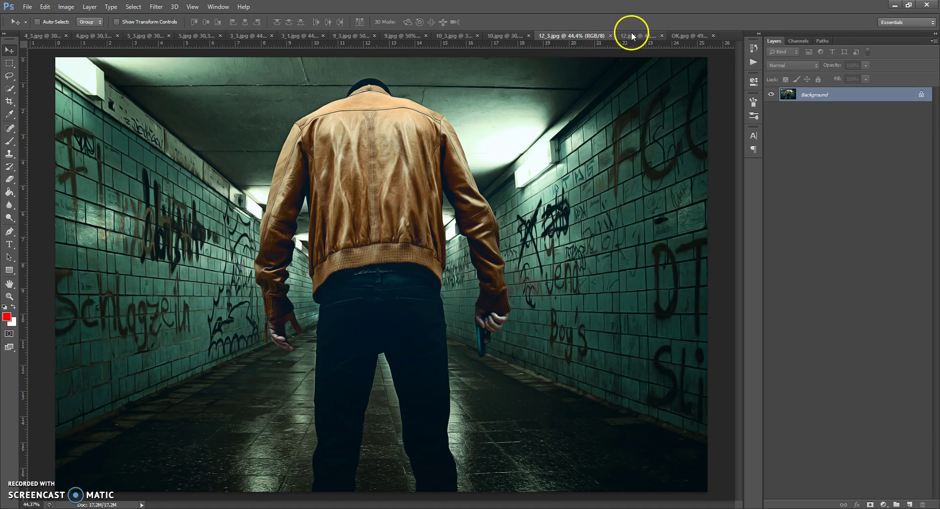
left_click(630, 36)
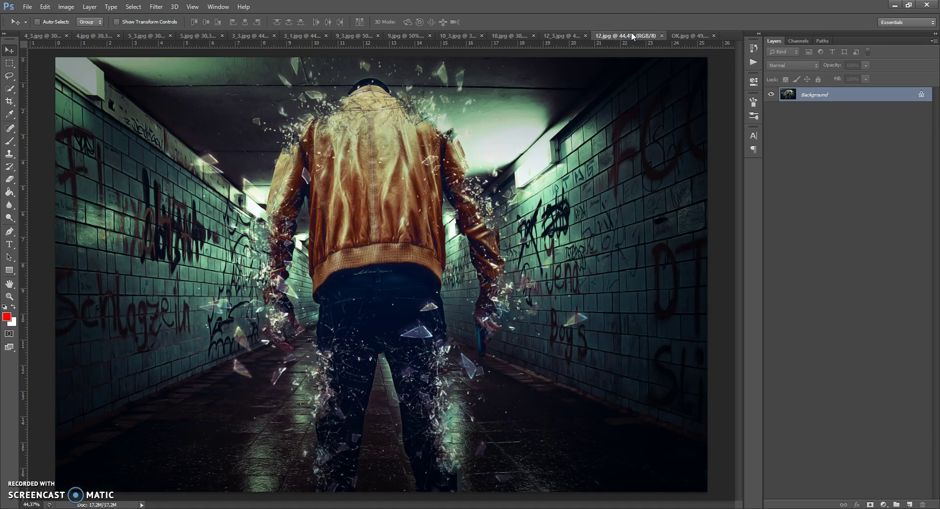
left_click(684, 36)
key("ctrl+0")
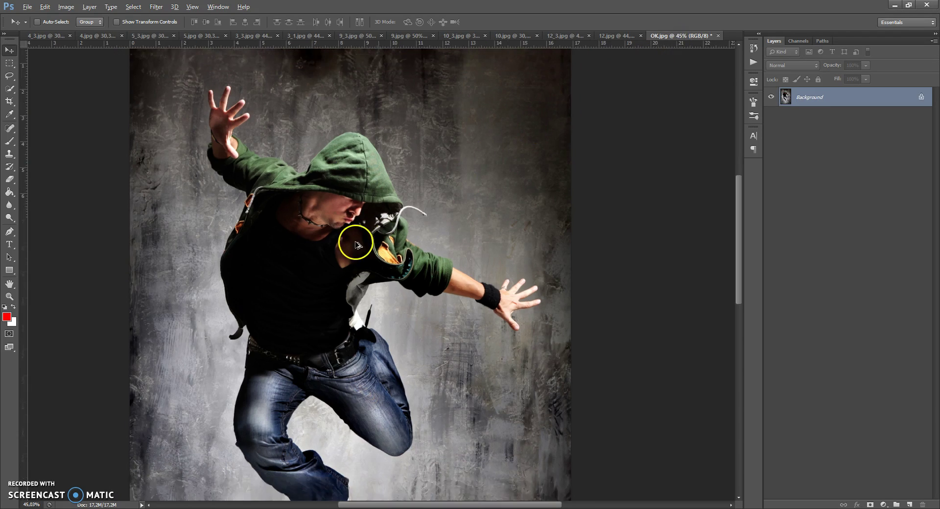
left_click(356, 248)
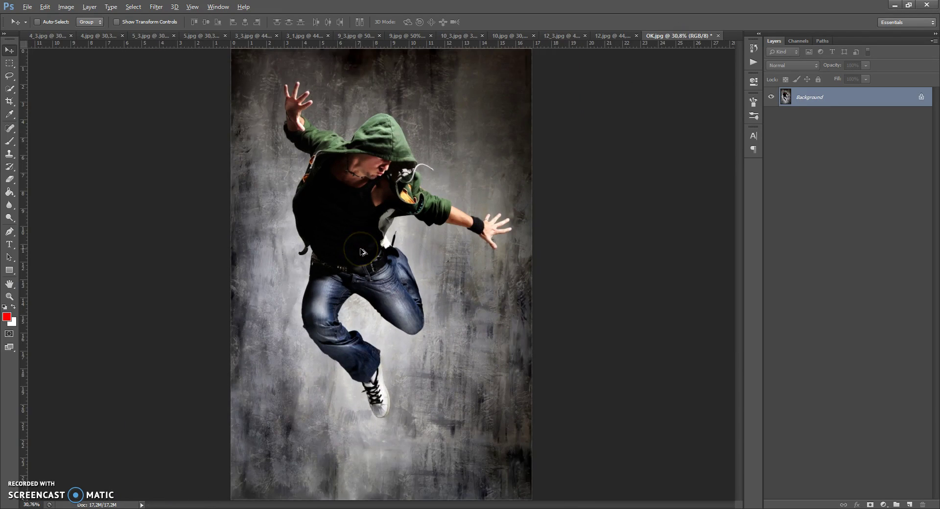
left_click(399, 227)
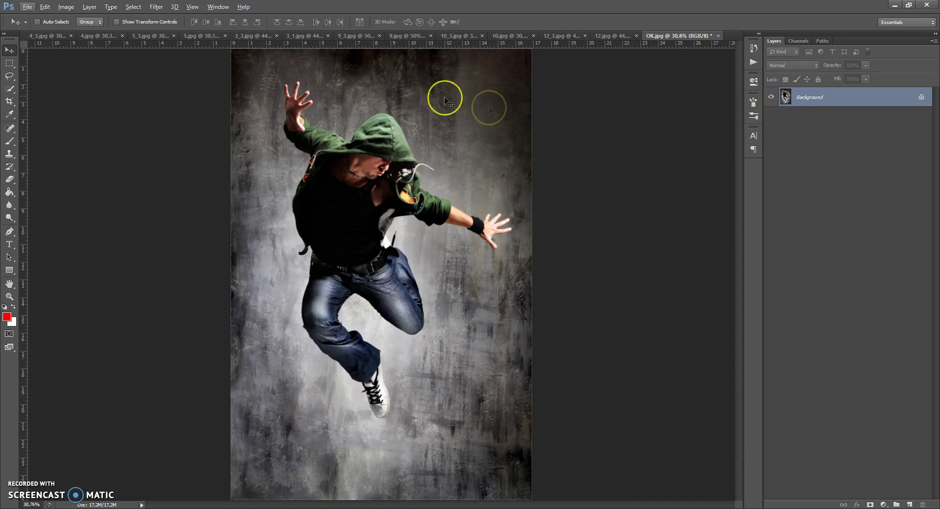
left_click(67, 6)
left_click(79, 78)
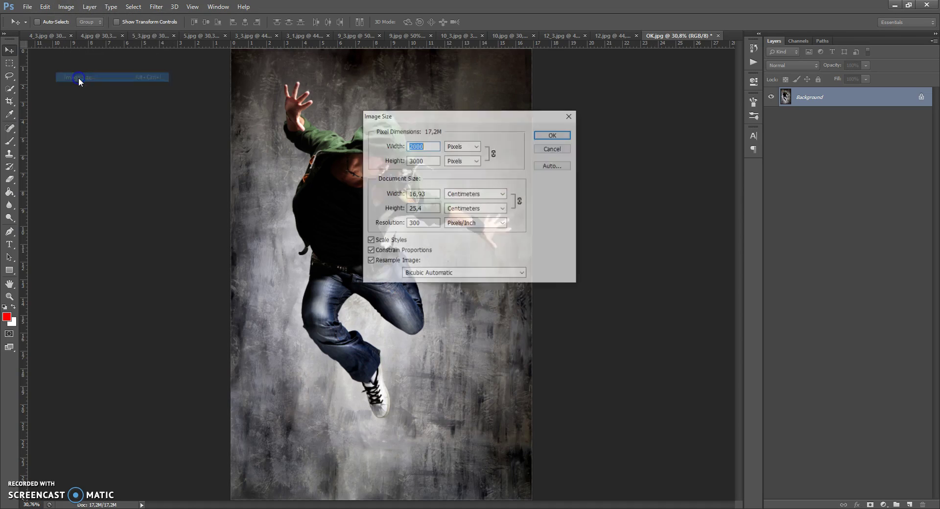
left_click(425, 160)
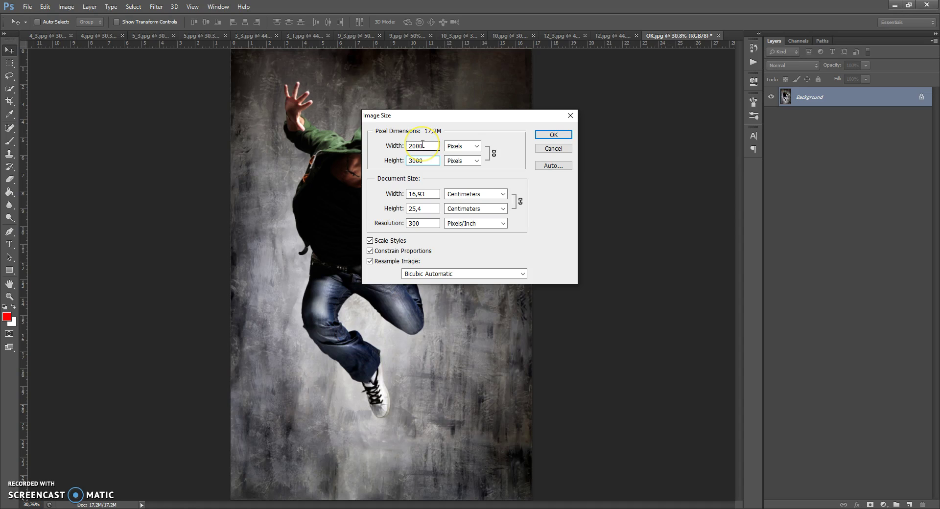
left_click(549, 137)
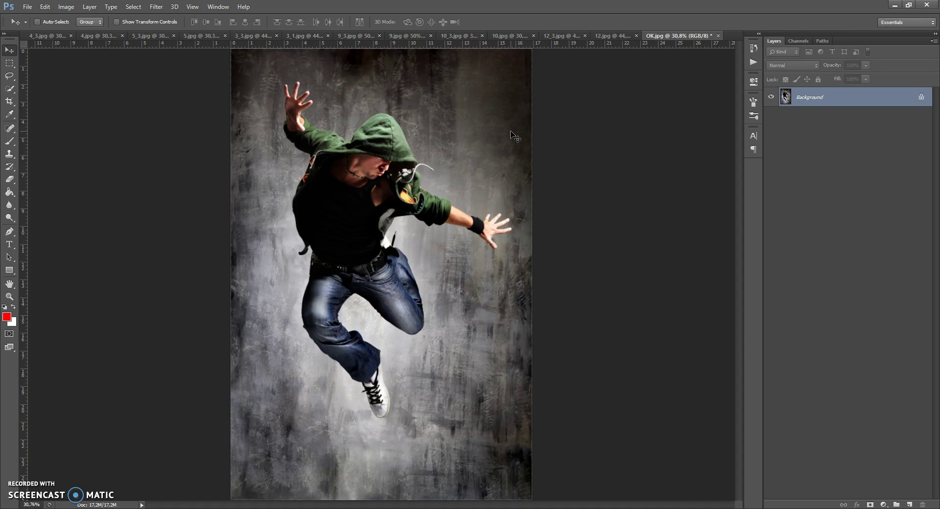
left_click(45, 7)
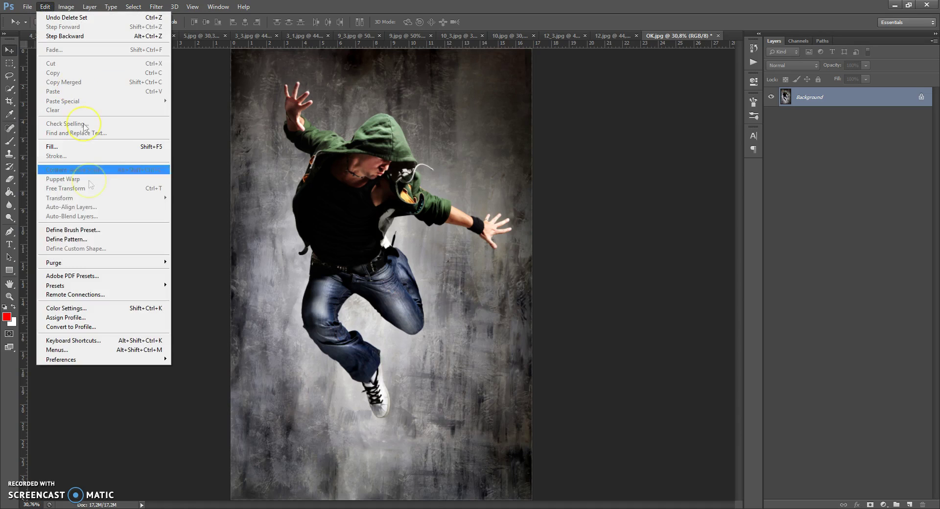
mouse_move(63, 360)
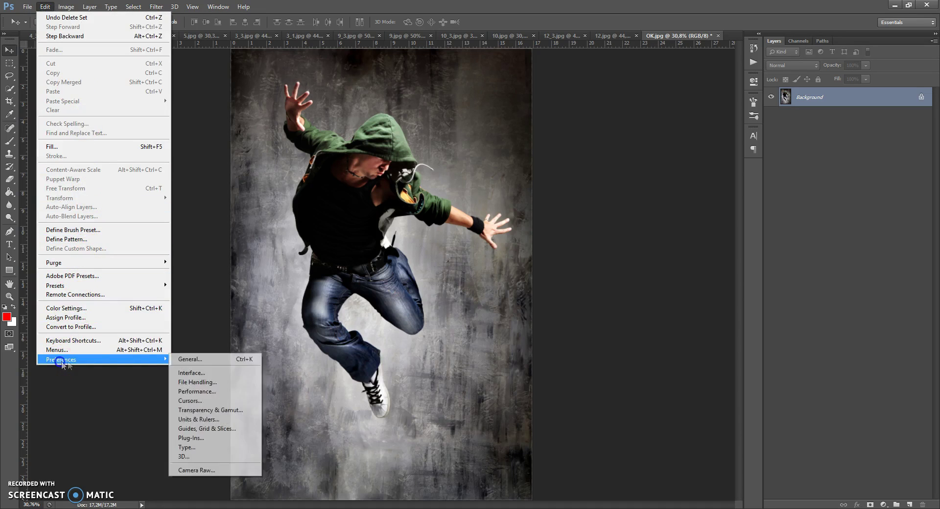
left_click(195, 374)
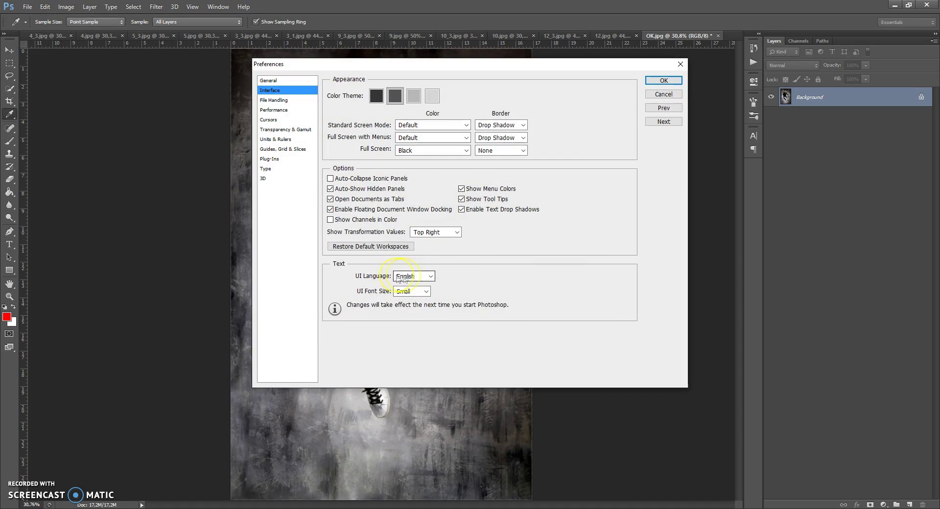
left_click(662, 81)
key("v")
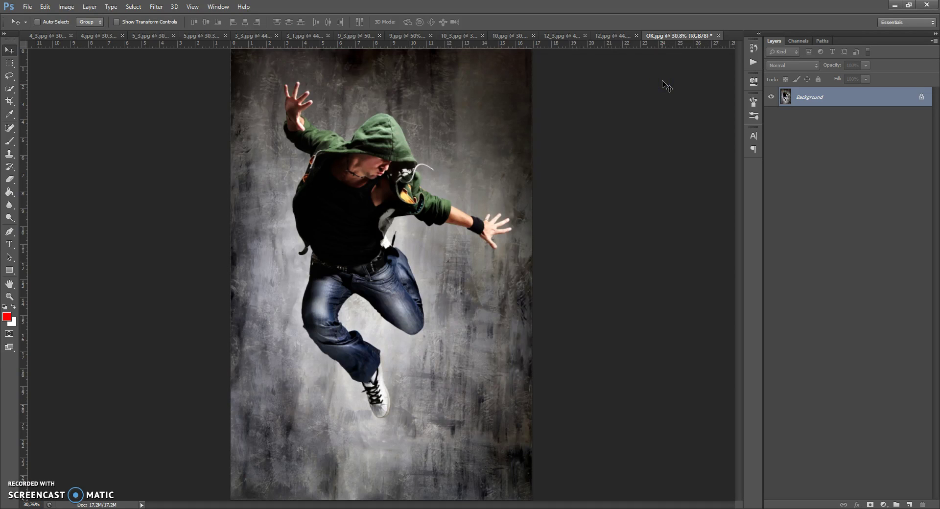
left_click(66, 11)
mouse_move(71, 17)
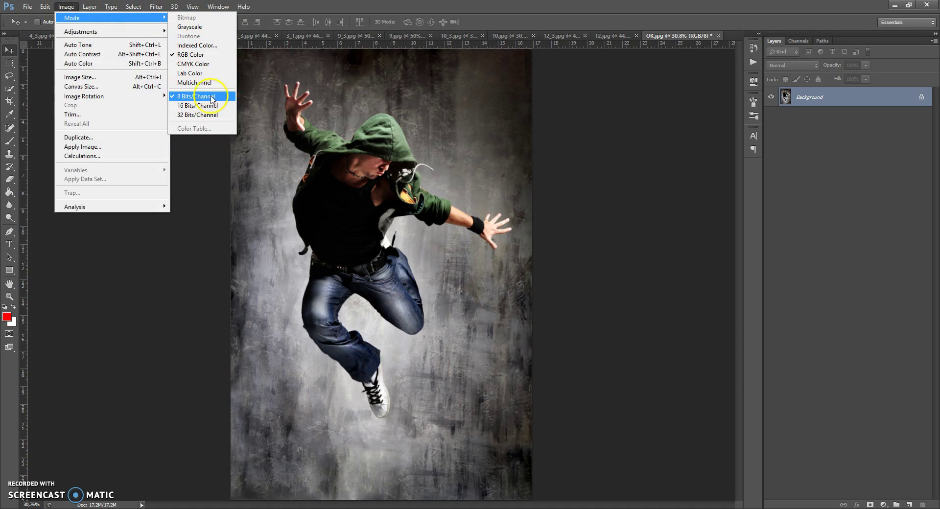
left_click(200, 169)
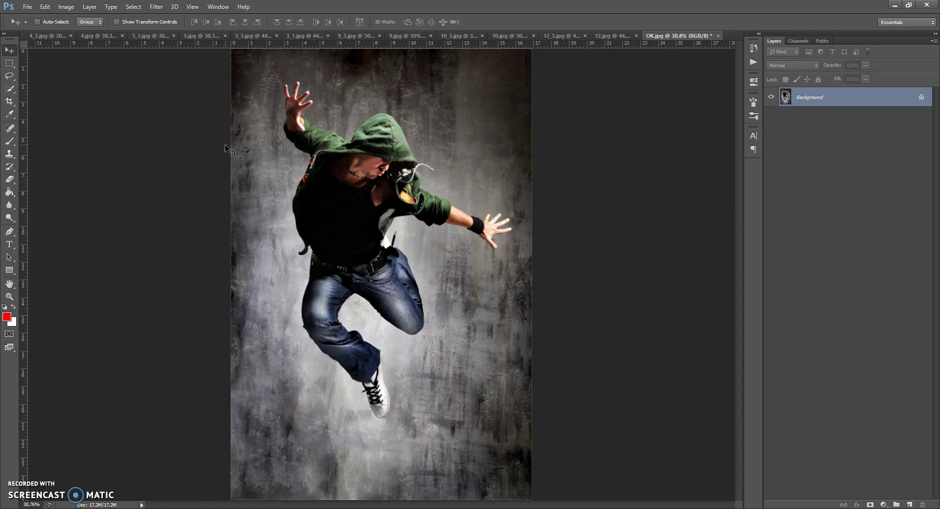
left_click(934, 41)
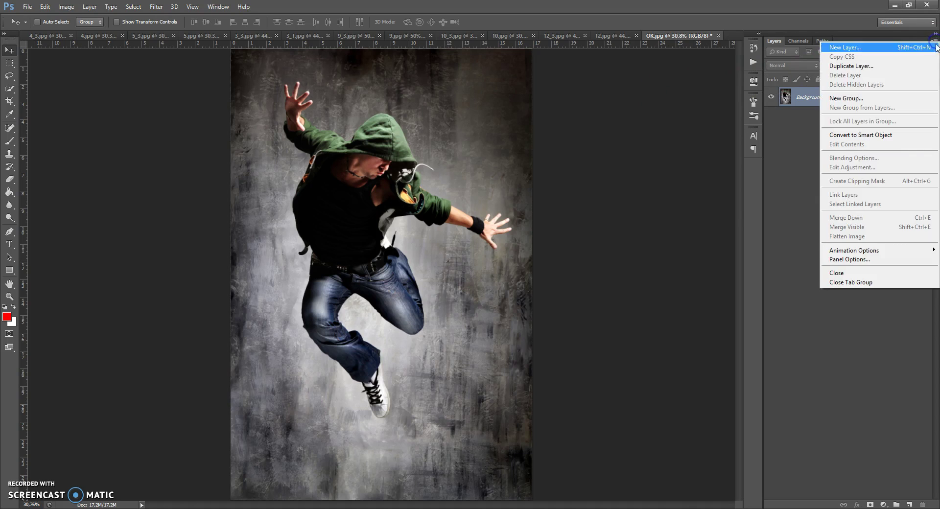
left_click(856, 260)
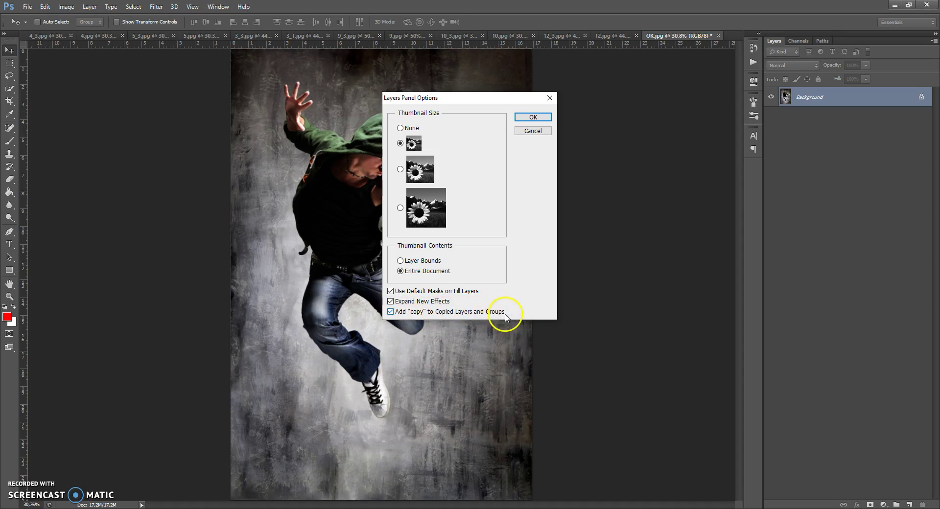
left_click(533, 118)
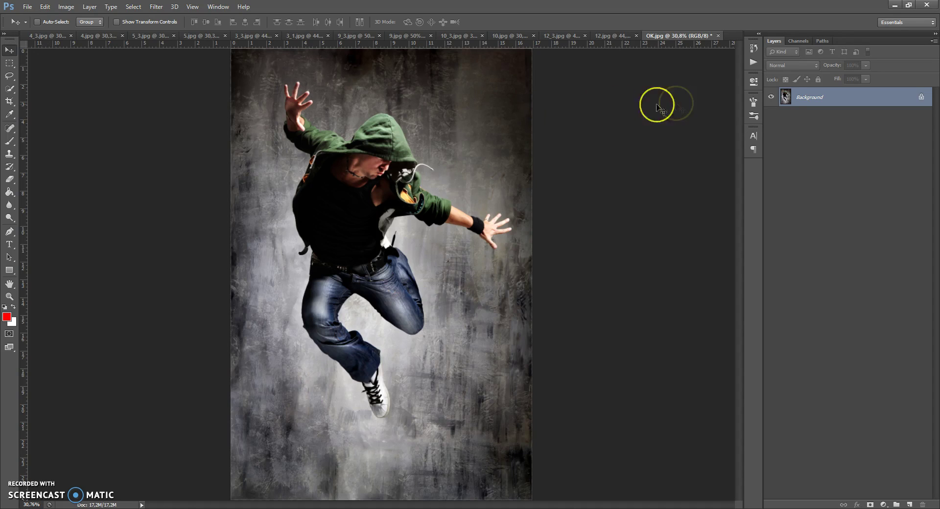
double_click(806, 99)
left_click(566, 151)
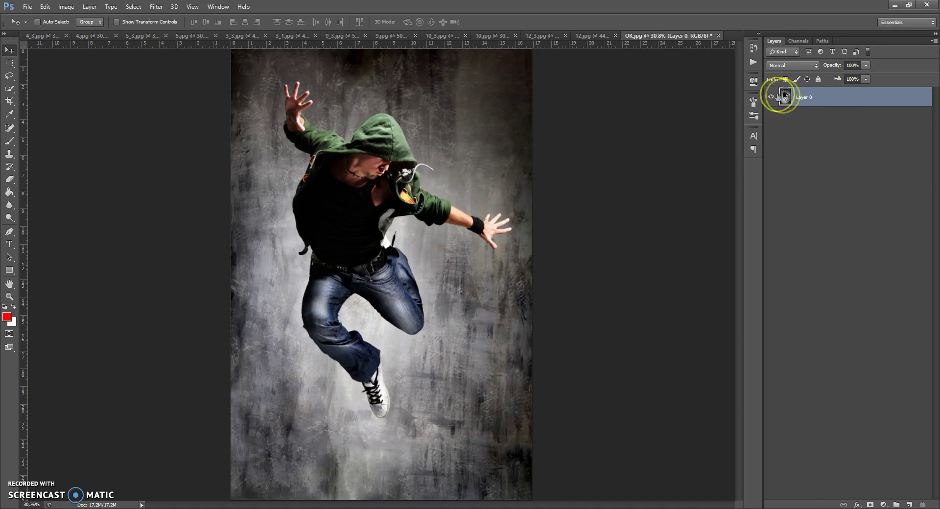
left_click(90, 7)
left_click(187, 21)
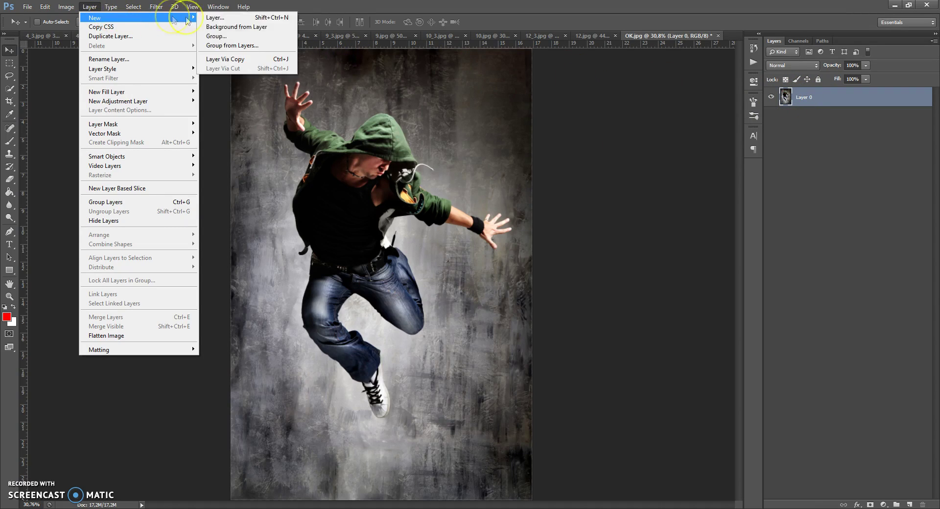
left_click(234, 28)
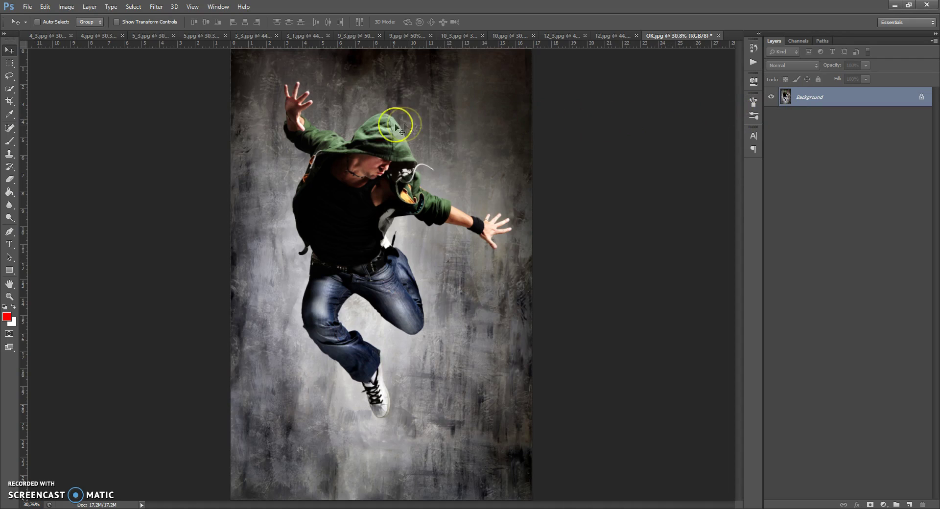
- Load Broken Brushes.abr into the brush presets through the Preset Manager
left_click(43, 7)
mouse_move(64, 286)
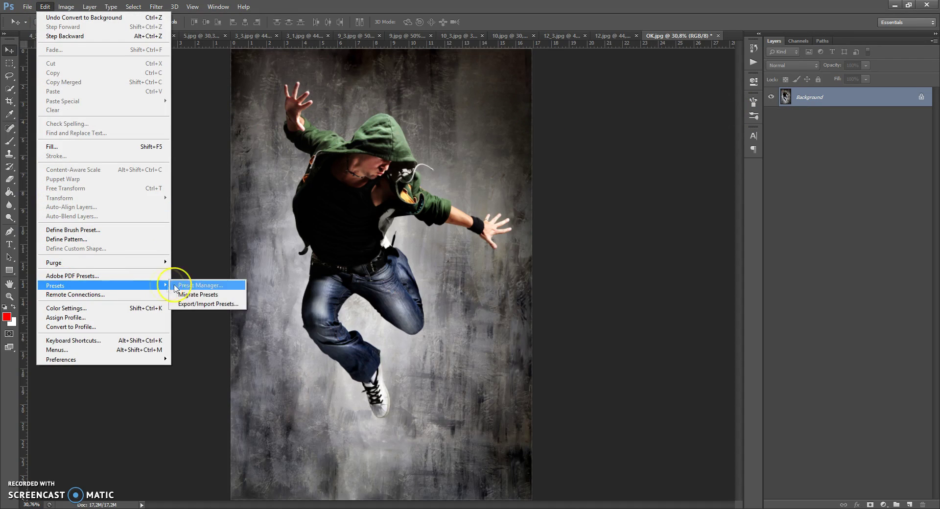
left_click(190, 289)
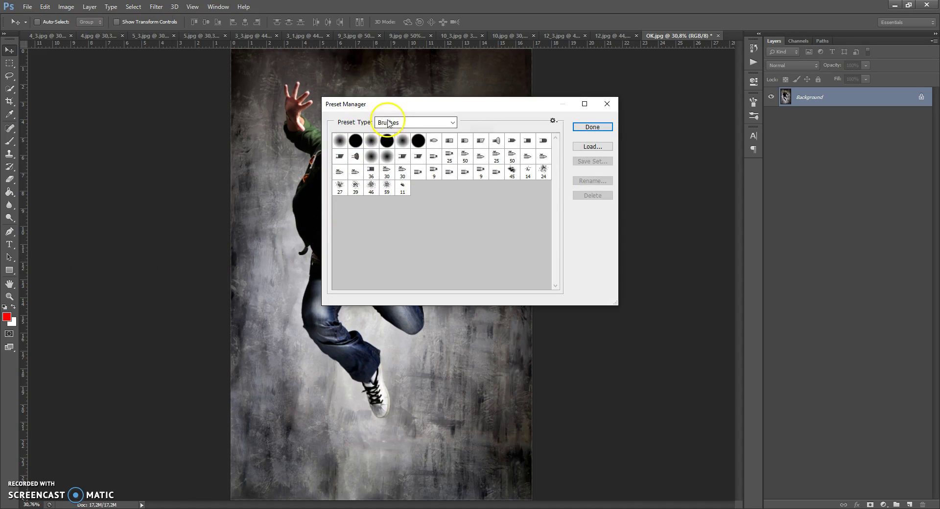
left_click(593, 146)
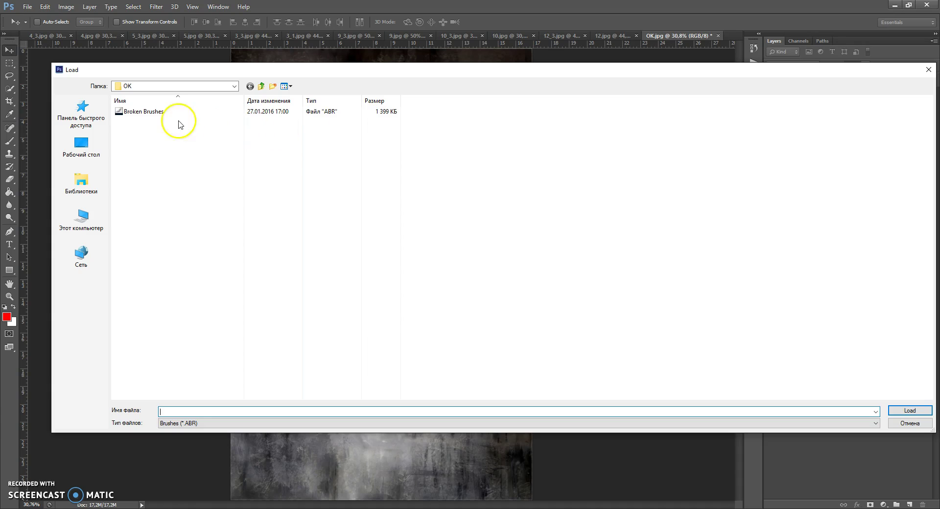
double_click(145, 112)
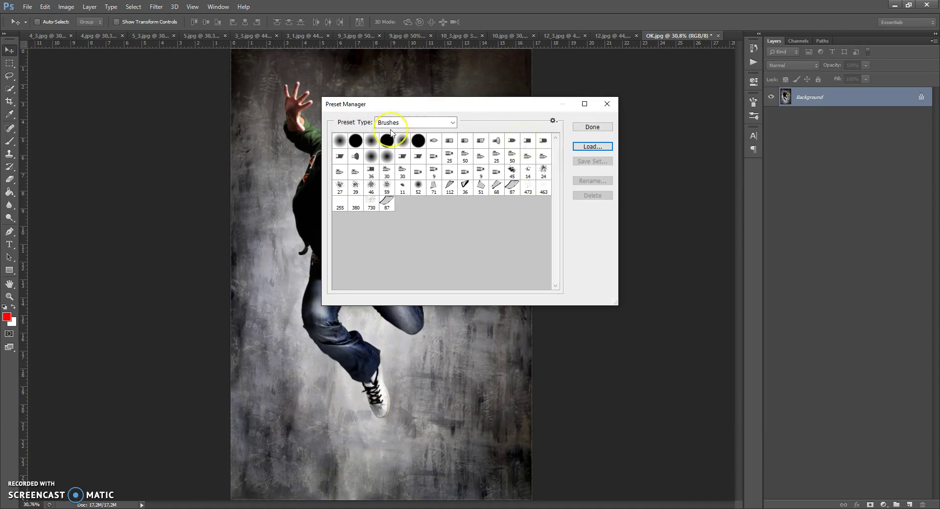
left_click(591, 130)
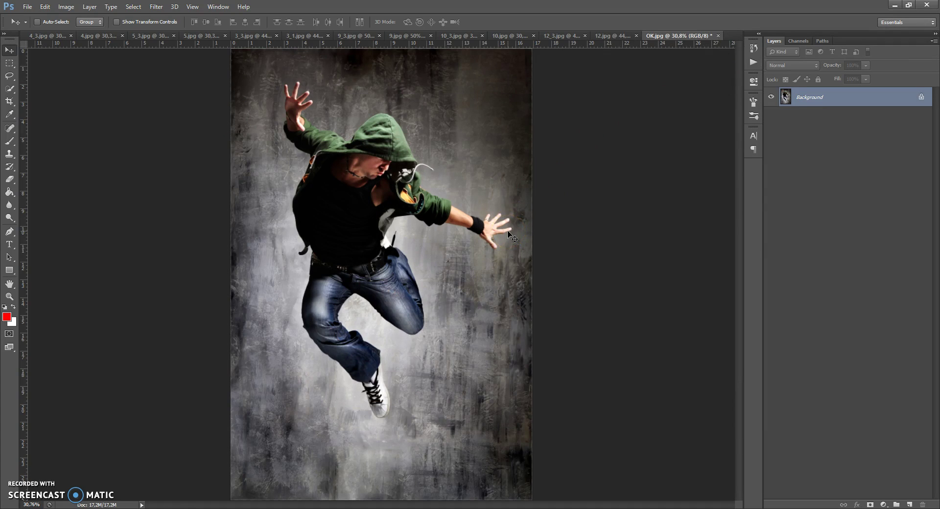
- Load Broken Photoshop Action.atn into the Actions panel and collapse the loaded set
left_click(218, 6)
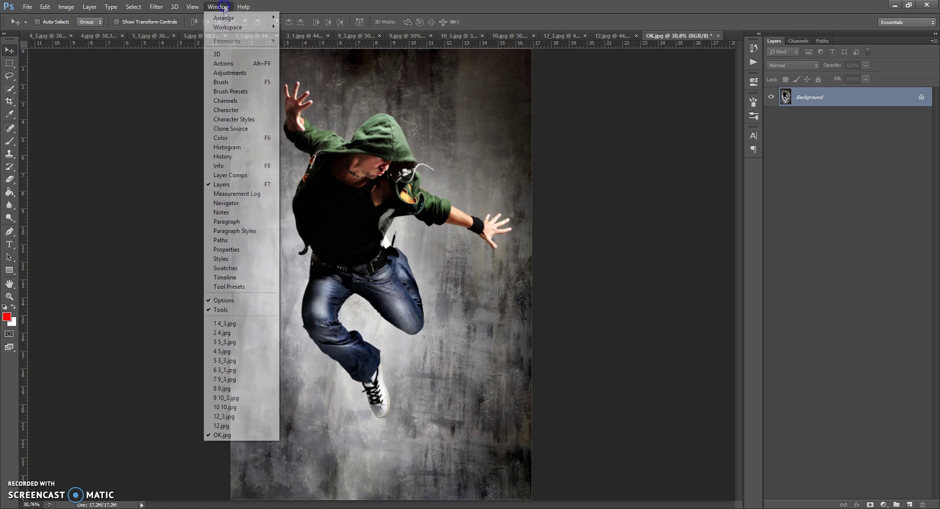
left_click(223, 64)
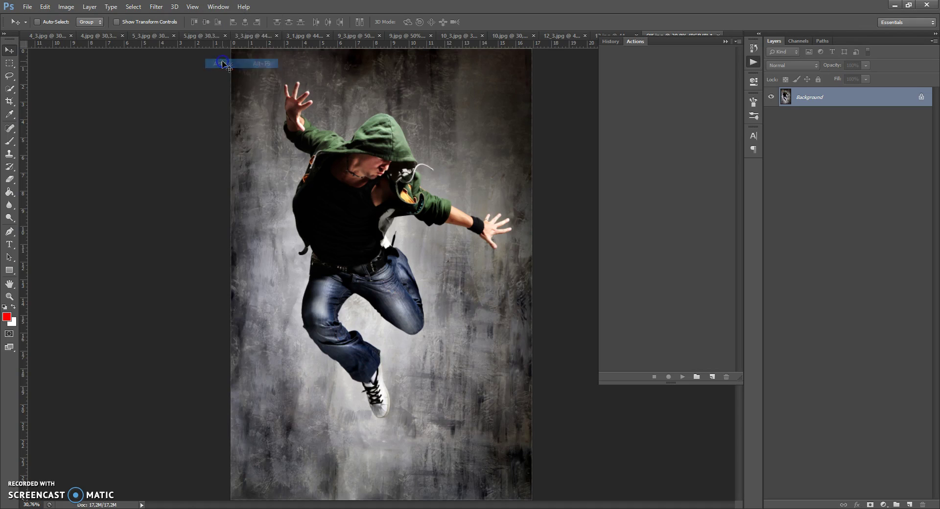
left_click(738, 42)
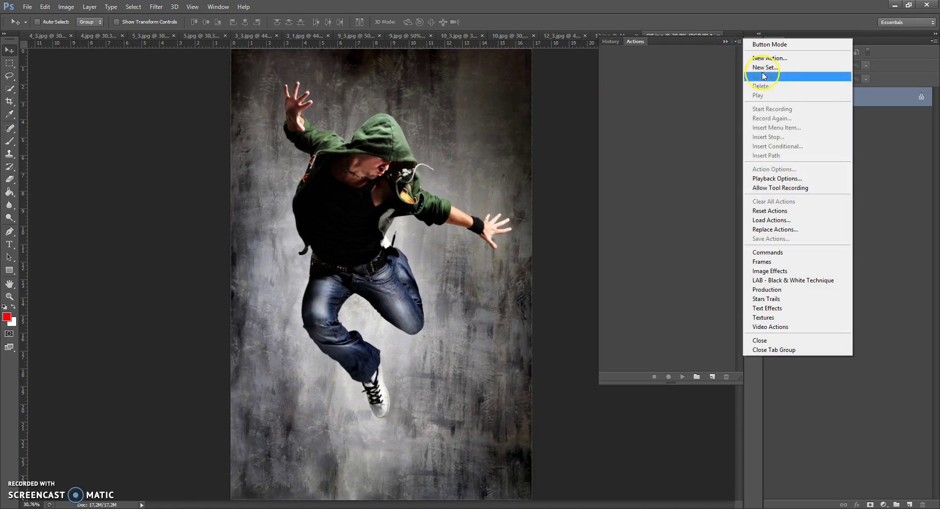
left_click(768, 222)
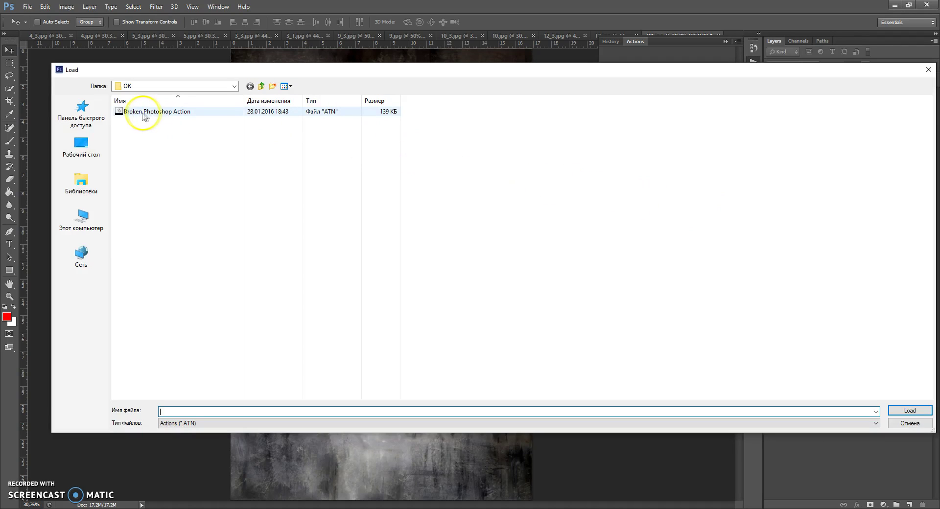
double_click(188, 116)
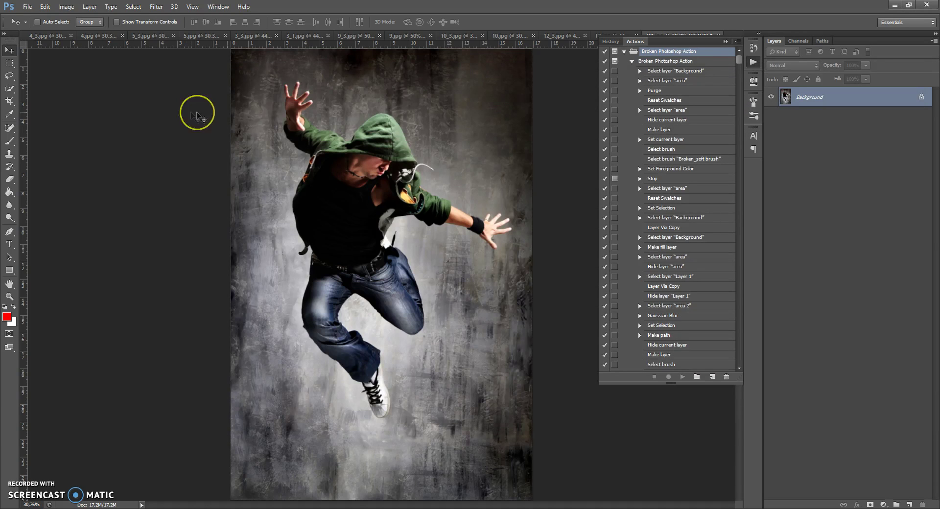
left_click(632, 62)
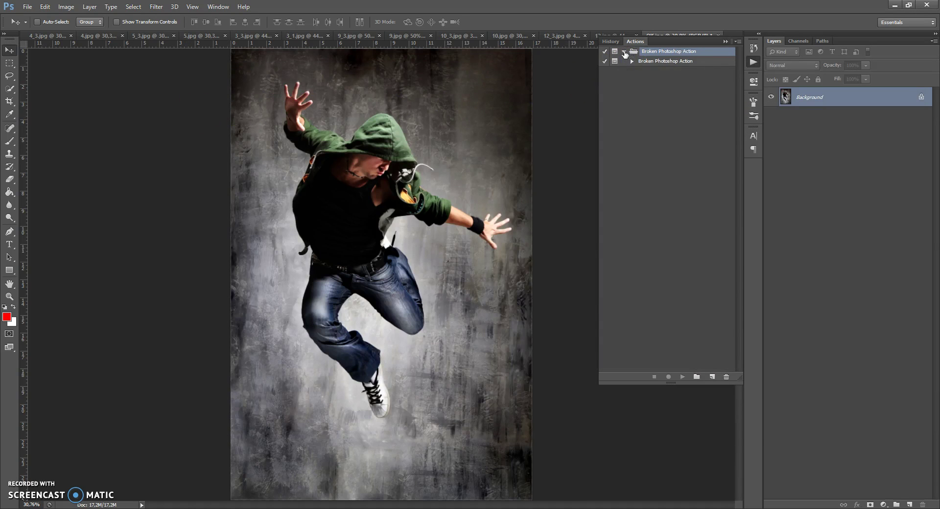
left_click(727, 42)
- Create a new layer above Background and name it 'area'
left_click(910, 505)
left_click(806, 98)
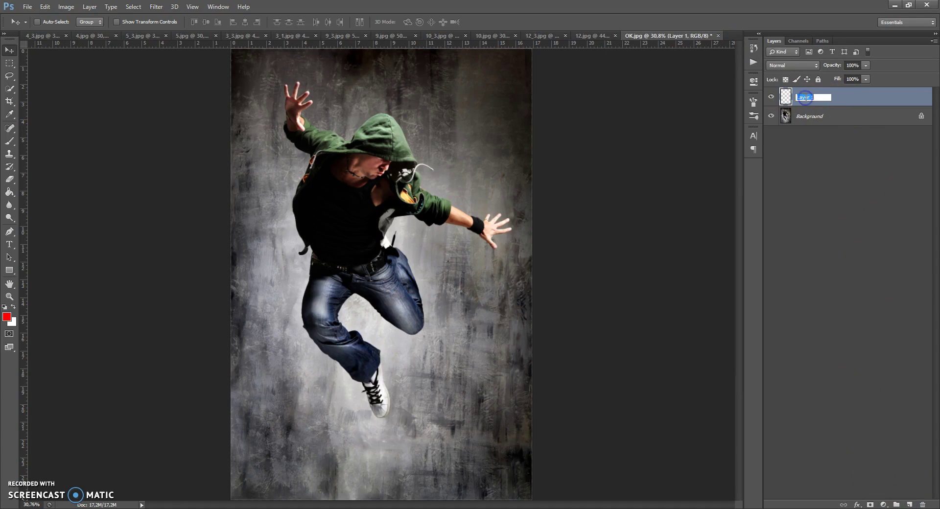
type("area")
left_click(842, 95)
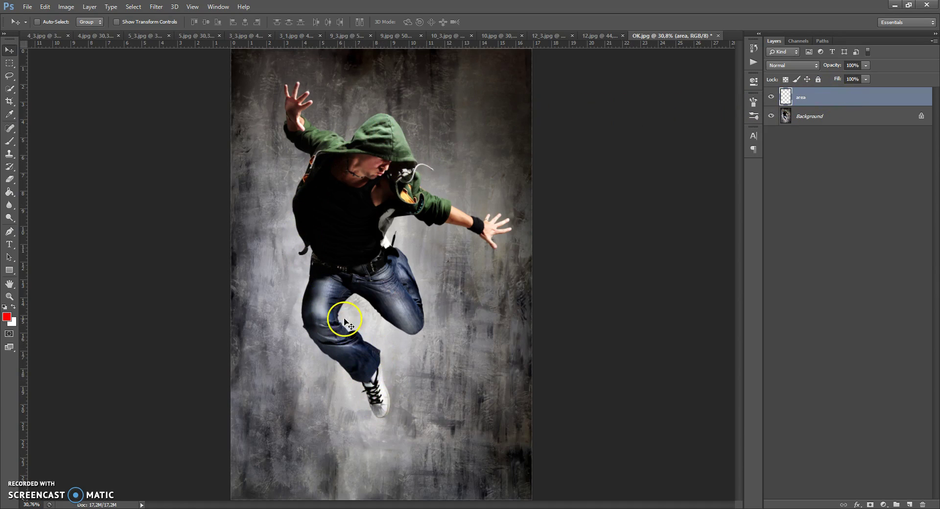
- Browse the lasso and brush tool variants, ending on the Quick Selection tool
left_click(9, 89)
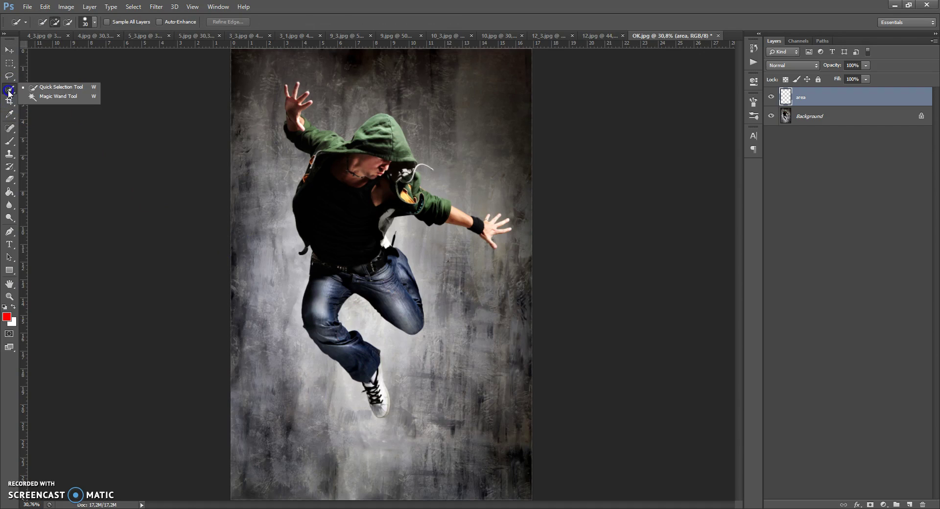
left_click(10, 77)
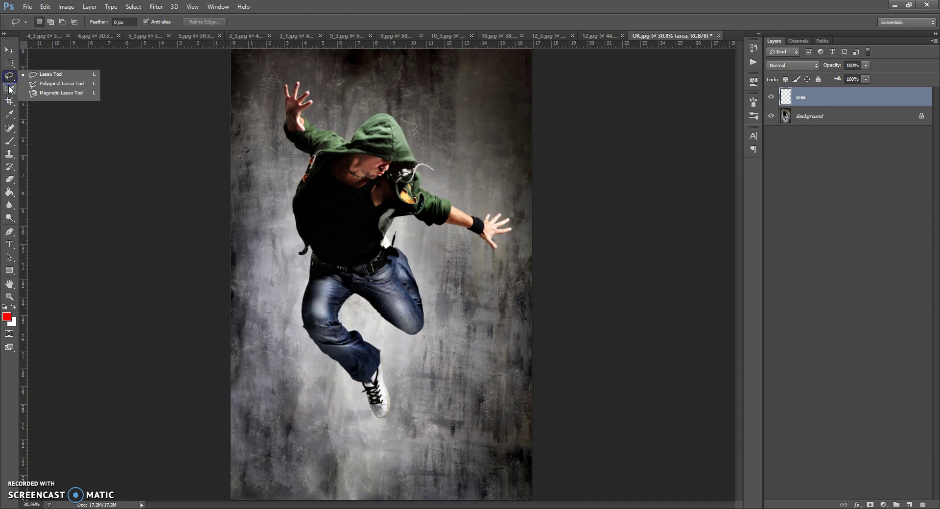
left_click(9, 89)
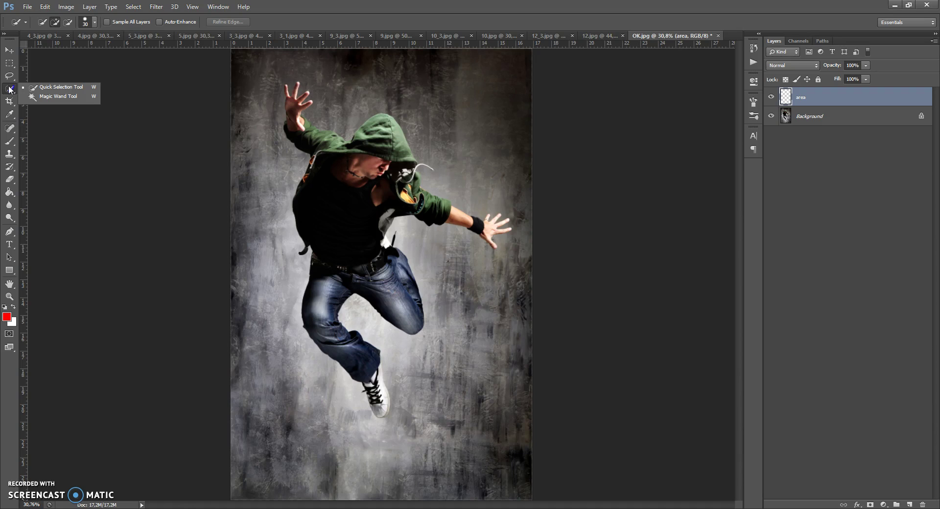
left_click(12, 141)
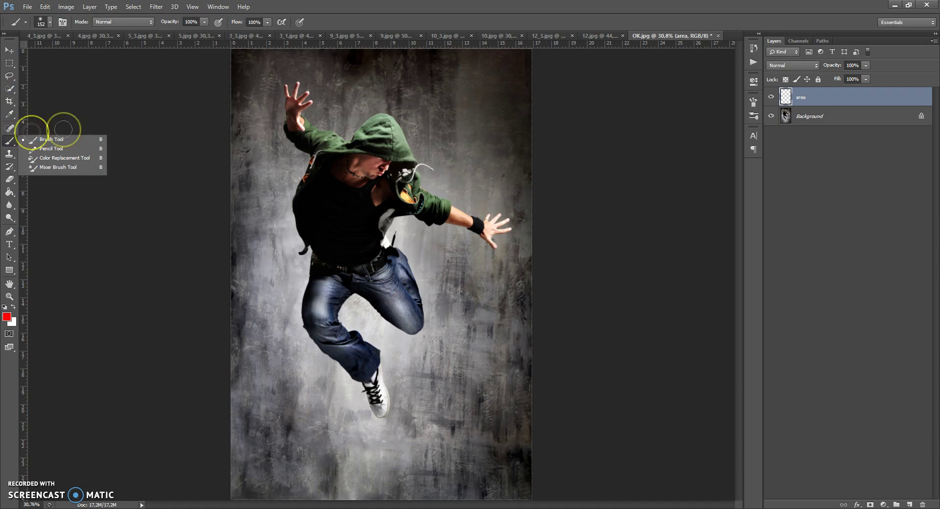
left_click(8, 91)
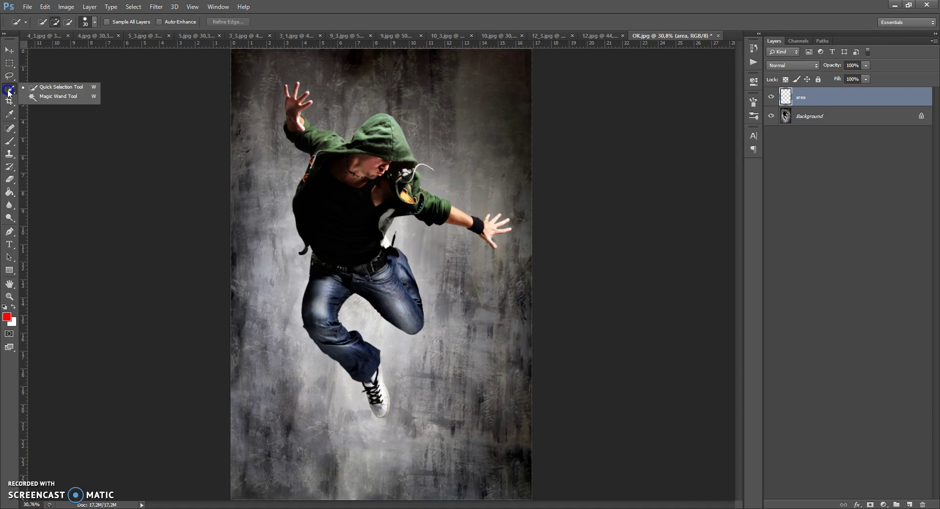
- On the Background layer, quick-select the dancer's hood, left sleeve and raised hand
left_click(49, 90)
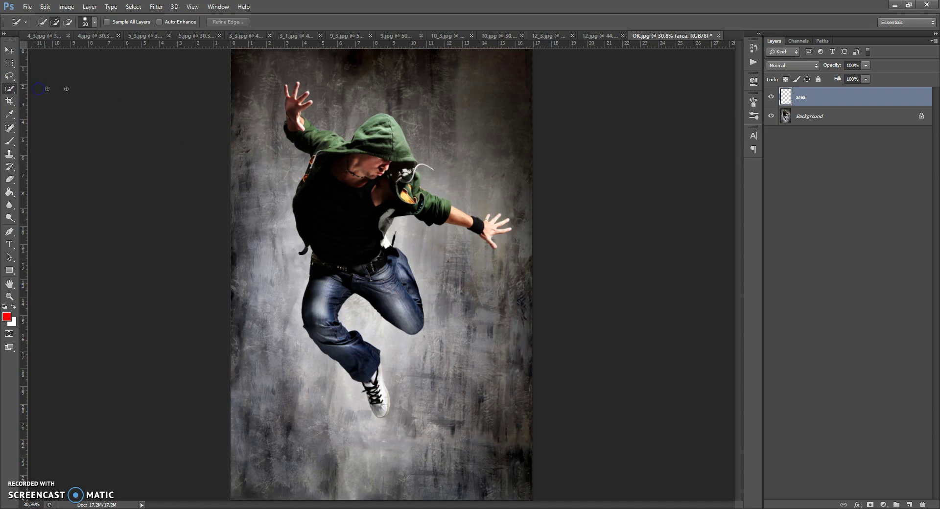
left_click(787, 116)
scroll(372, 118, "up", 5)
mouse_move(391, 134)
left_mouse_down()
mouse_move(410, 178)
mouse_move(400, 143)
mouse_move(337, 155)
mouse_move(303, 207)
mouse_move(276, 207)
left_mouse_up()
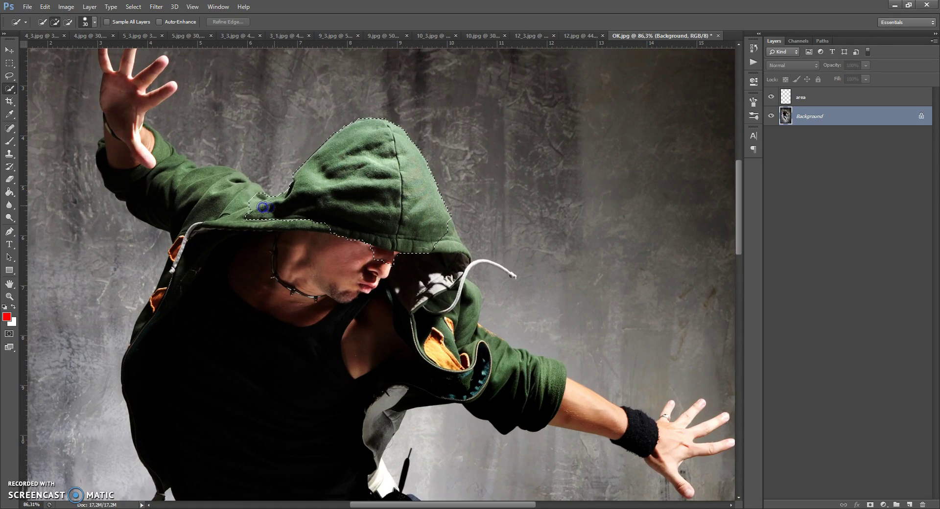
left_click_drag(234, 183, 190, 179)
left_click_drag(151, 151, 122, 105)
scroll(132, 139, "up", 3)
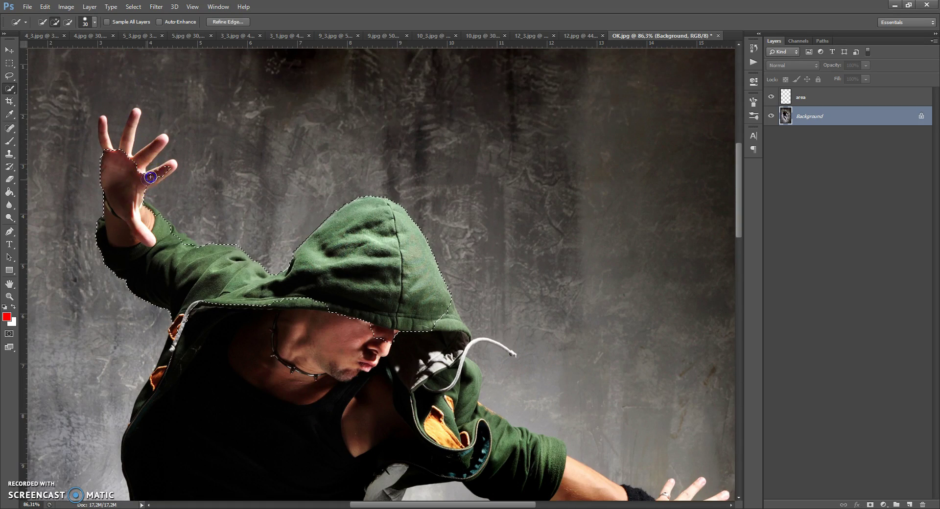
- Refine the hand by subtracting background between fingers and adding palm, thumb and arm
mouse_move(166, 169)
left_mouse_down()
mouse_move(145, 160)
mouse_move(163, 141)
mouse_move(124, 153)
mouse_move(132, 118)
left_mouse_up()
left_click_drag(103, 153, 106, 142)
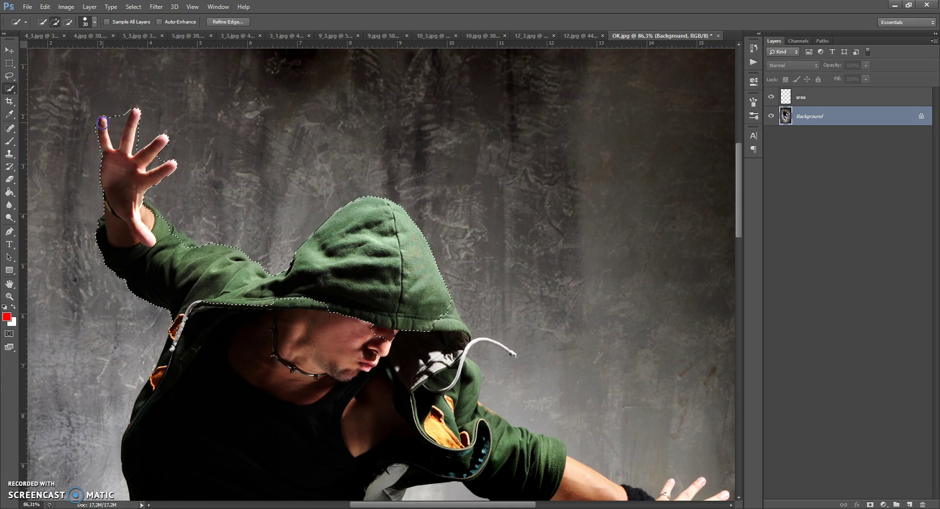
left_click(117, 133, "alt")
left_click(140, 140, "alt")
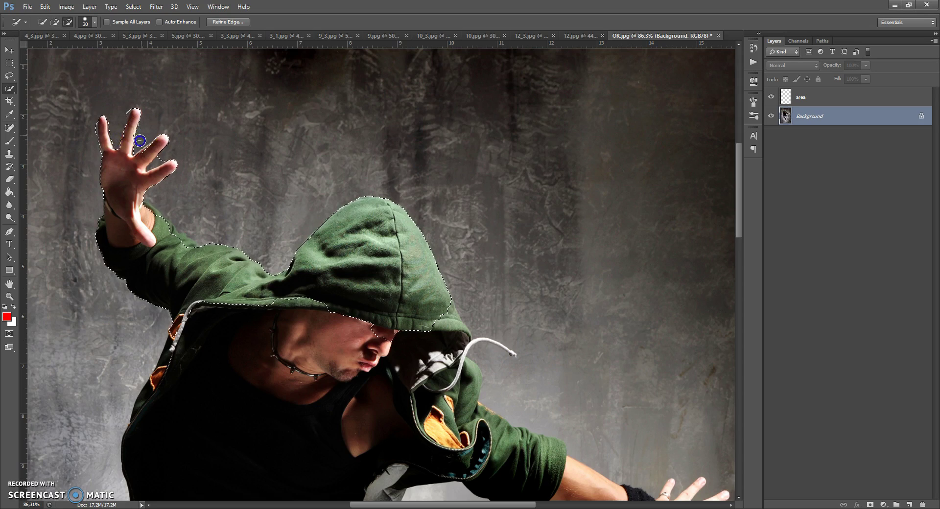
left_click(133, 181)
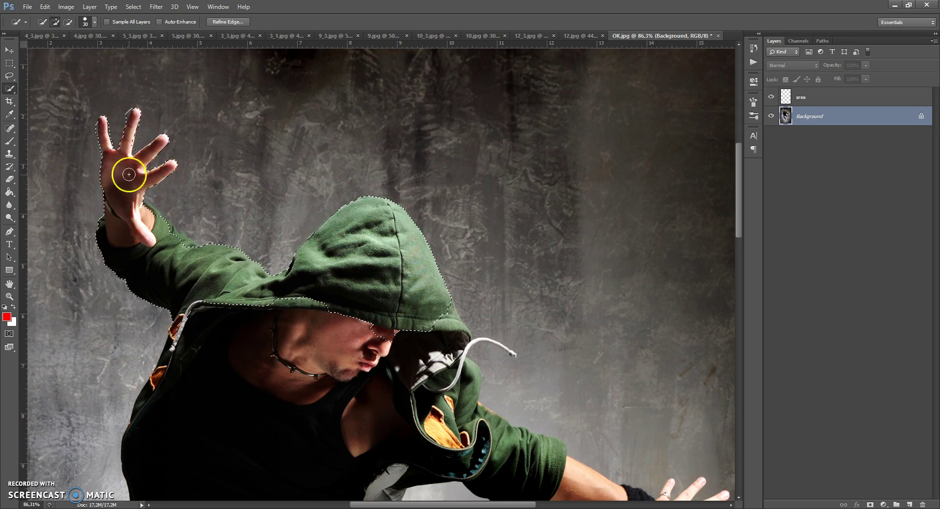
mouse_move(114, 208)
left_mouse_down()
mouse_move(124, 234)
mouse_move(145, 245)
mouse_move(145, 208)
mouse_move(164, 221)
left_mouse_up()
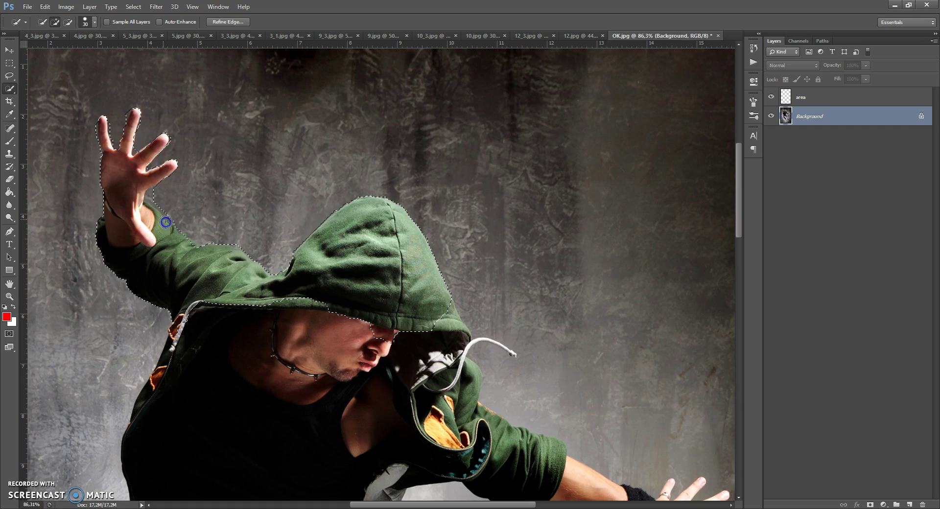
left_click(164, 205, "alt")
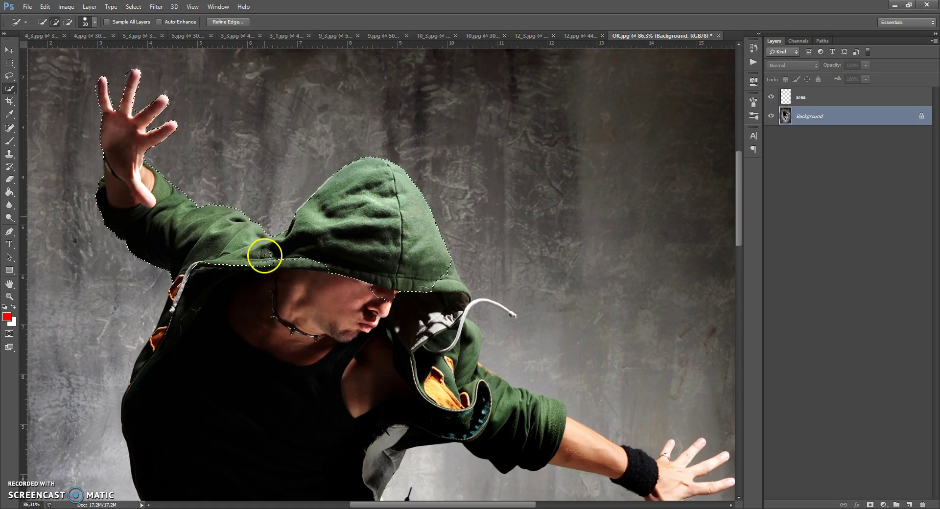
- Extend the selection over the dancer's black torso
scroll(265, 254, "down", 3)
left_click_drag(430, 208, 455, 236)
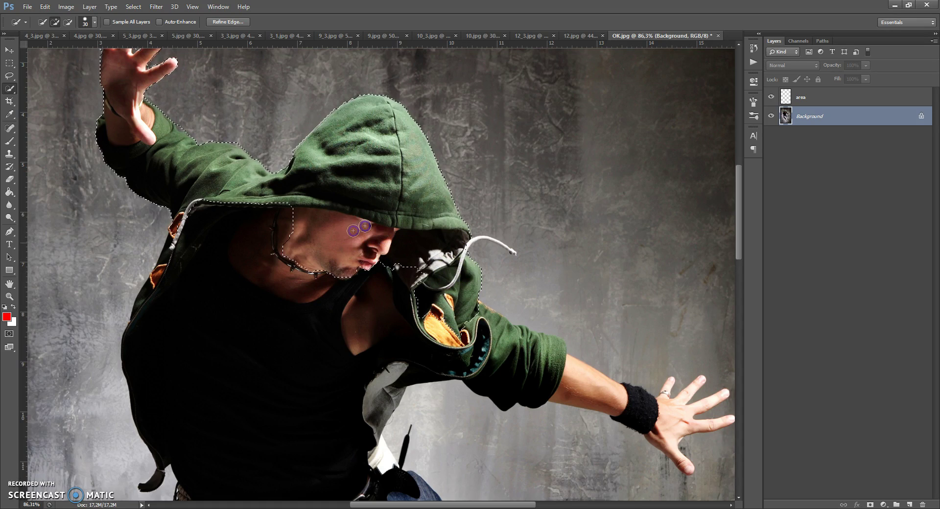
left_click(206, 329)
scroll(205, 329, "down", 2)
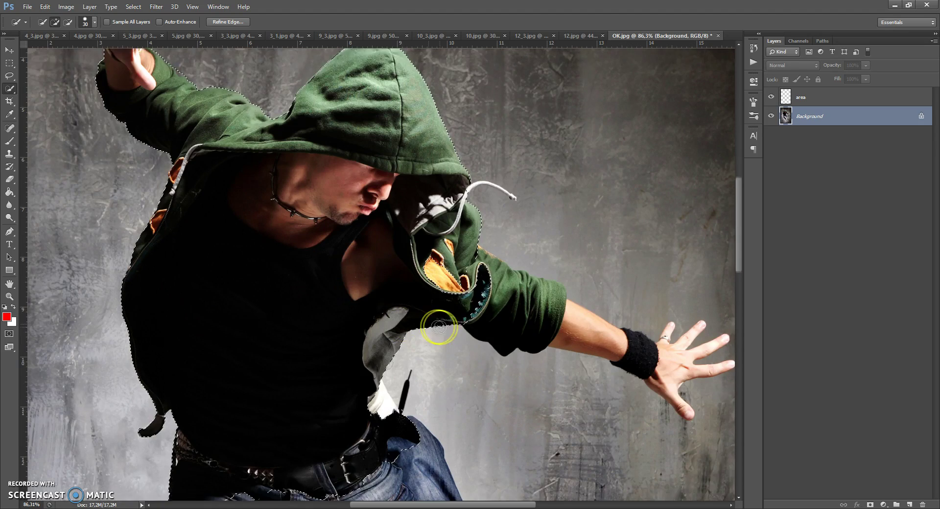
mouse_move(514, 289)
left_mouse_down()
mouse_move(681, 357)
mouse_move(656, 367)
left_mouse_up()
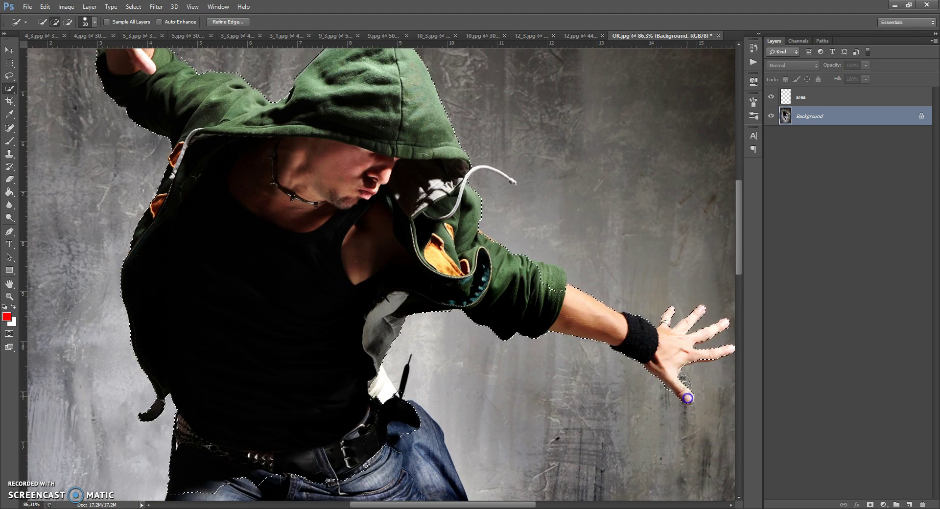
scroll(572, 331, "down", 1)
scroll(572, 331, "down", 1)
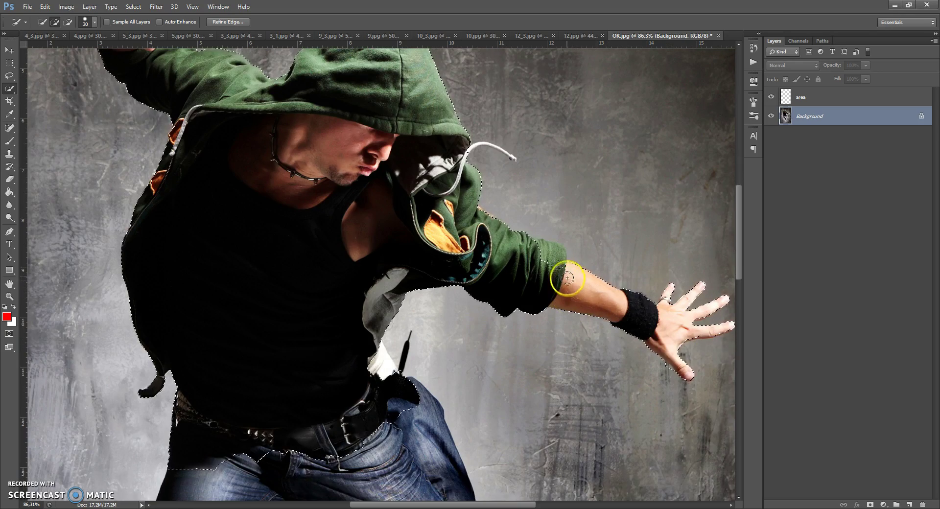
- Add the orange hood lining and the lower body to the selection
left_click(453, 250)
scroll(453, 250, "down", 3)
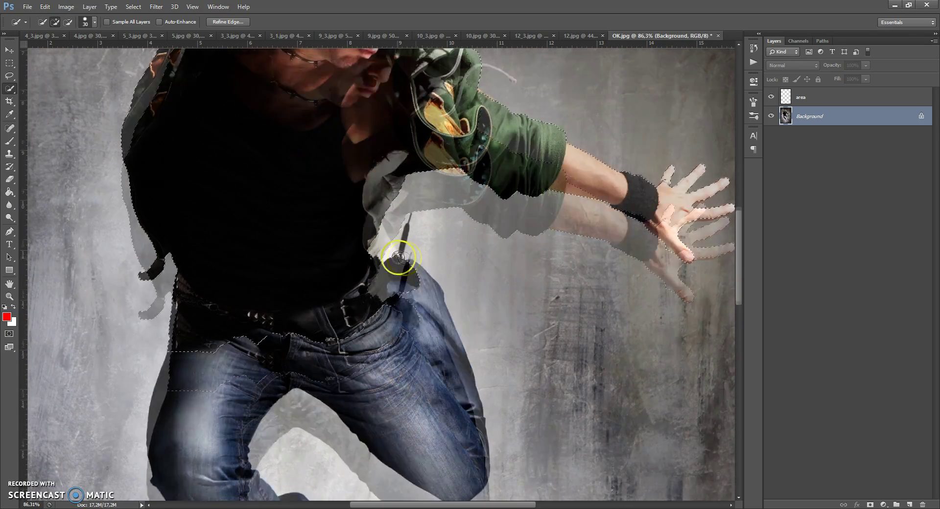
left_click_drag(405, 284, 439, 339)
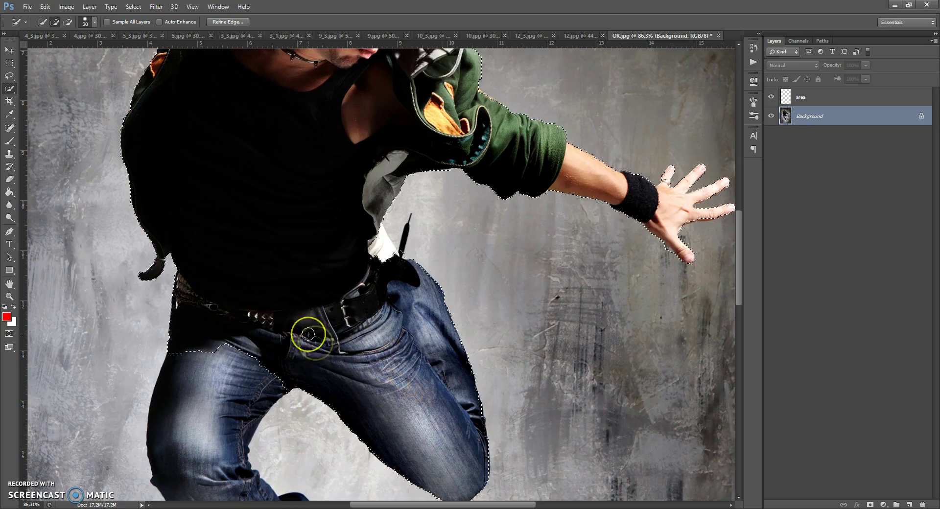
scroll(315, 343, "down", 5)
mouse_move(216, 219)
left_mouse_down()
mouse_move(204, 273)
mouse_move(289, 398)
mouse_move(329, 370)
mouse_move(336, 304)
mouse_move(362, 378)
left_mouse_up()
scroll(326, 392, "down", 5)
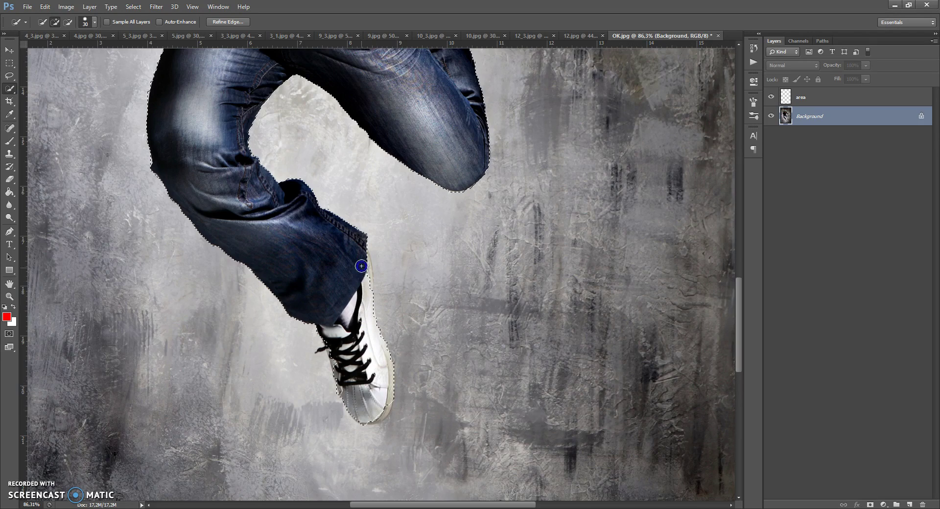
- Add the shoe toe, shoe laces and white shirt patch near the belt
mouse_move(357, 332)
left_mouse_down()
mouse_move(380, 402)
mouse_move(366, 416)
left_mouse_up()
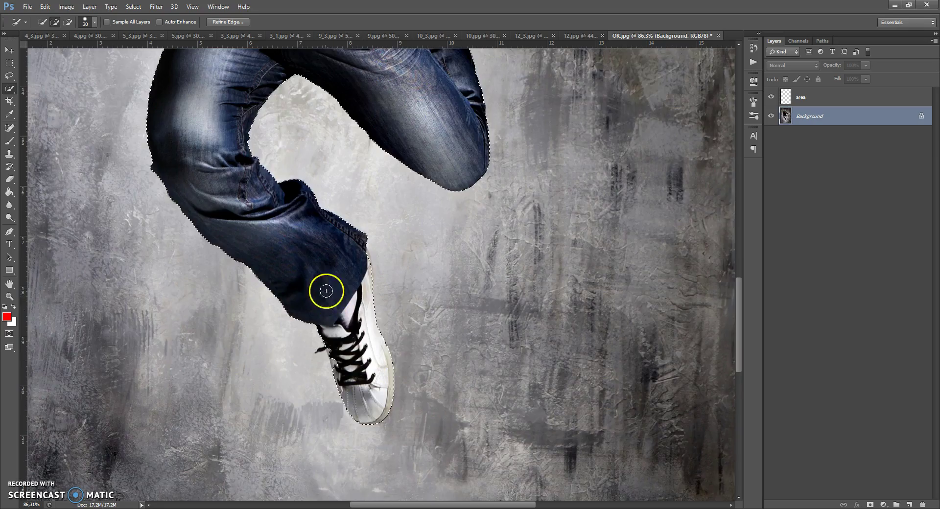
scroll(331, 318, "up", 1)
left_click(336, 375)
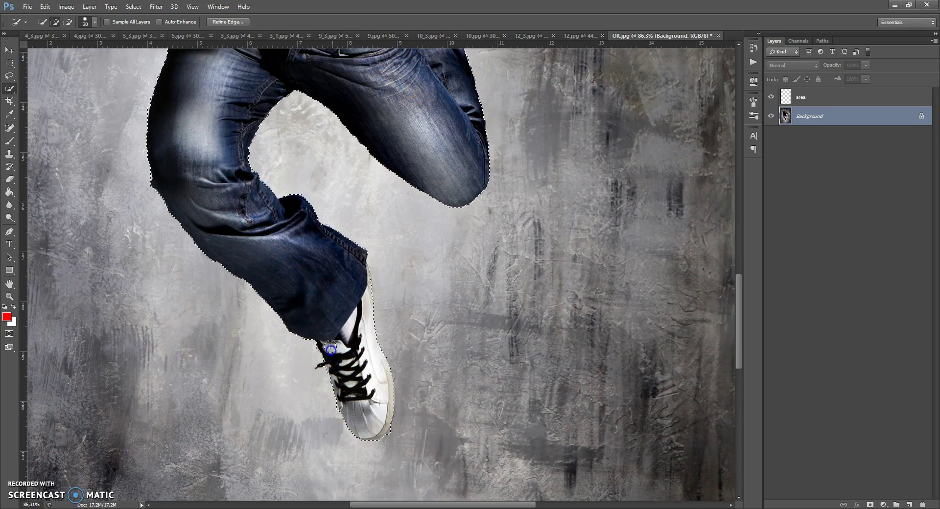
scroll(329, 292, "up", 10)
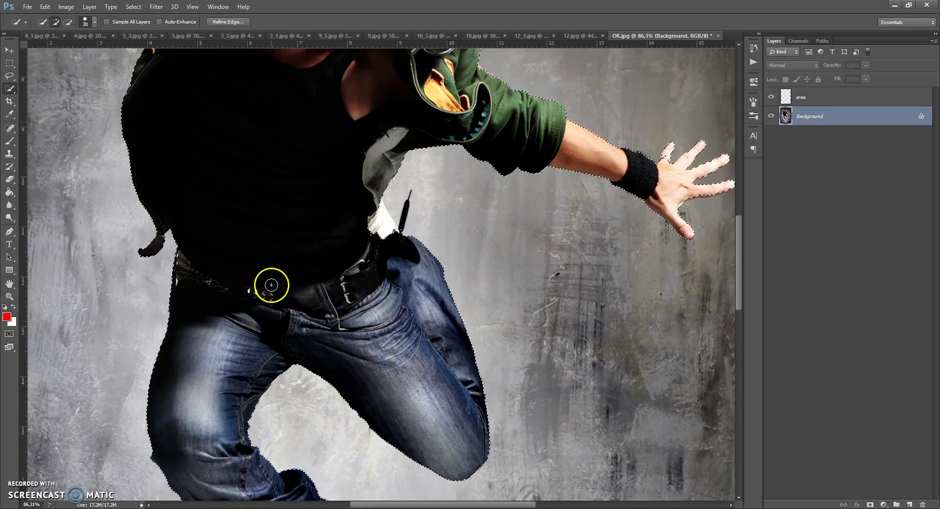
left_click(387, 228)
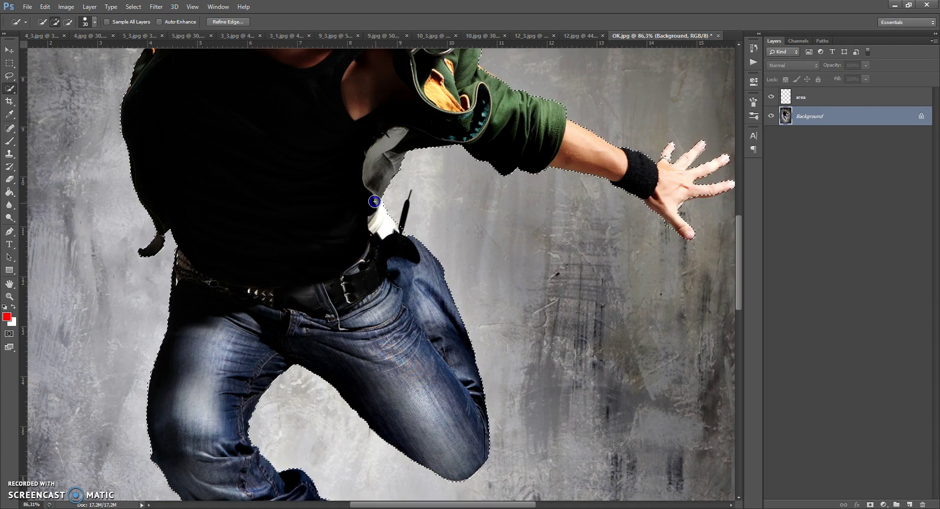
- Subtract the background around the raised fingertips and index finger from the selection
scroll(372, 230, "up", 10)
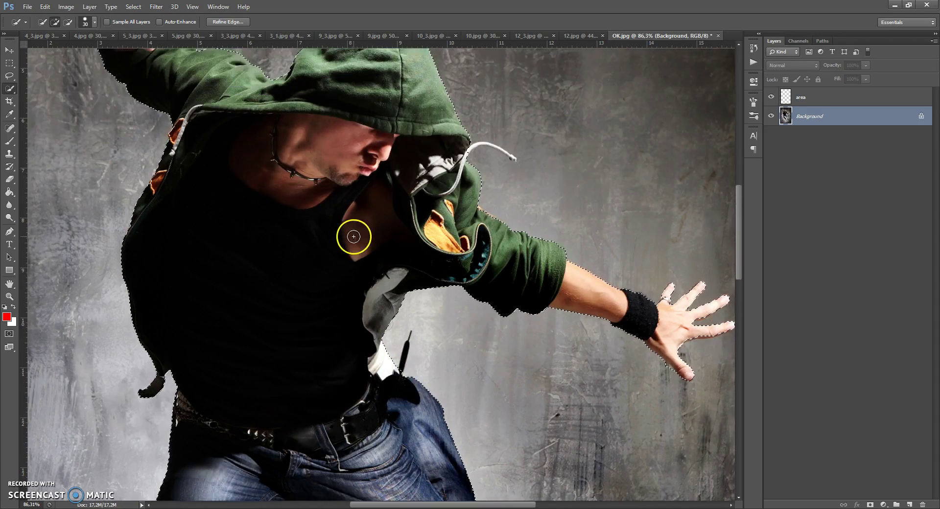
scroll(352, 231, "up", 2)
scroll(116, 105, "up", 2)
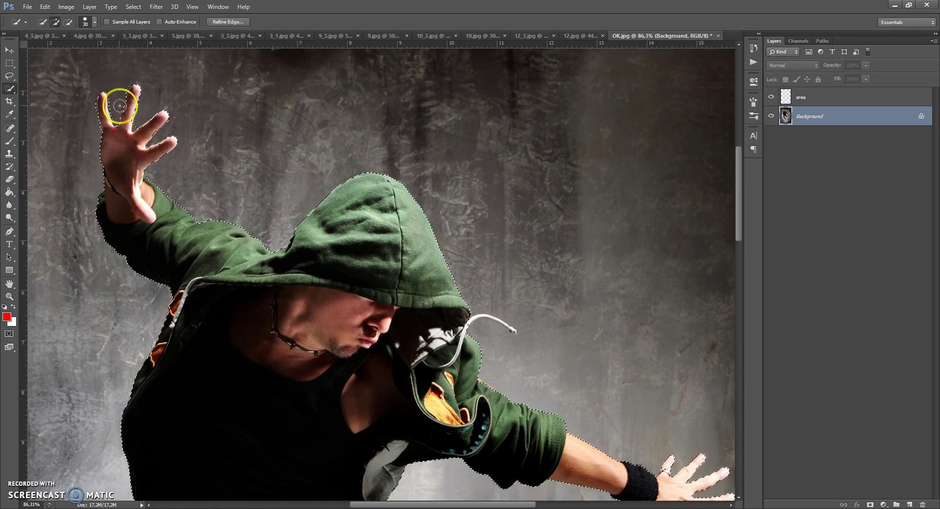
left_click(122, 100, "alt")
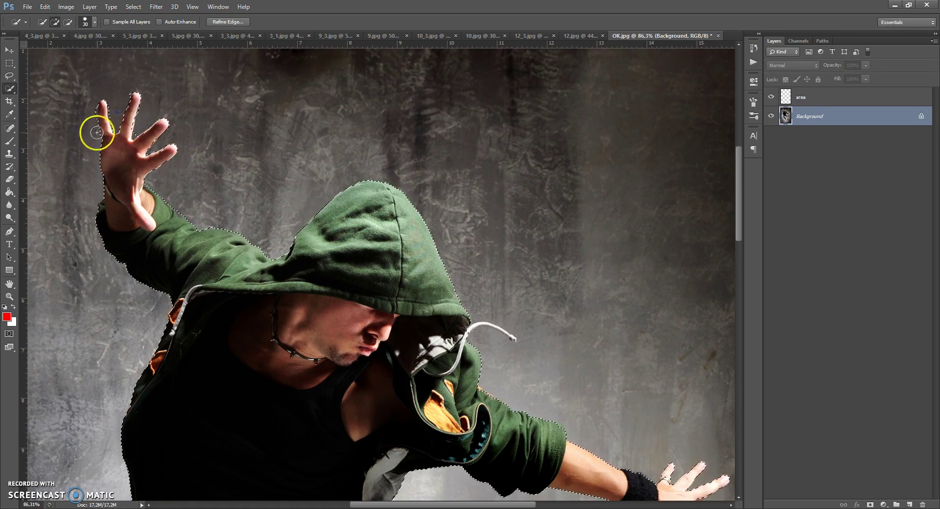
left_click_drag(89, 108, 88, 127)
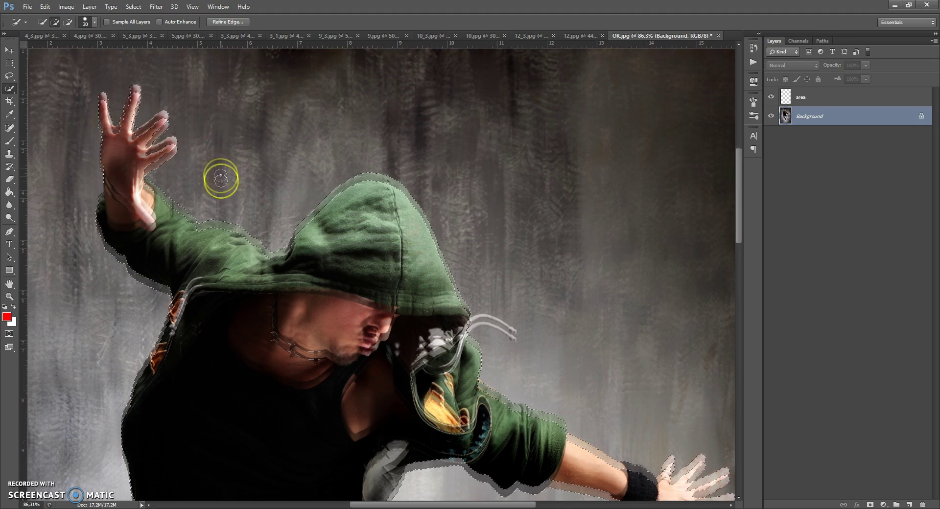
scroll(230, 180, "down", 3)
scroll(233, 180, "down", 6)
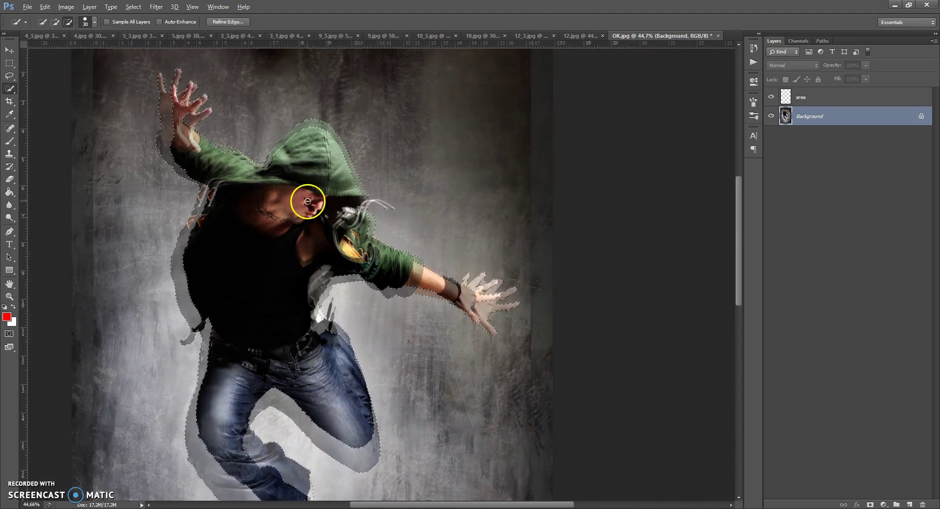
scroll(384, 256, "up", 3)
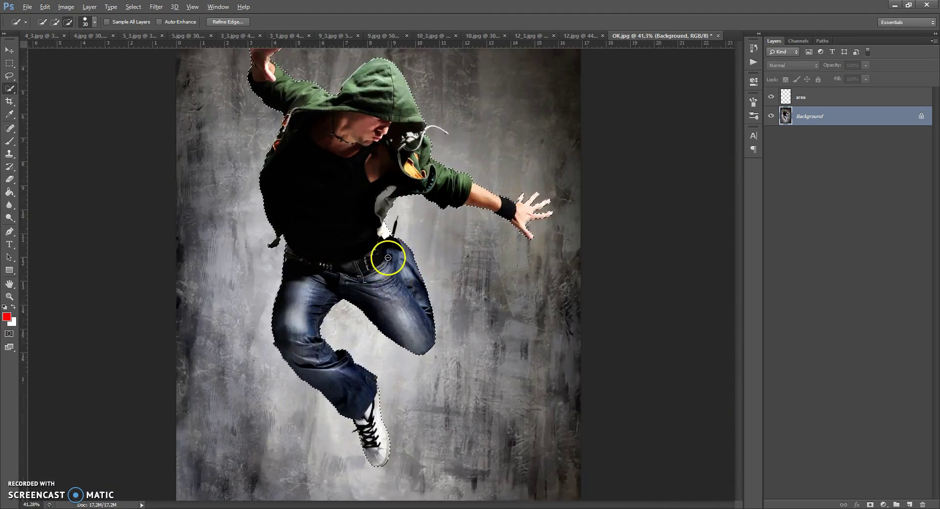
scroll(371, 93, "up", 3)
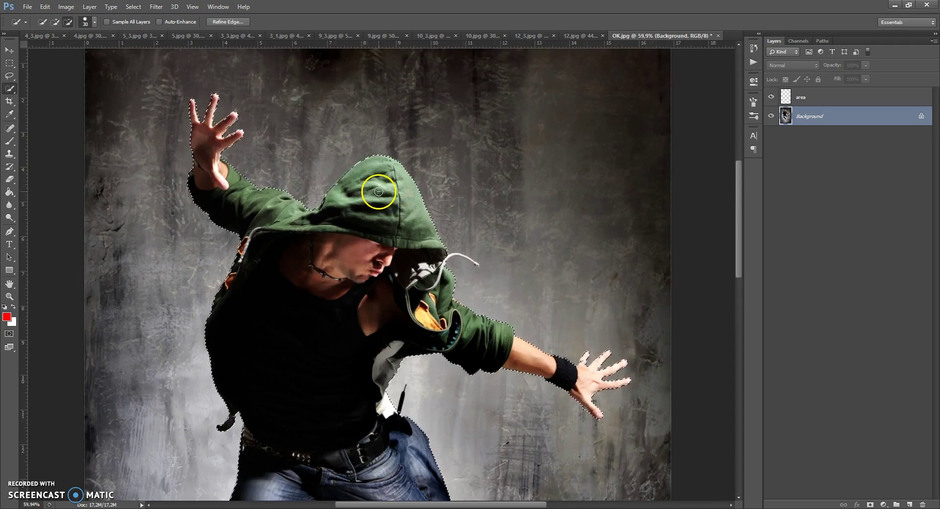
scroll(384, 191, "down", 4)
scroll(384, 199, "up", 2)
left_click(124, 8)
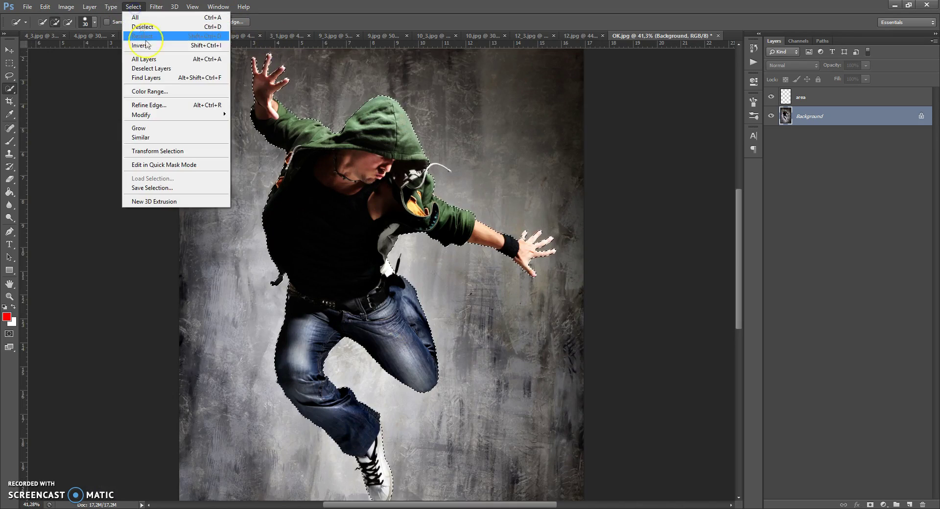
- Invert the selection, expand it by 2 px, and invert back to the dancer
left_click(141, 45)
left_click(133, 8)
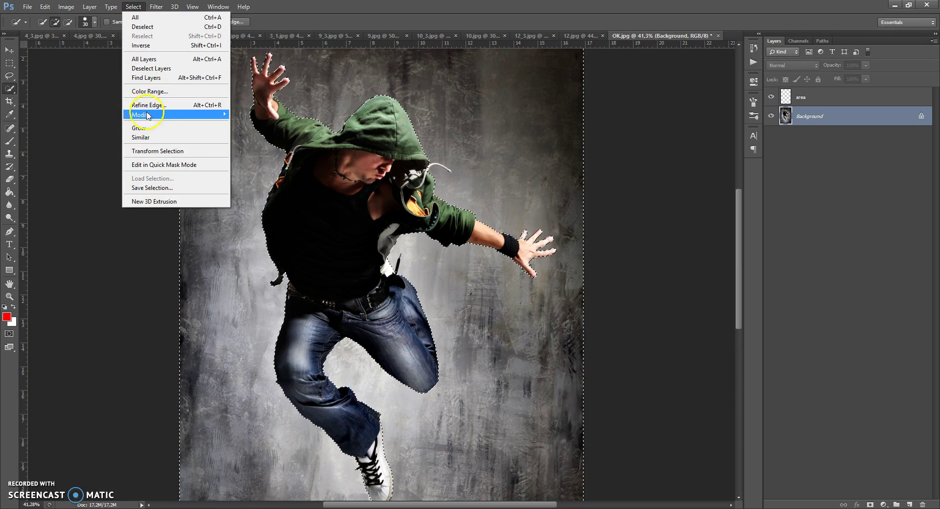
mouse_move(147, 114)
left_click(245, 130)
type("2")
left_click(511, 176)
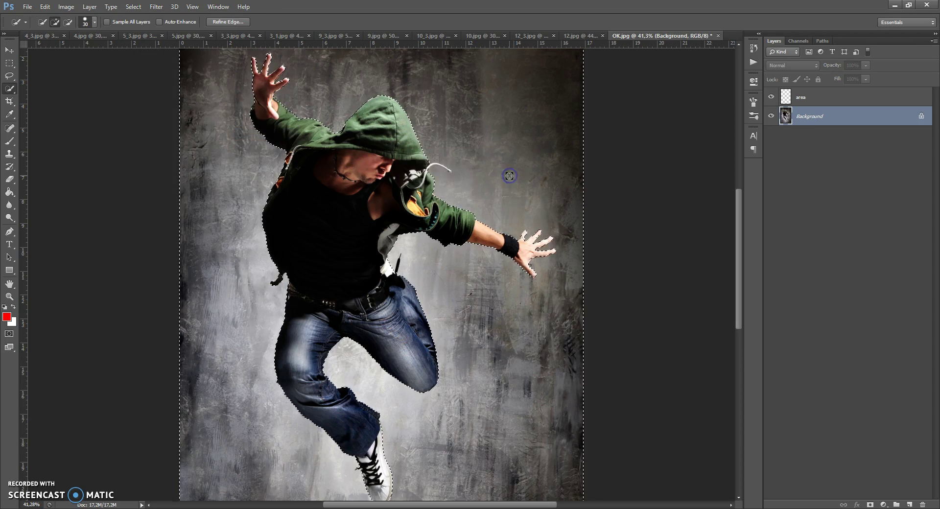
left_click(133, 7)
left_click(139, 45)
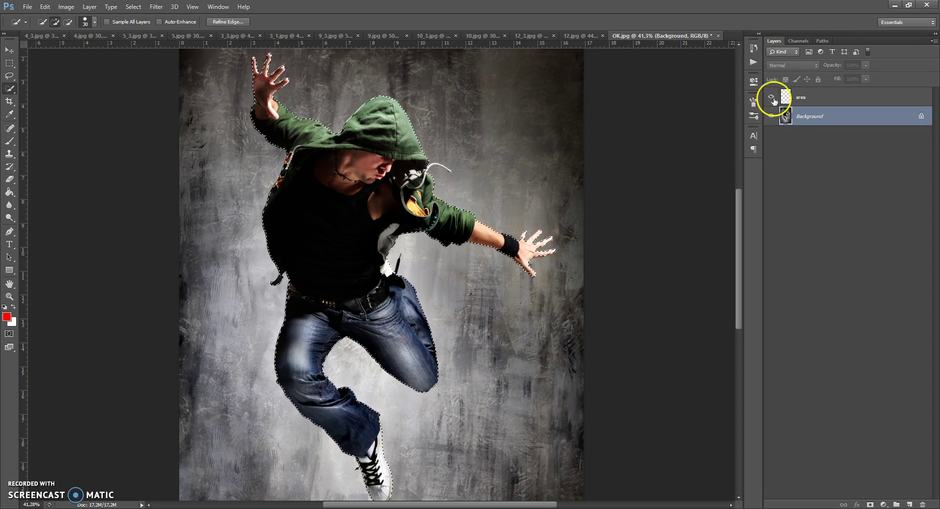
- Fill the dancer selection with solid red on the area layer using the Paint Bucket
left_click(778, 97)
left_click(10, 193)
left_click(316, 190)
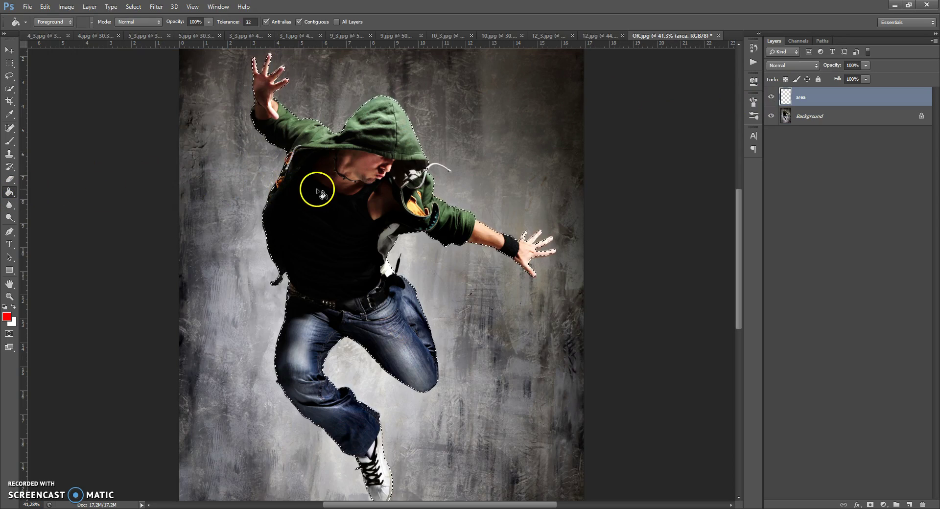
scroll(357, 99, "up", 3)
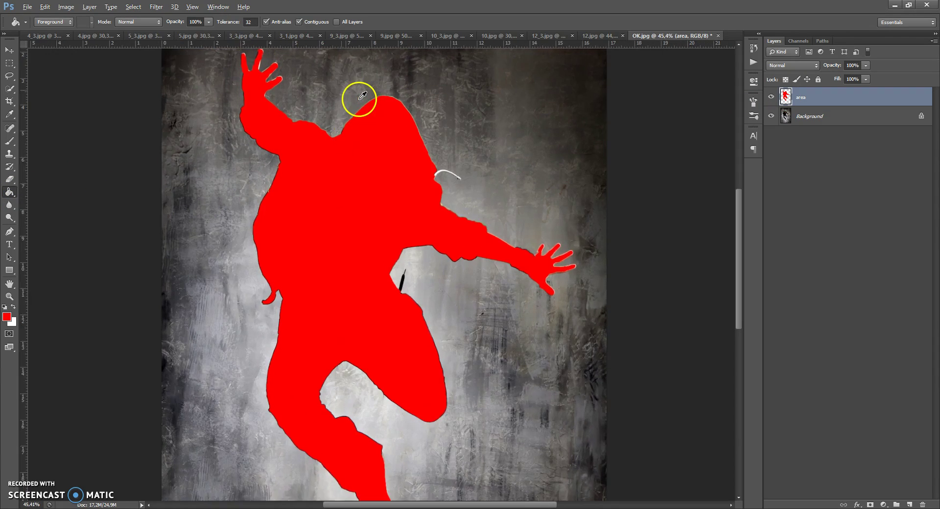
left_click(9, 50)
scroll(447, 212, "down", 2)
scroll(410, 228, "up", 1)
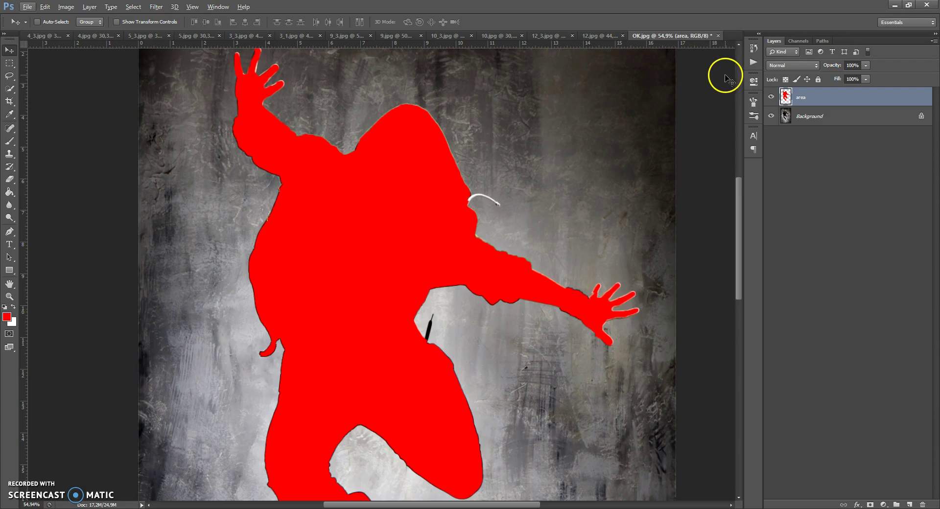
- Show the Actions panel and select the Broken Photoshop Action in its expanded set
left_click(218, 6)
left_click(223, 64)
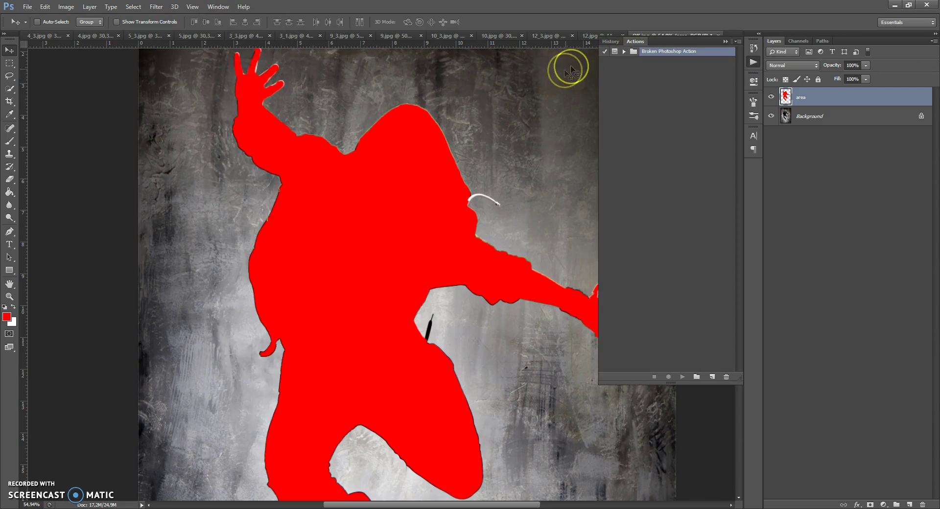
left_click(624, 51)
left_click(631, 61)
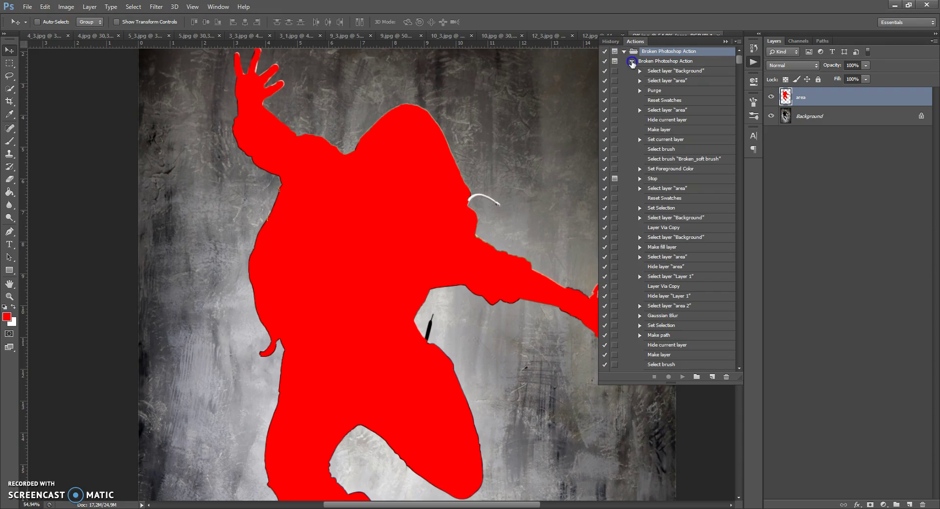
left_click(640, 61)
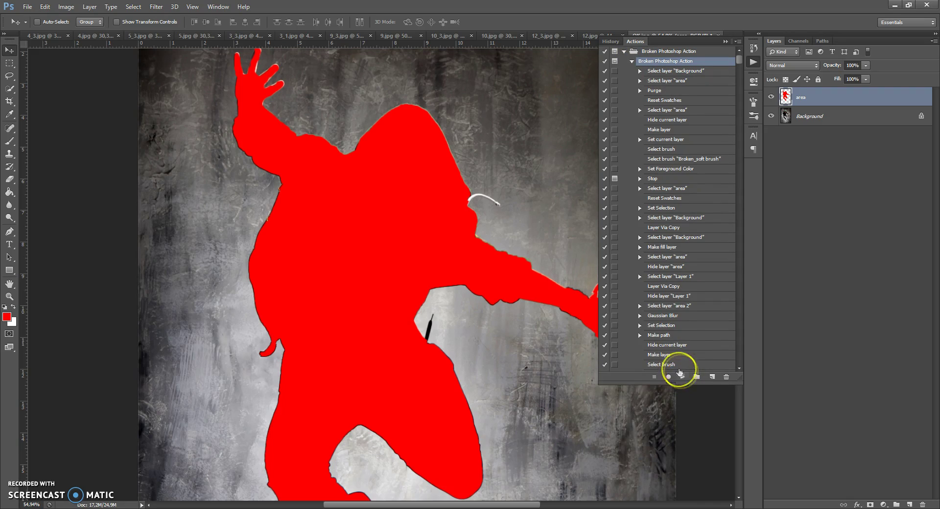
- Pick the Brush tool at 100% opacity and start the Broken action
left_click(7, 143)
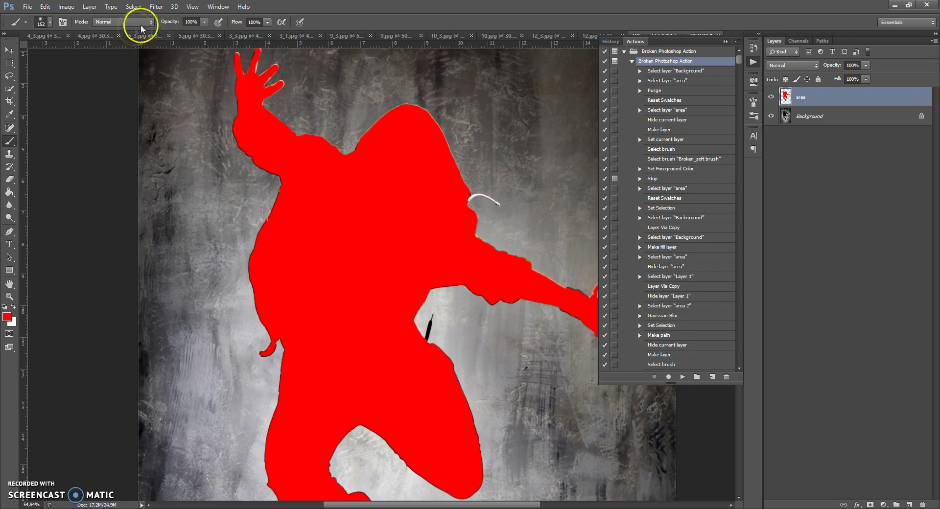
left_click(204, 22)
left_click(207, 23)
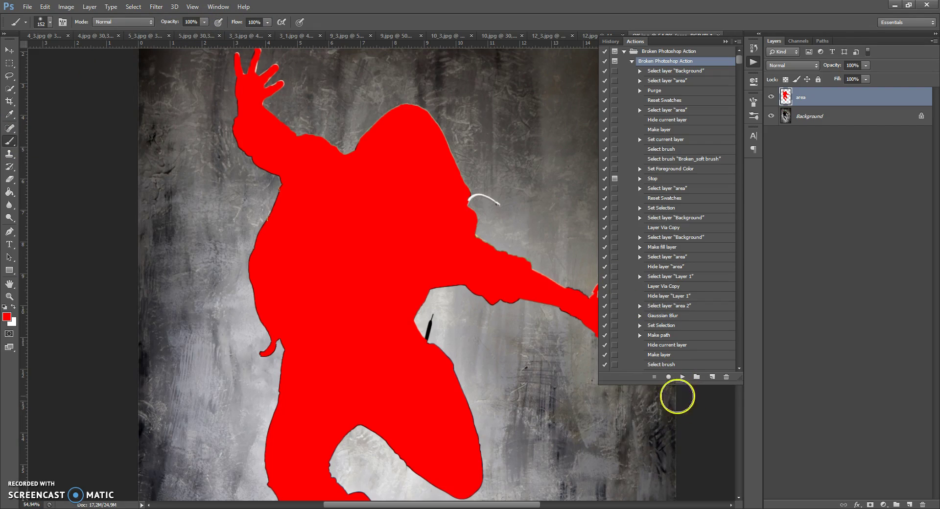
left_click(683, 377)
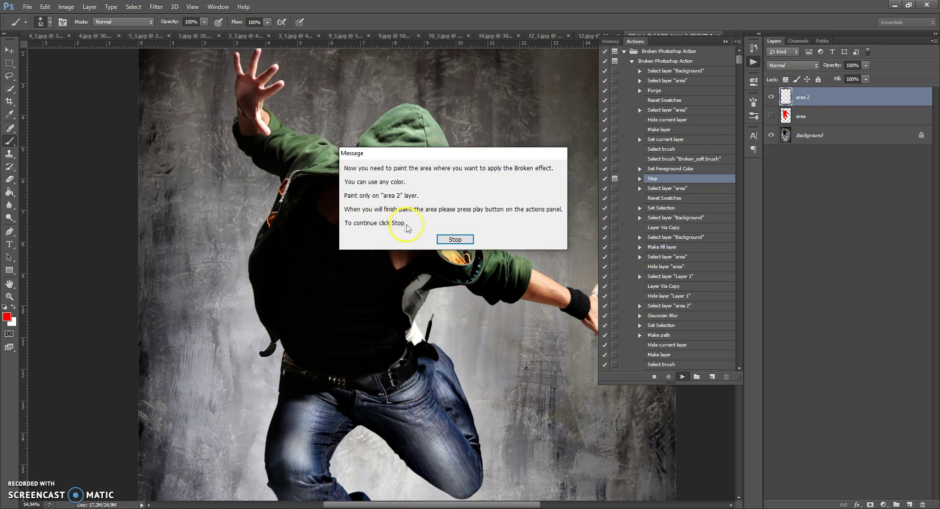
- Close the action's painting-instructions message
left_click(451, 241)
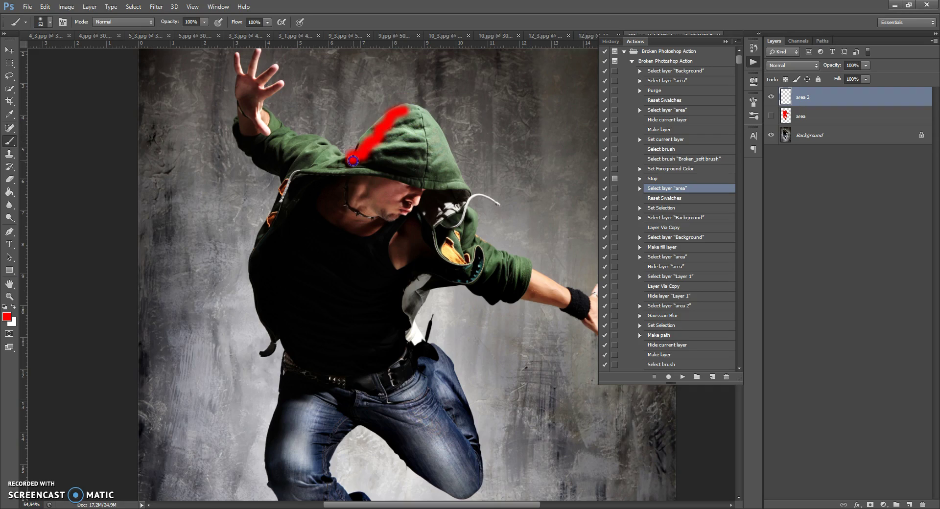
- Paint red strokes over the raised arm, outstretched arm, leg and shoe, then resume the action
left_click_drag(244, 91, 246, 126)
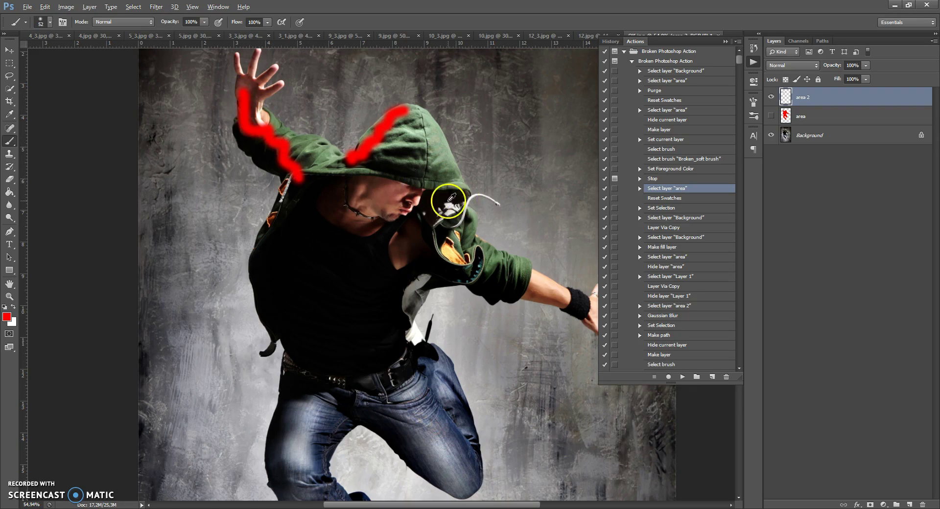
scroll(420, 204, "down", 3)
left_click(578, 295)
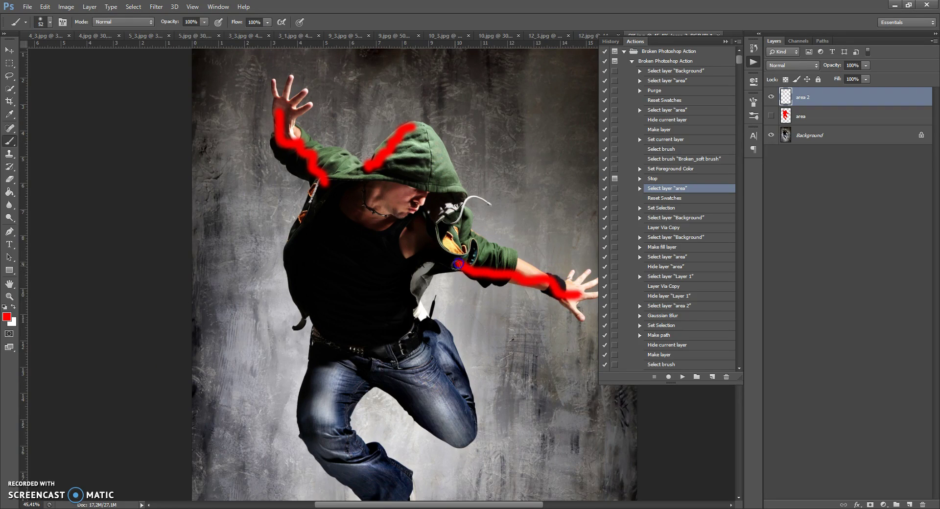
scroll(431, 267, "down", 4)
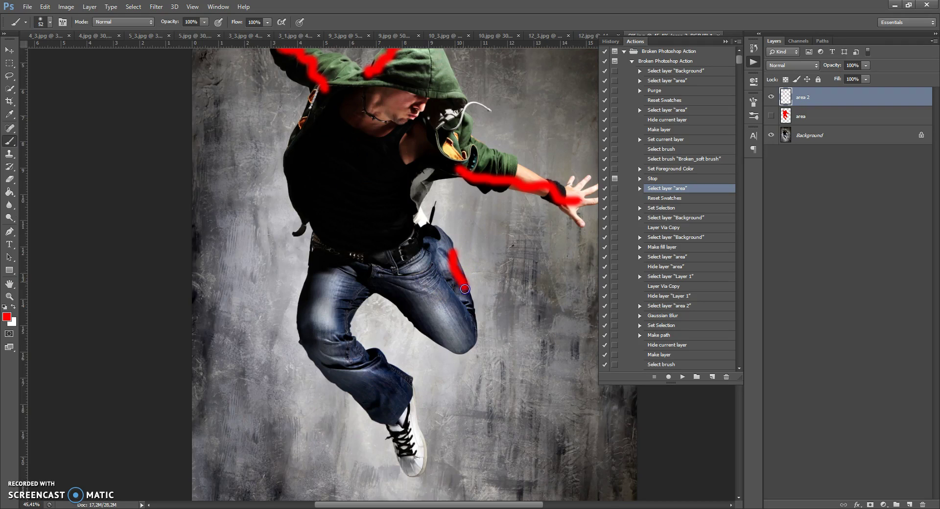
scroll(421, 340, "down", 2)
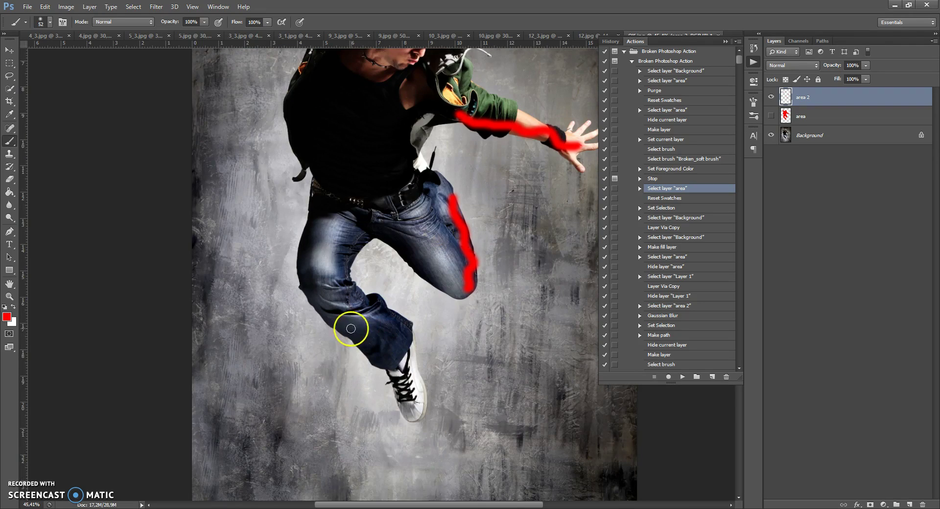
left_click_drag(350, 327, 401, 378)
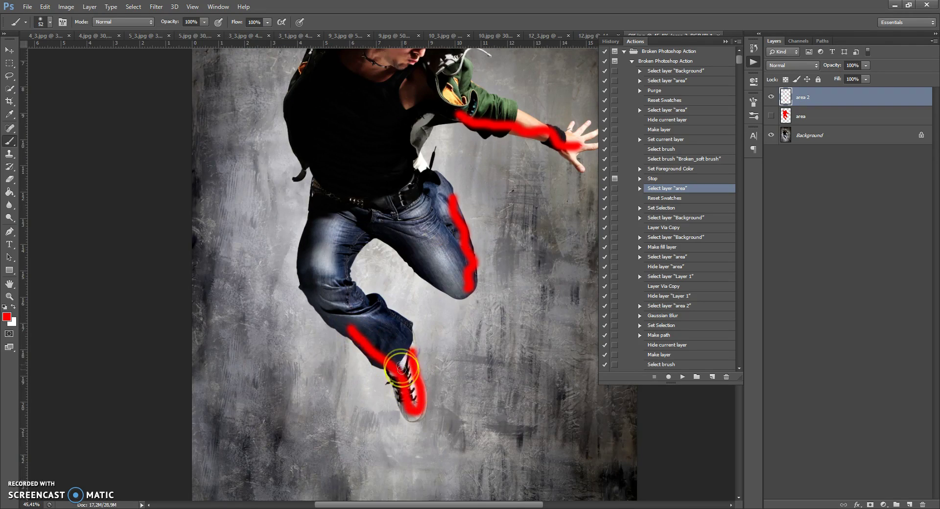
scroll(389, 326, "up", 5)
scroll(393, 324, "down", 2)
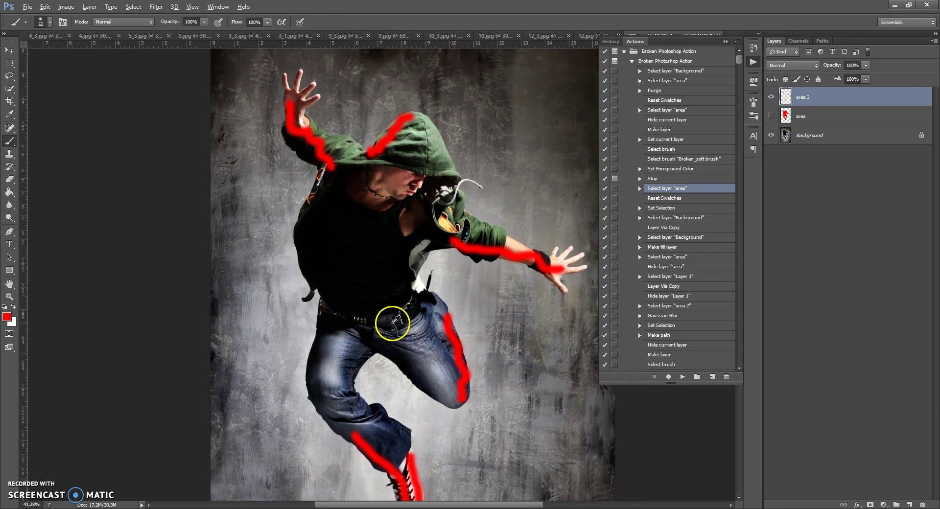
scroll(447, 320, "down", 1)
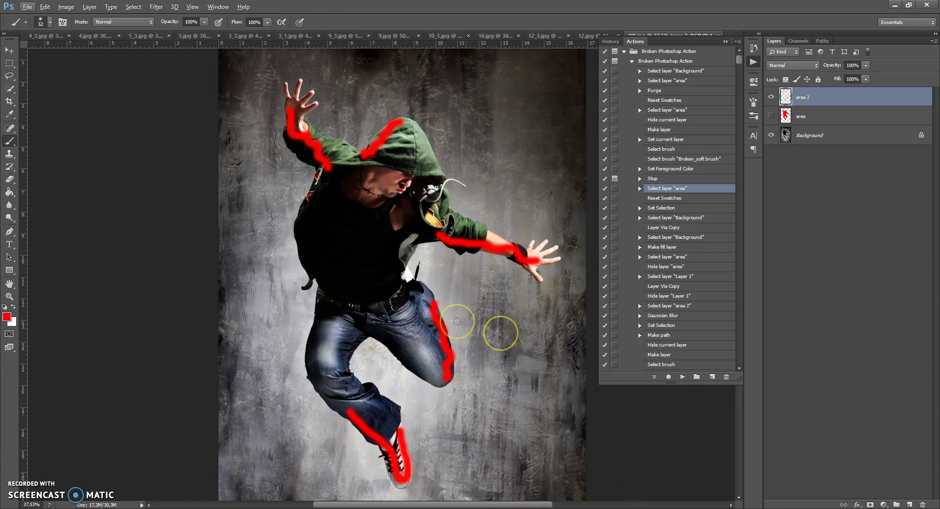
left_click(683, 378)
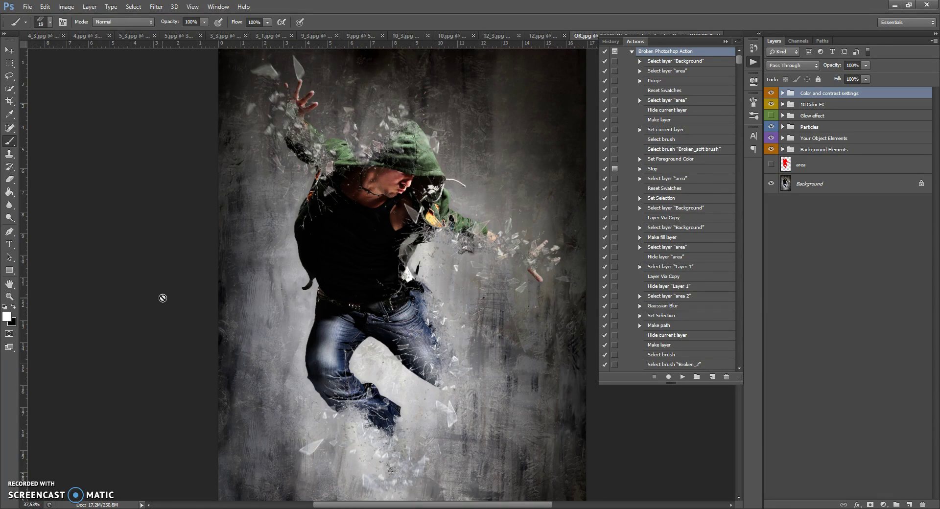
scroll(319, 300, "down", 3)
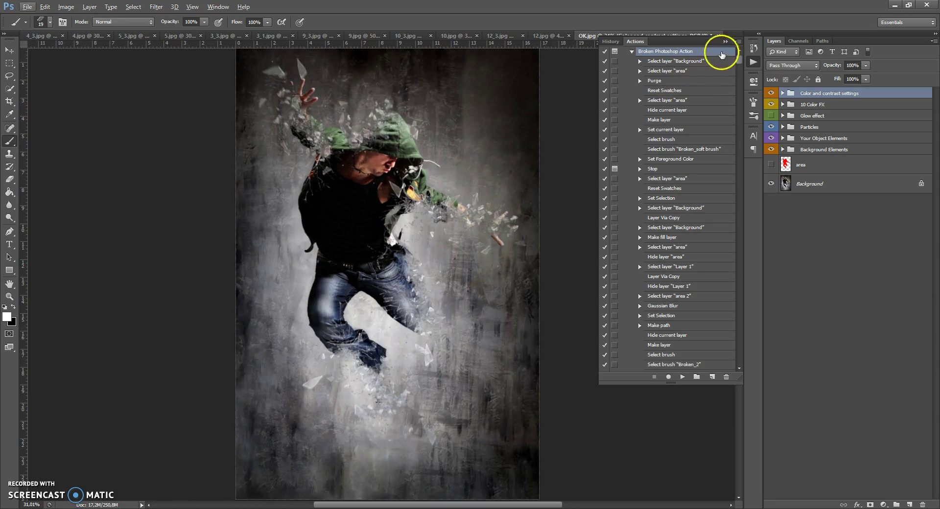
left_click(726, 42)
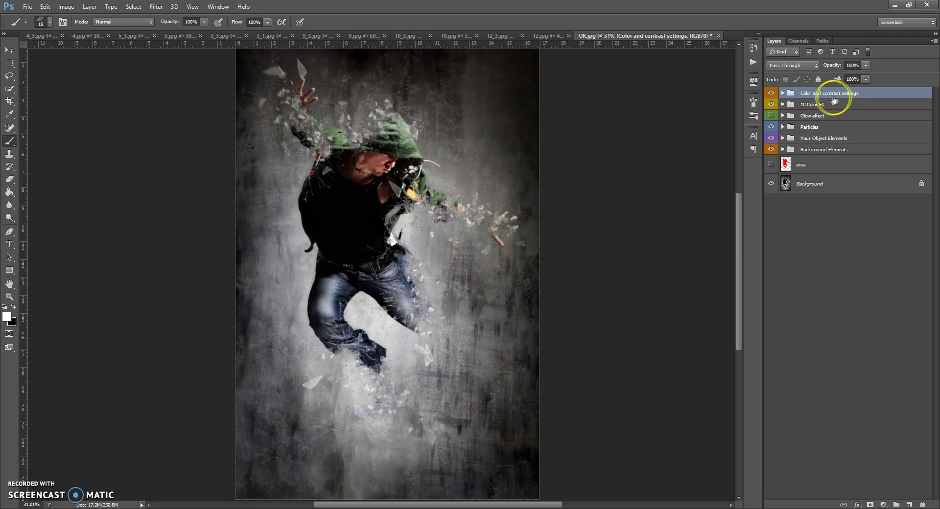
- Expand the Background Elements group to show its layers
left_click(783, 149)
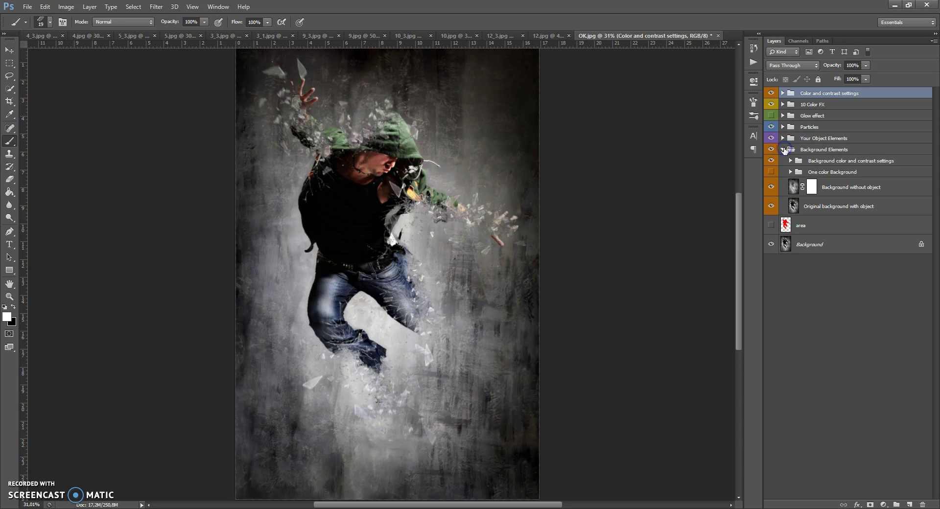
left_click_drag(797, 206, 852, 193)
scroll(375, 151, "up", 4)
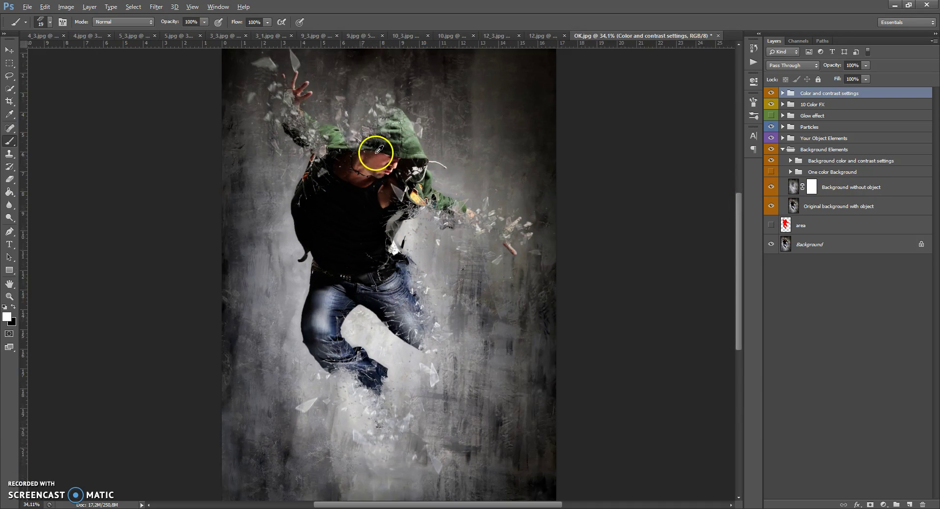
- Toggle the Background without object layer's visibility repeatedly to compare the looks
left_click(772, 187)
left_click(772, 187)
left_click(772, 187)
left_click(772, 187)
left_click(772, 188)
left_click(772, 188)
left_click(772, 187)
left_click(772, 188)
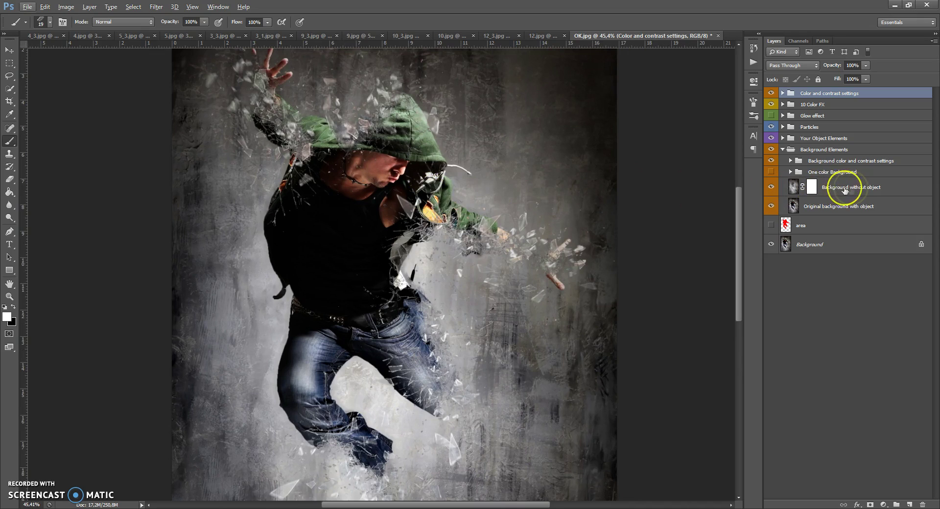
- Target the Background without object layer mask with a soft round brush at 0% hardness
left_click(813, 188)
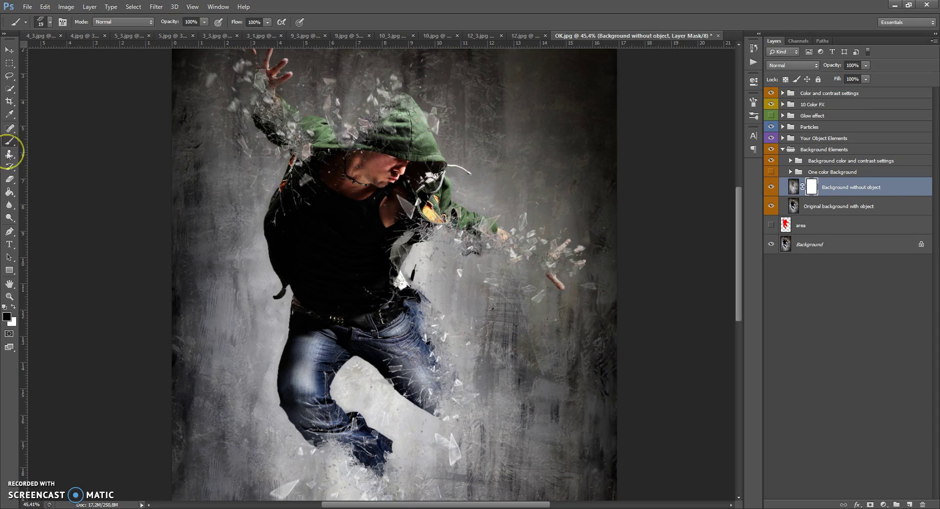
left_click_drag(9, 144, 27, 142)
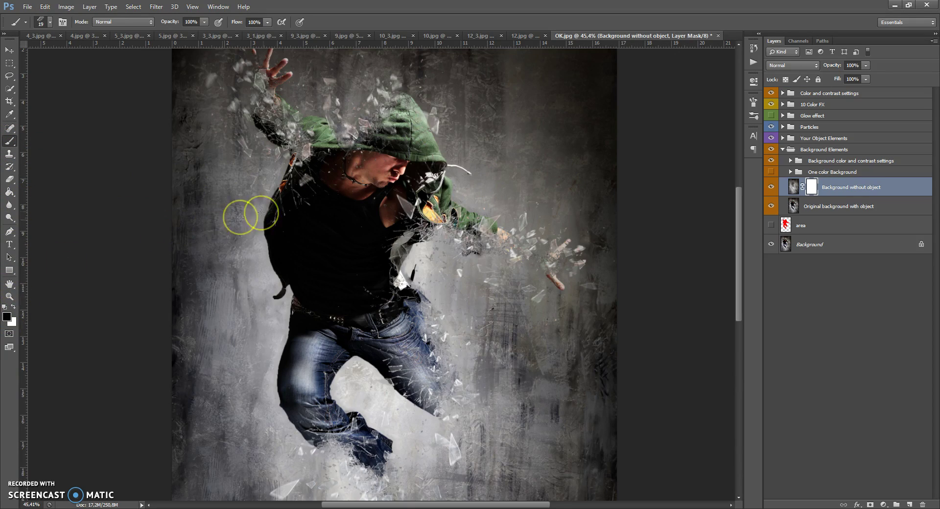
right_click(284, 201)
left_click_drag(388, 285, 389, 269)
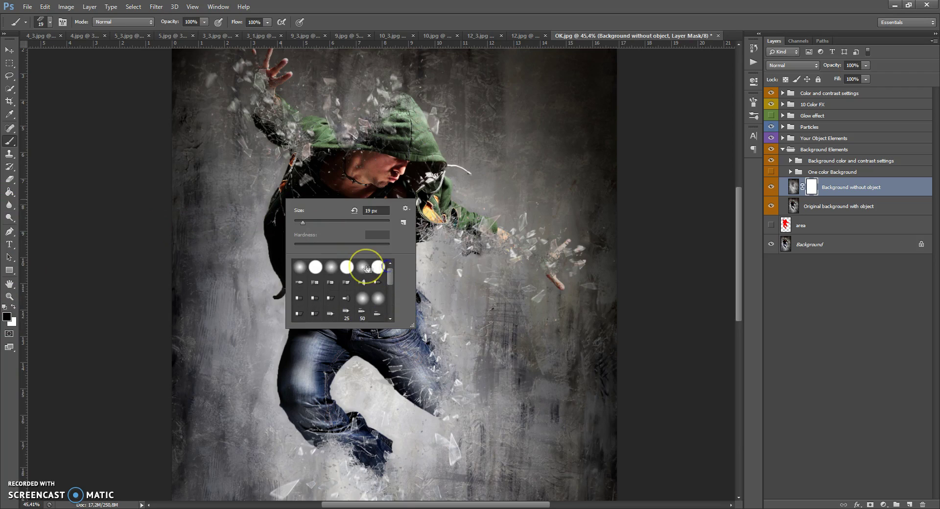
double_click(362, 269)
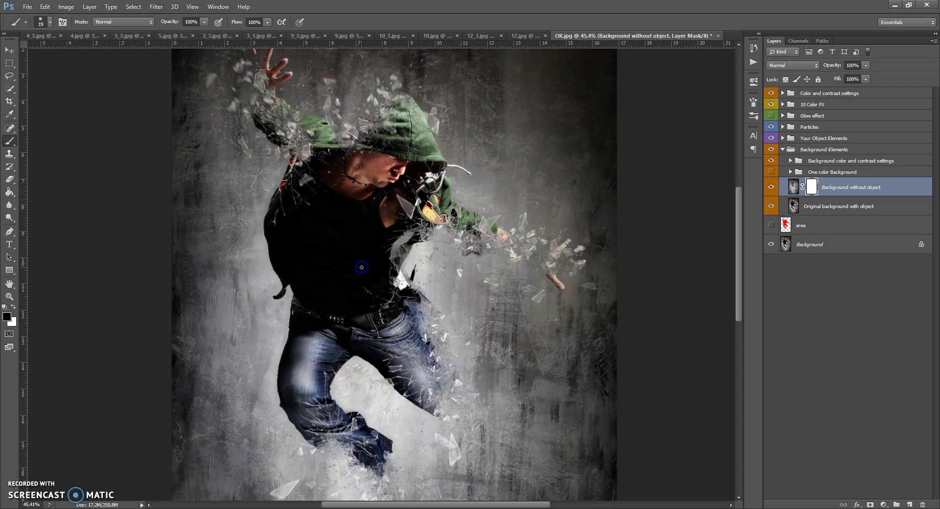
right_click(343, 222)
left_click_drag(373, 243, 377, 246)
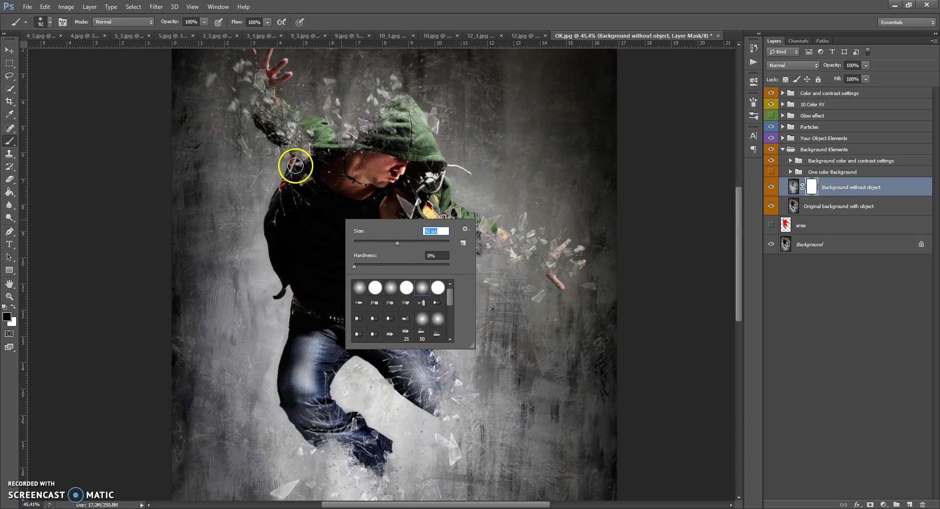
key("Return")
- Paint the mask around the raised hand, elbow, jeans and green hood near the shoulder
left_click(244, 79)
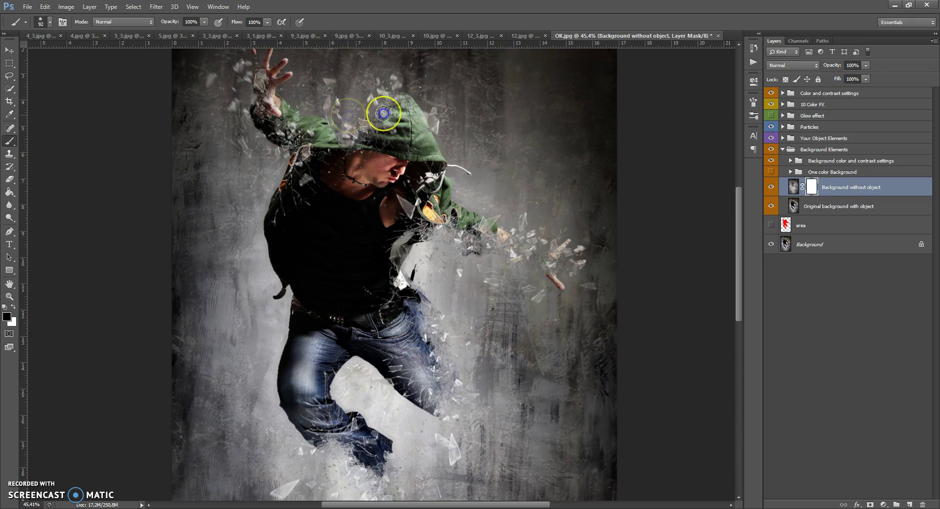
mouse_move(429, 226)
left_mouse_down()
mouse_move(562, 257)
mouse_move(565, 313)
left_mouse_up()
mouse_move(401, 324)
left_mouse_down()
mouse_move(469, 440)
mouse_move(457, 344)
mouse_move(407, 305)
mouse_move(420, 299)
mouse_move(400, 398)
mouse_move(367, 437)
mouse_move(364, 474)
left_mouse_up()
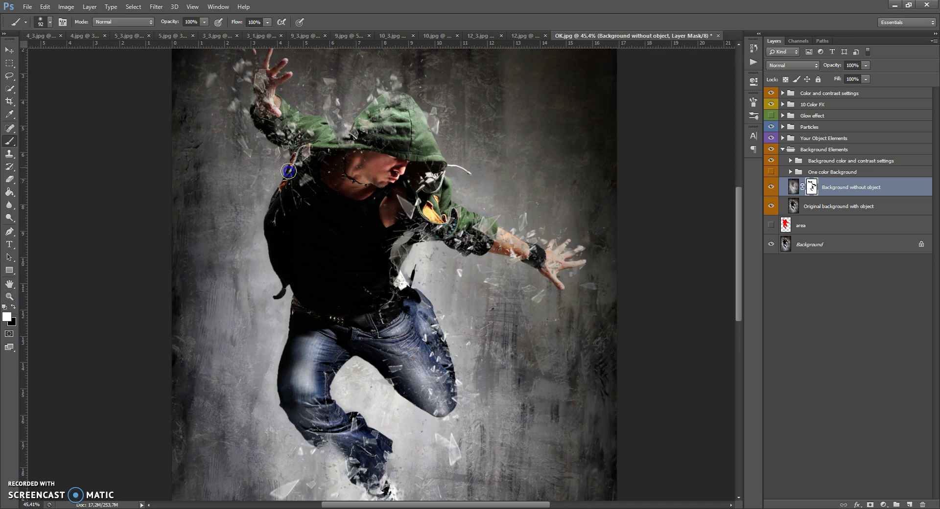
mouse_move(294, 115)
left_mouse_down()
mouse_move(333, 168)
mouse_move(274, 95)
mouse_move(324, 117)
mouse_move(417, 96)
mouse_move(409, 193)
mouse_move(566, 251)
mouse_move(559, 231)
mouse_move(310, 216)
mouse_move(399, 238)
left_mouse_up()
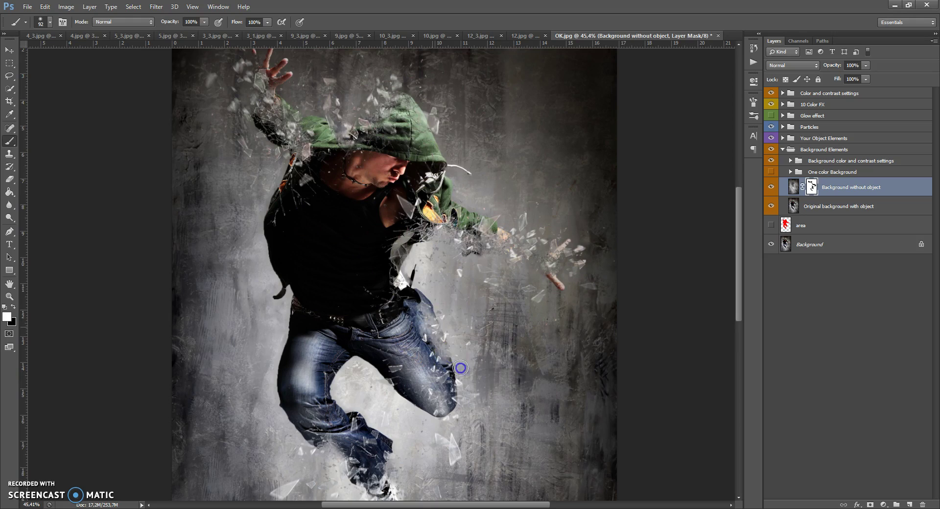
- Enlarge the brush to 288 px and paint the mask along the lower leg
right_click(430, 309)
left_click_drag(487, 328, 495, 328)
left_click(389, 270)
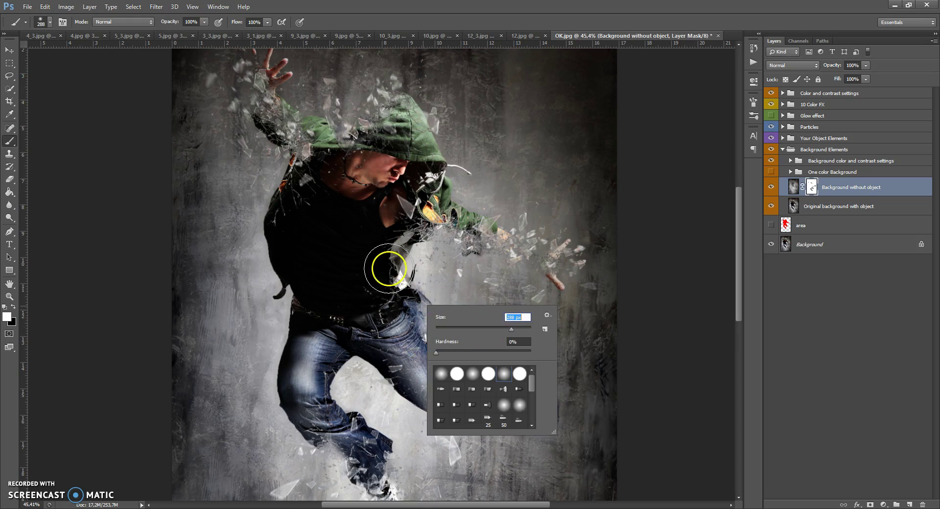
left_click(380, 348)
left_click_drag(352, 459, 392, 445)
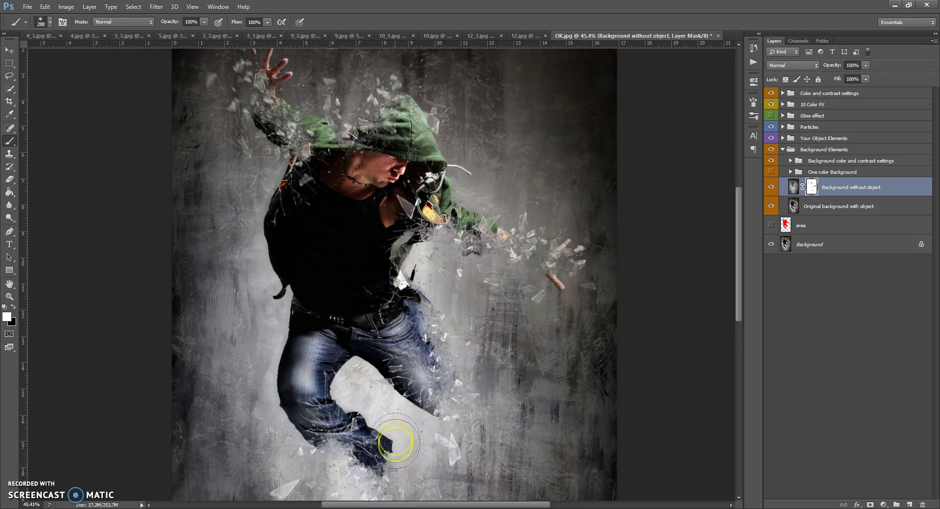
scroll(393, 441, "down", 3)
scroll(438, 256, "up", 3)
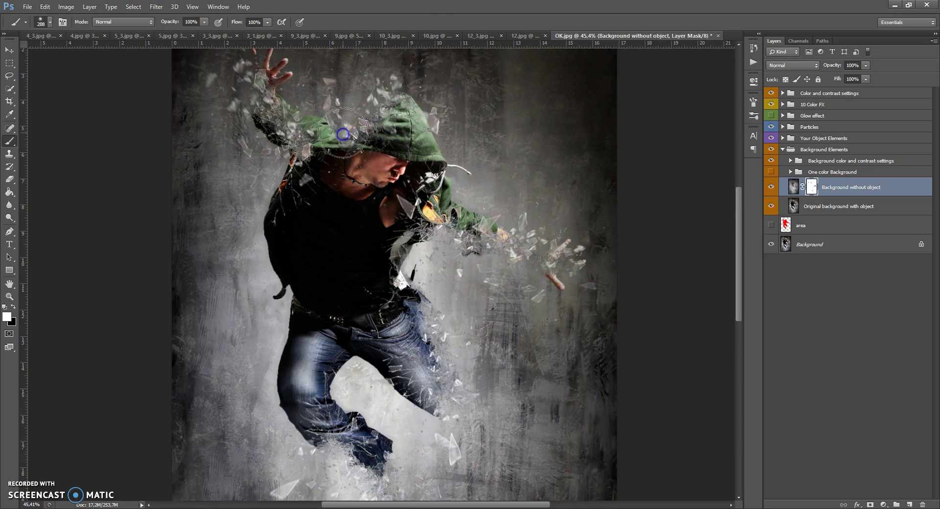
scroll(372, 142, "down", 3)
scroll(378, 138, "up", 3)
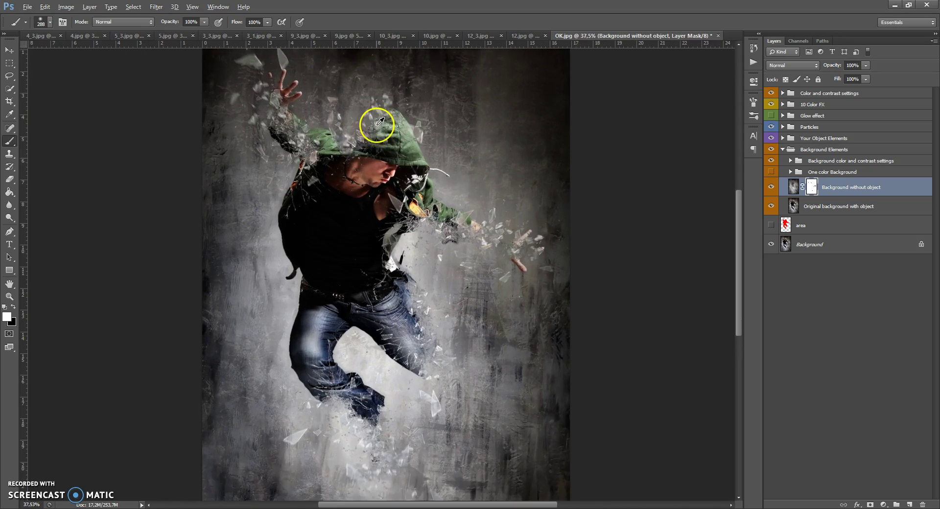
scroll(372, 149, "down", 1)
- With the Move tool, show and expand the One color Background group
left_click(9, 50)
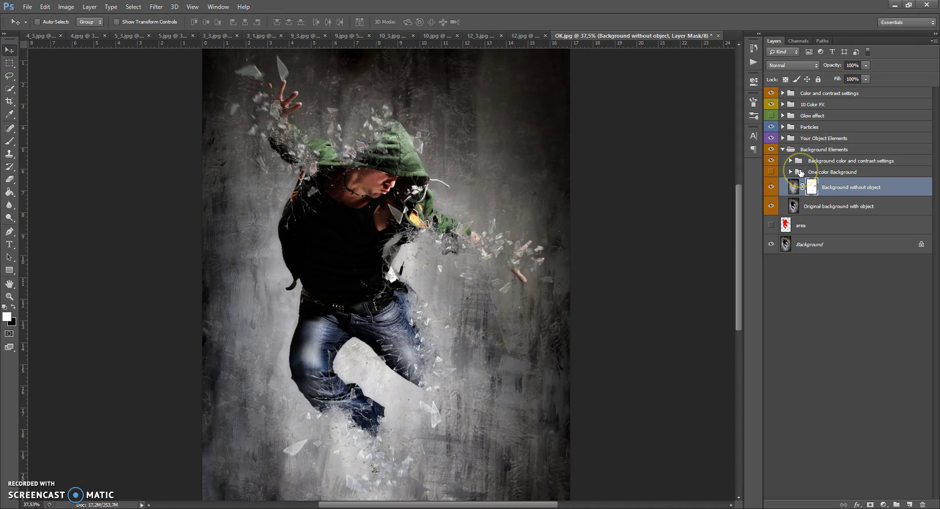
left_click_drag(801, 174, 774, 173)
left_click(773, 172)
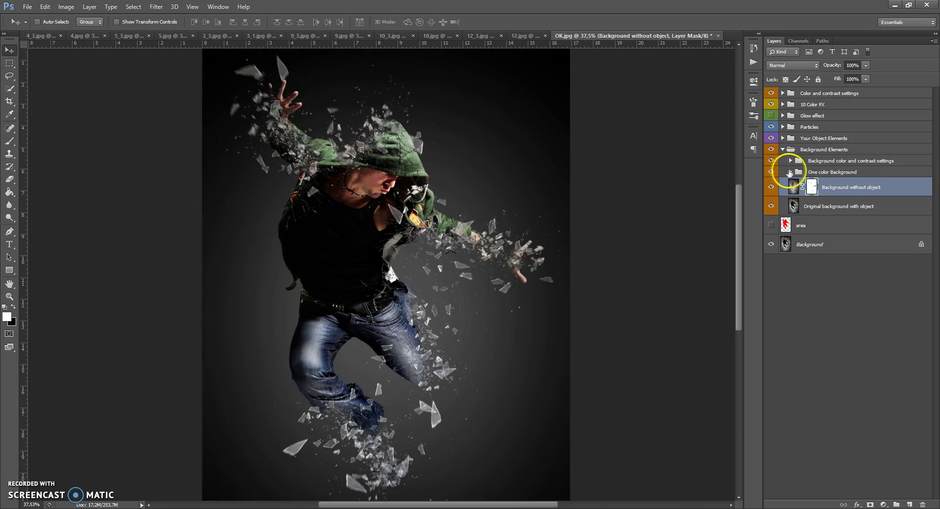
left_click(790, 172)
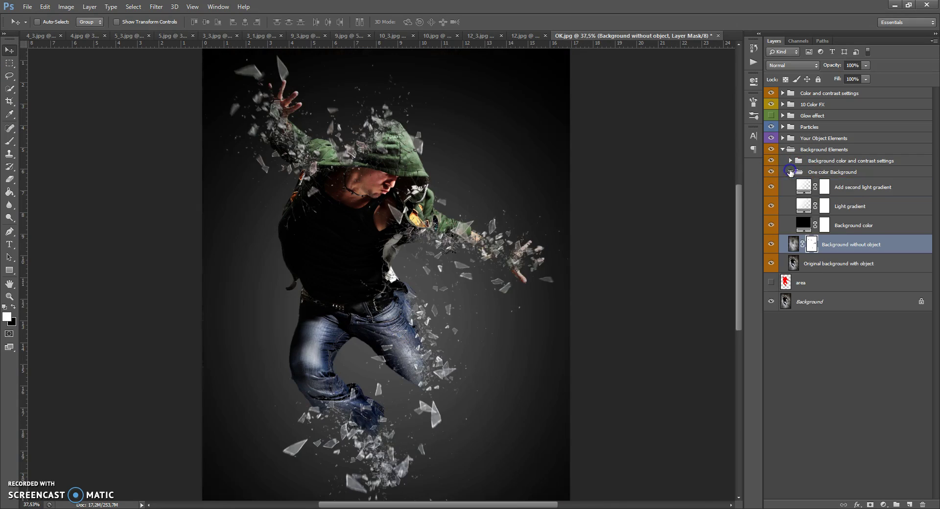
- Try new colours for the Background color fill, keeping the dark backdrop
double_click(804, 224)
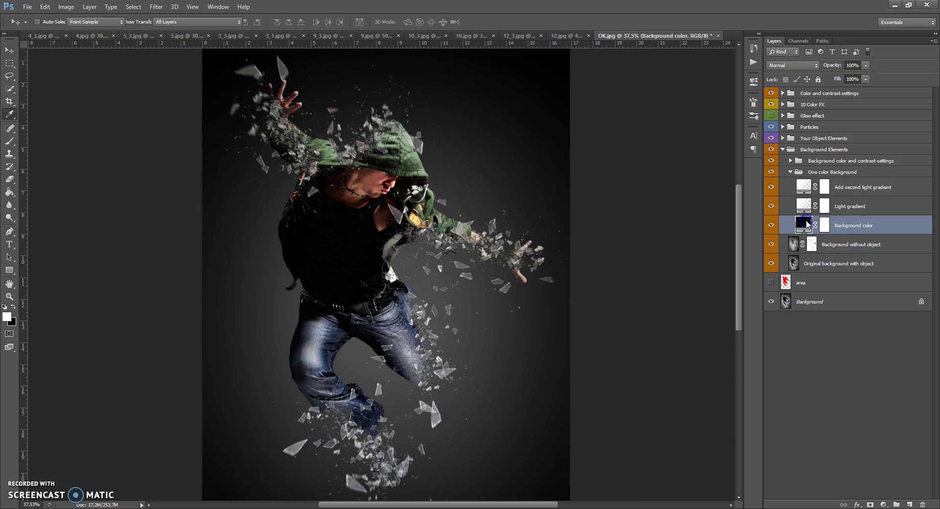
left_click_drag(660, 244, 539, 171)
left_click_drag(630, 210, 544, 293)
left_click(747, 166)
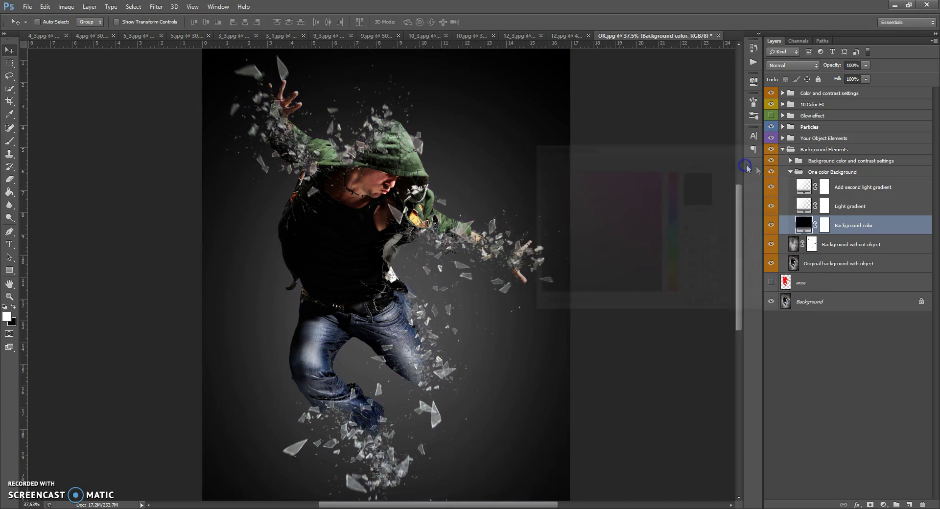
- Select the Light gradient layer in the One color Background group
left_click(803, 206)
left_click(803, 187)
left_click(803, 205)
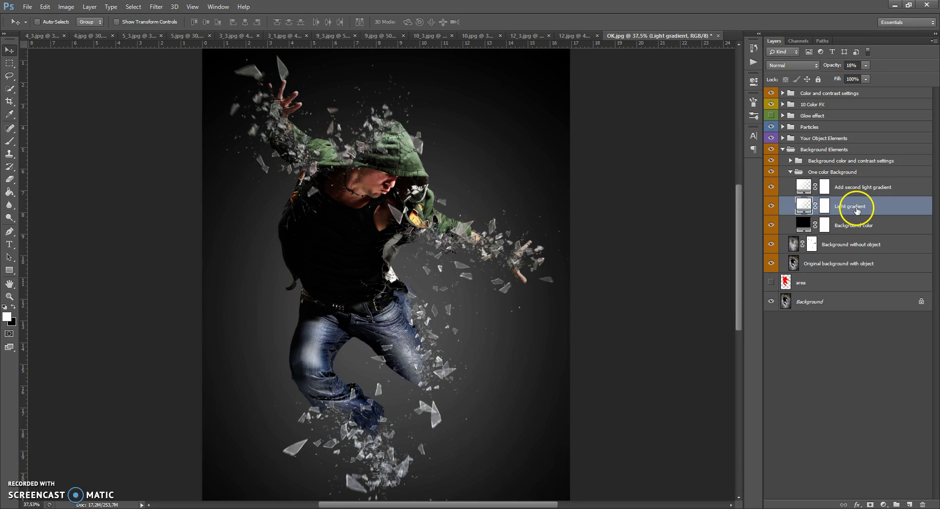
left_click(809, 205)
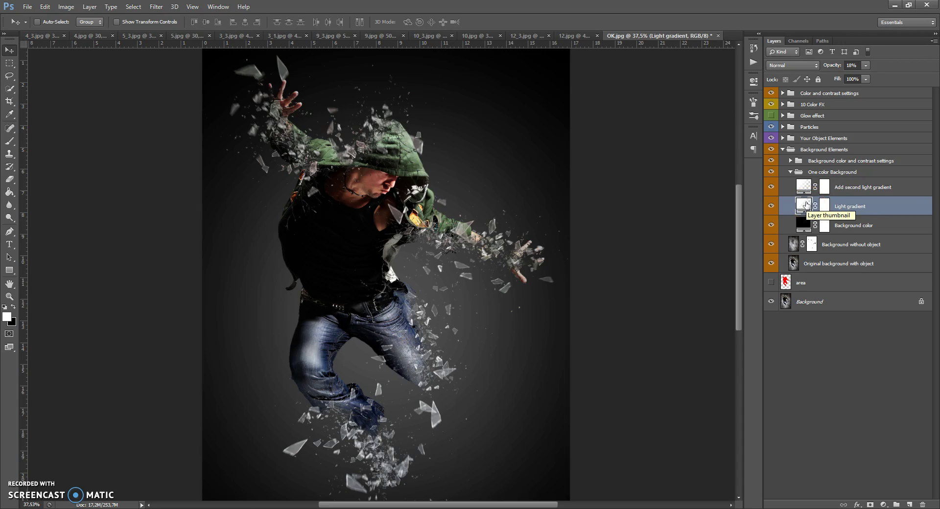
- Scale the Light gradient up to about 169% and shift it down and left
double_click(805, 204)
left_click_drag(411, 225, 470, 187)
left_click(639, 239)
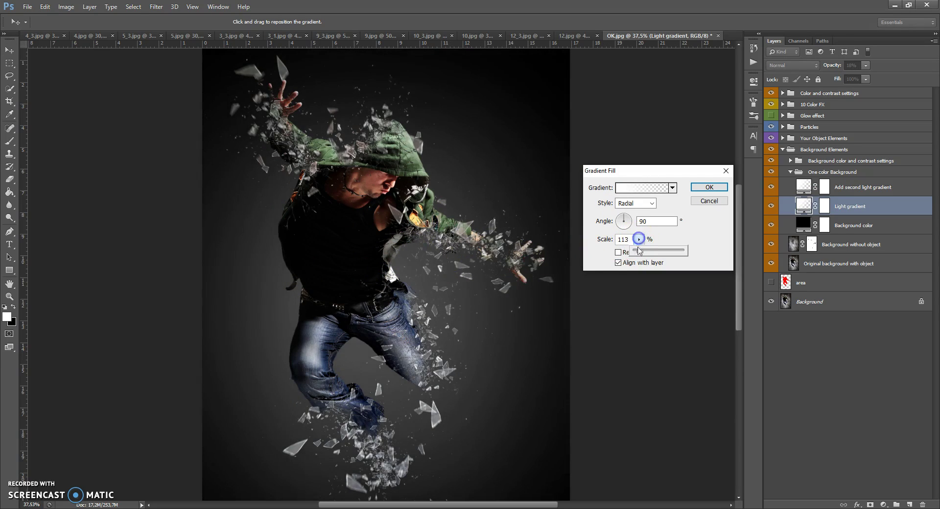
left_click_drag(648, 254, 647, 254)
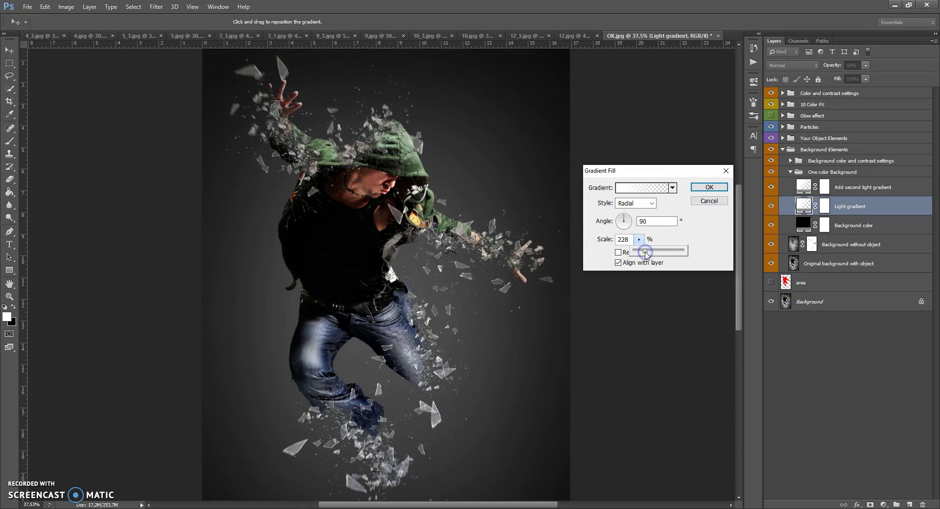
left_click_drag(289, 347, 250, 368)
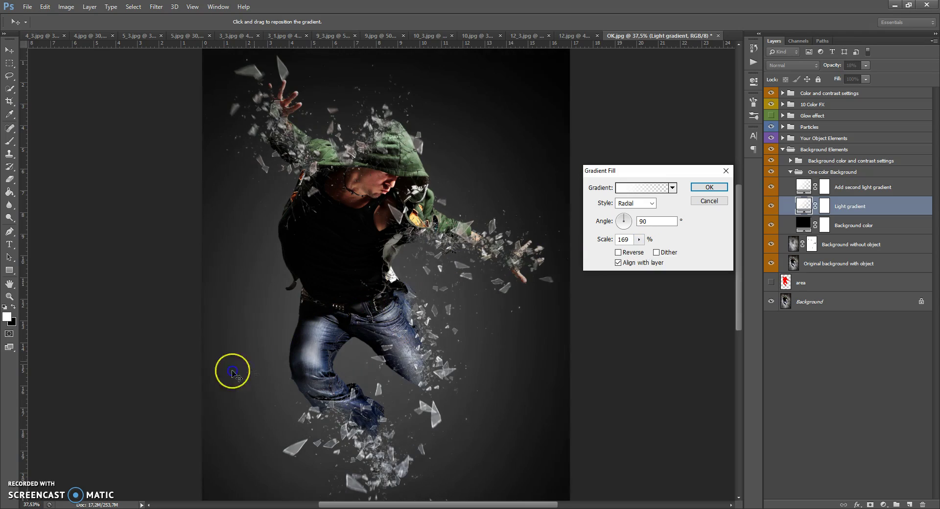
left_click(705, 186)
- Hide Background color, move the second light gradient upper right, and collapse the group
left_click(772, 226)
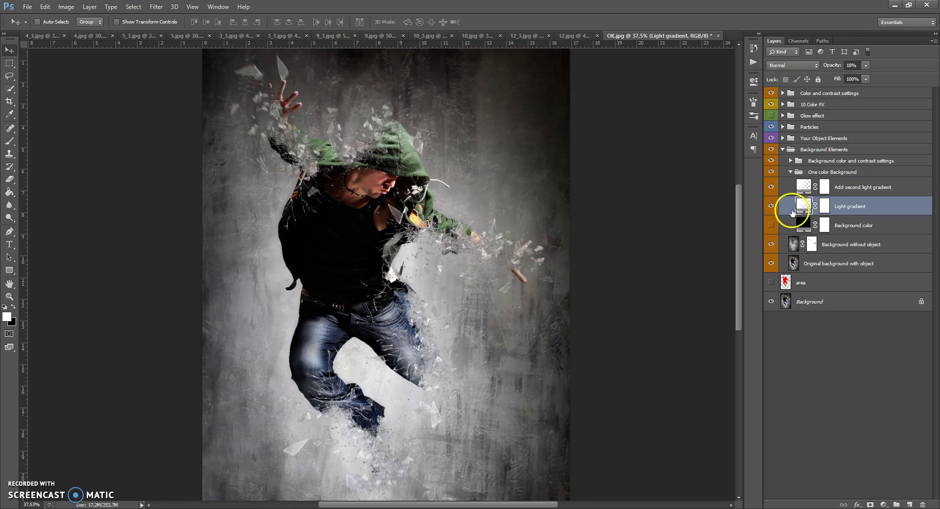
left_click(772, 186)
left_click(771, 186)
left_click(802, 187)
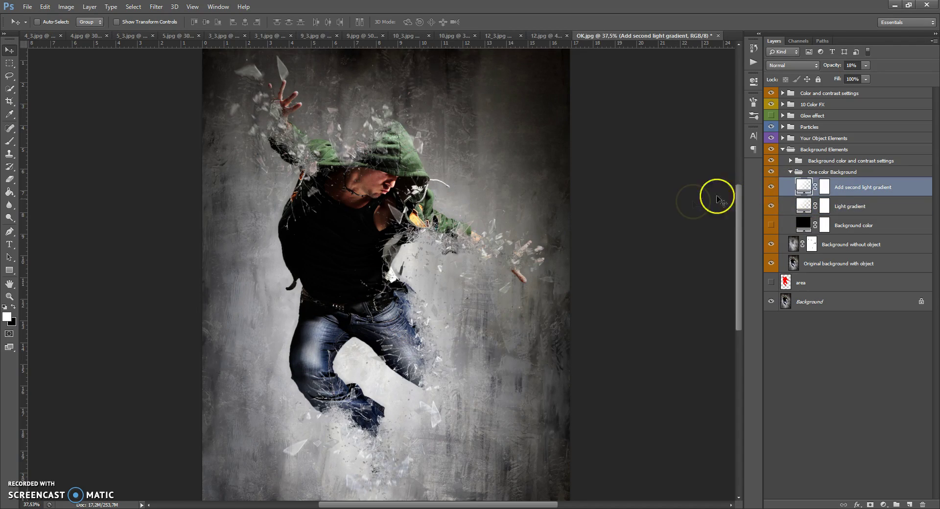
double_click(804, 187)
left_click_drag(405, 279, 510, 140)
left_click(708, 187)
left_click(790, 172)
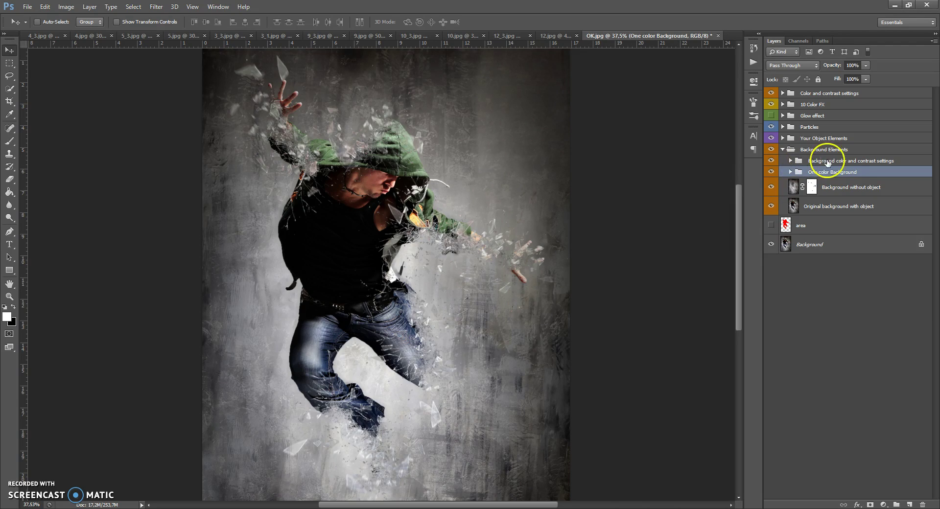
- Set the background Brightness/Contrast to about -140 brightness and 73 contrast
left_click(790, 162)
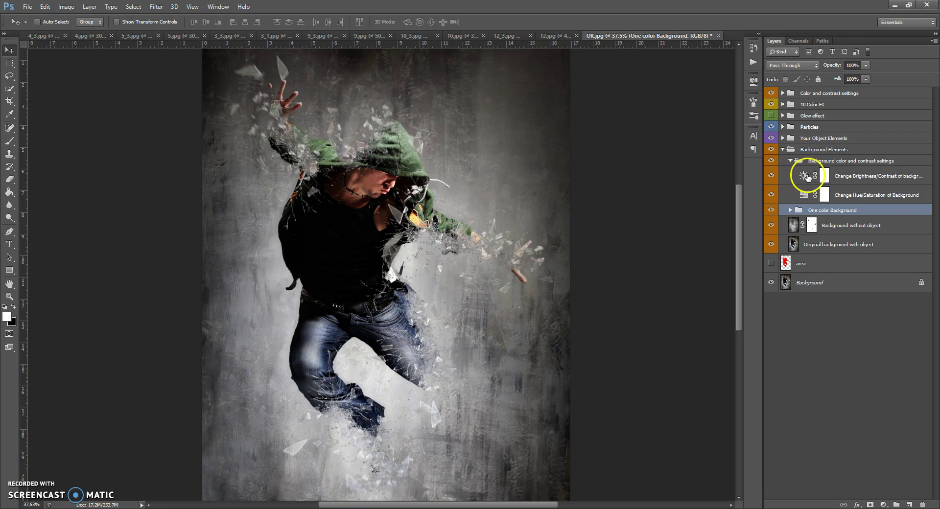
double_click(804, 176)
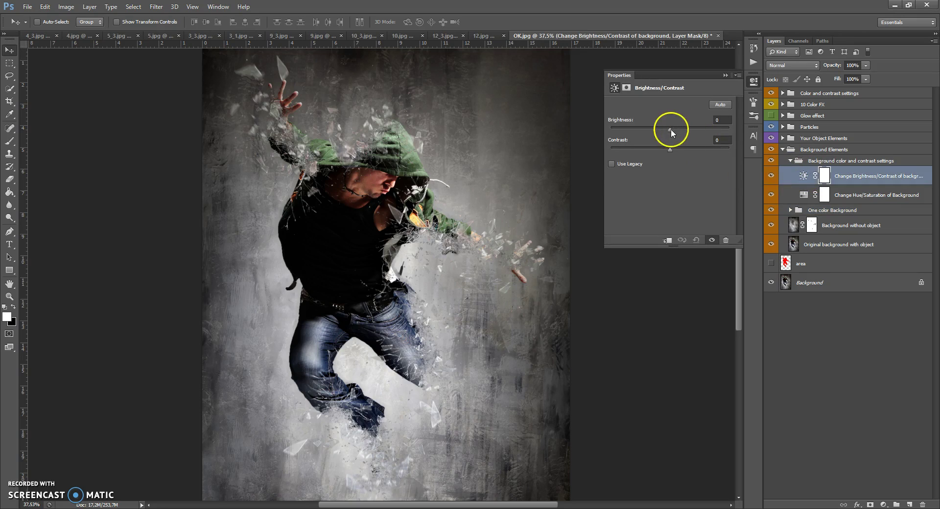
left_click_drag(638, 130, 597, 133)
mouse_move(671, 152)
left_mouse_down()
mouse_move(717, 148)
mouse_move(607, 148)
mouse_move(738, 149)
mouse_move(661, 150)
left_mouse_up()
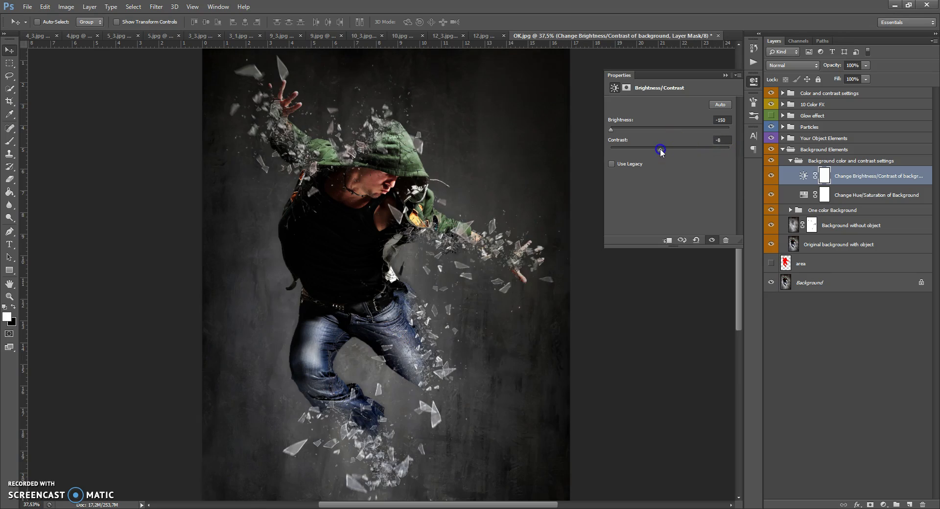
left_click(610, 132)
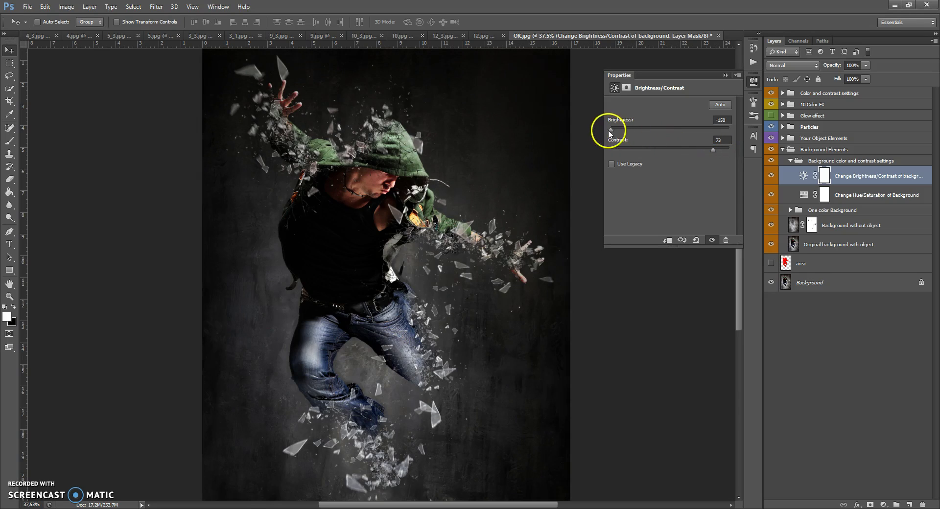
left_click_drag(631, 132, 615, 133)
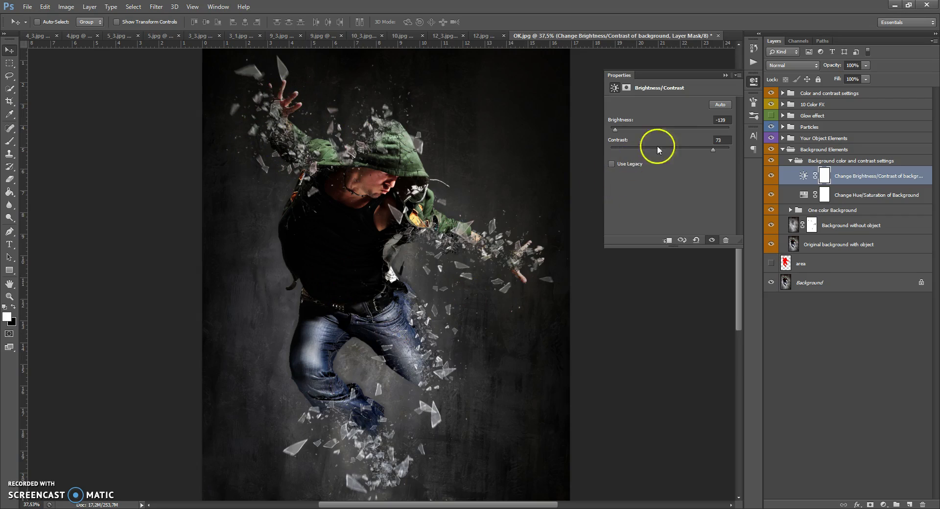
left_click(727, 74)
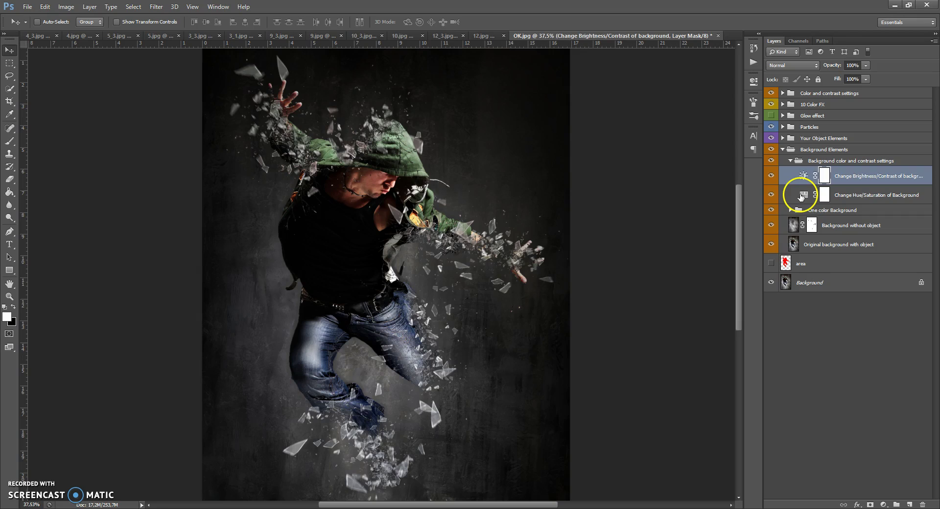
- Lower the background Hue/Saturation saturation to -3
double_click(802, 196)
left_click_drag(671, 162, 669, 184)
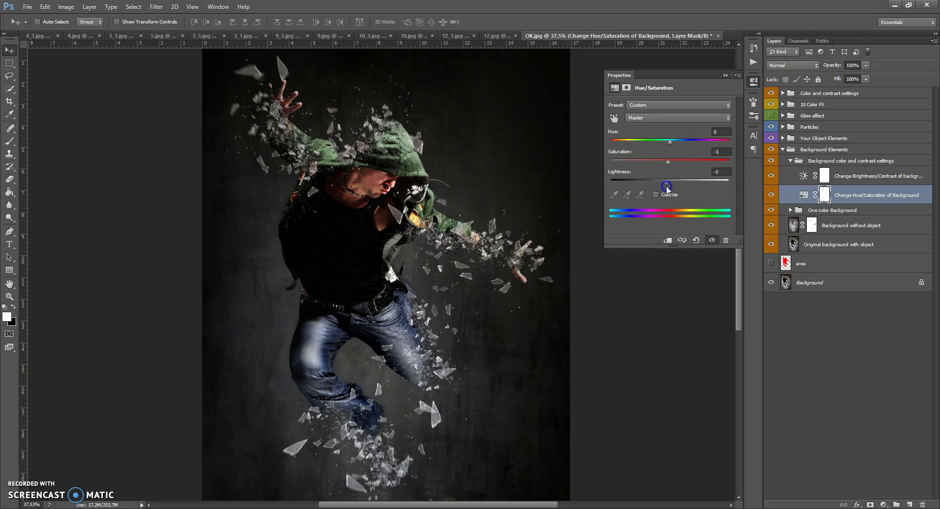
left_click(725, 76)
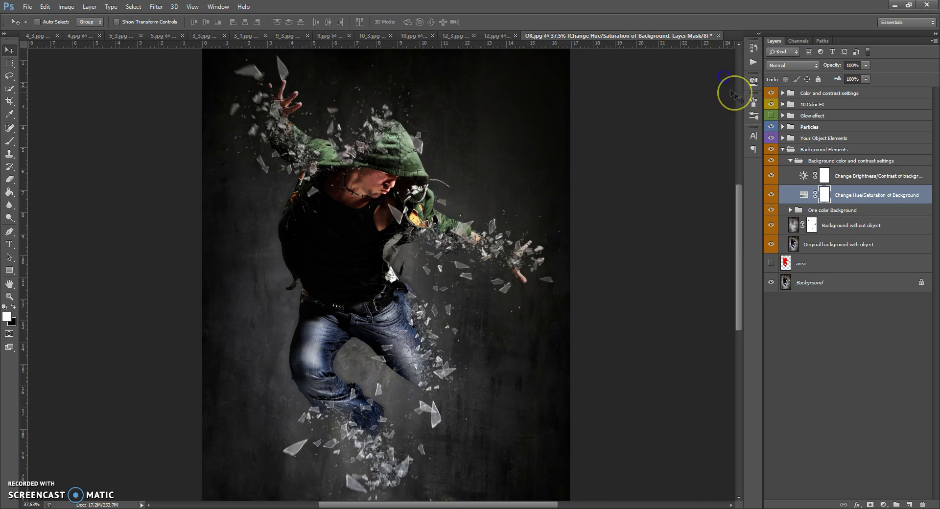
- Collapse the background groups and expand Your Object Elements and Main object elements
left_click(789, 162)
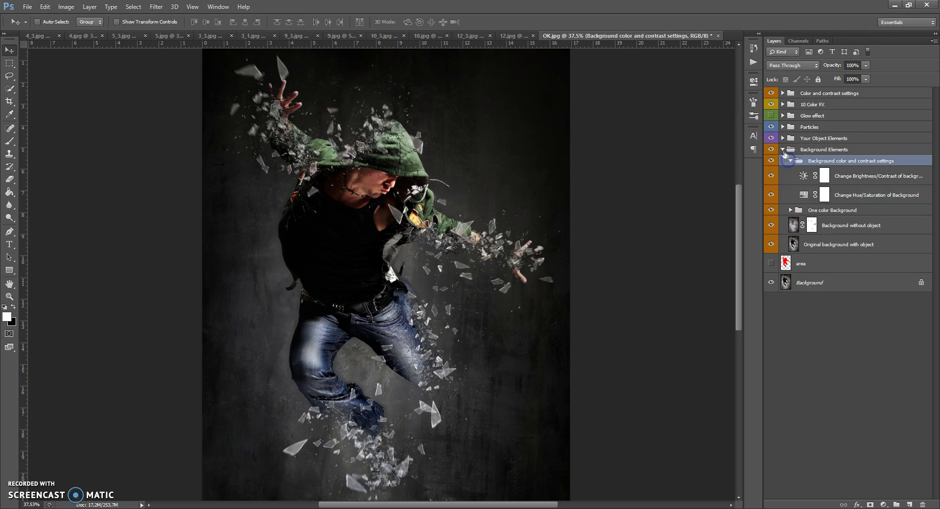
left_click(782, 149)
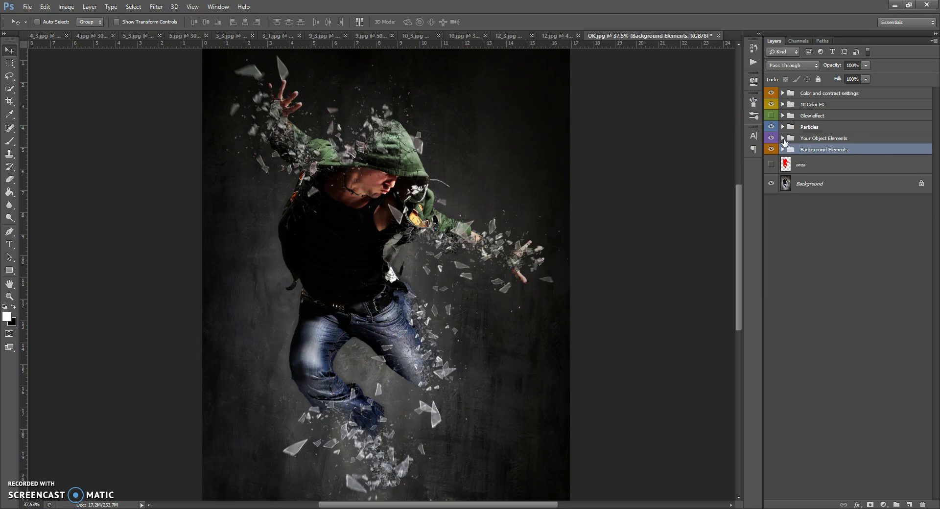
left_click(784, 138)
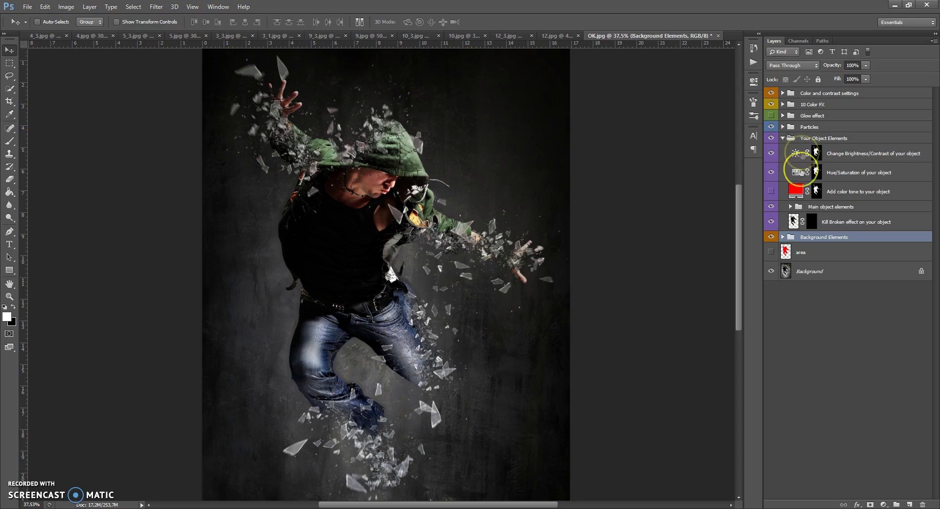
left_click(814, 207)
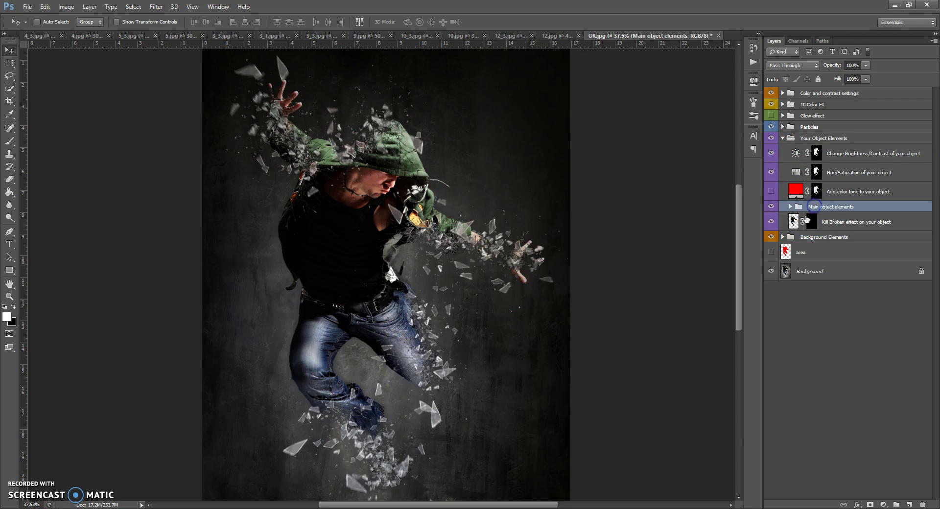
left_click(791, 207)
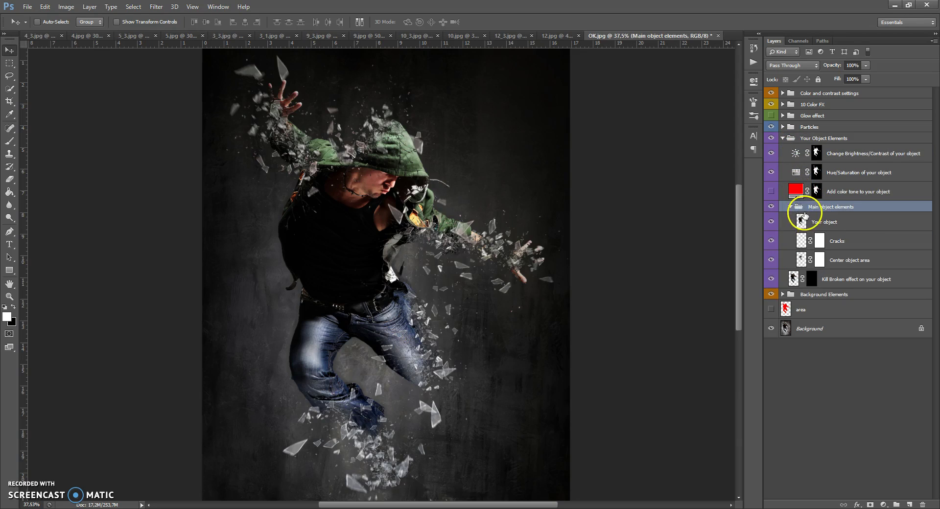
left_click(802, 221)
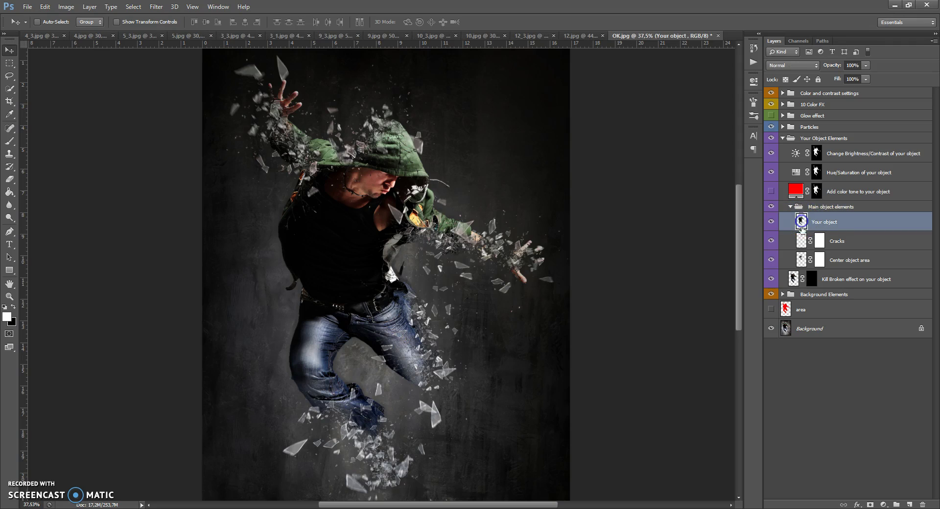
- Check the dancer and Cracks layers, then target the Kill Broken effect layer mask
left_click(772, 241)
left_click(772, 243)
left_click(772, 243)
left_click(772, 242)
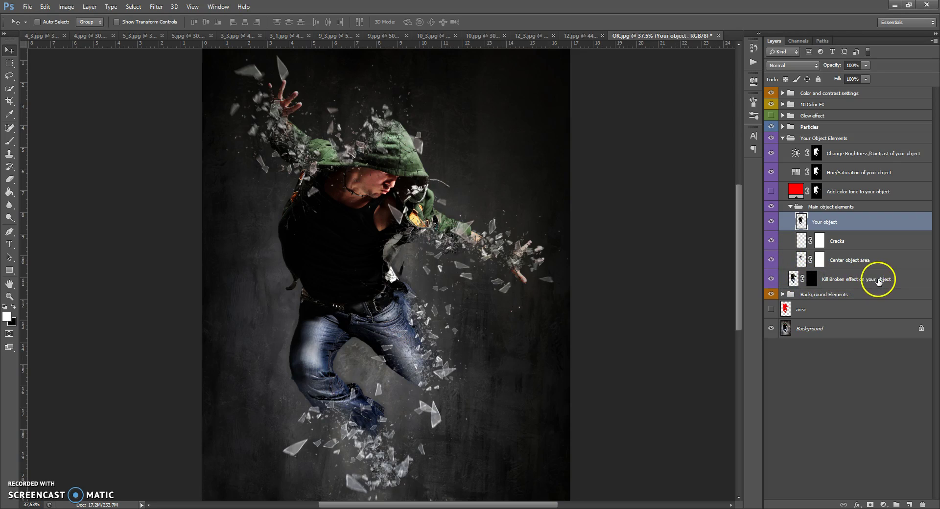
left_click(898, 280)
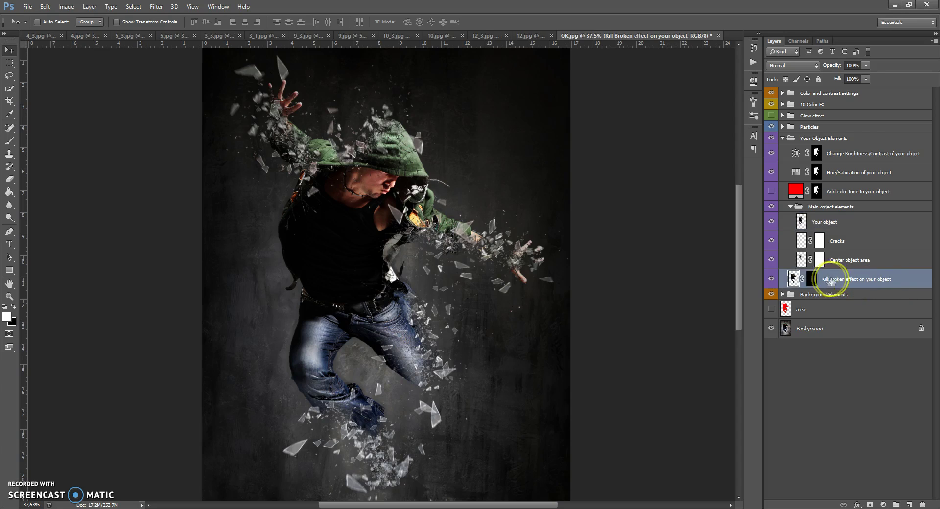
left_click(812, 279)
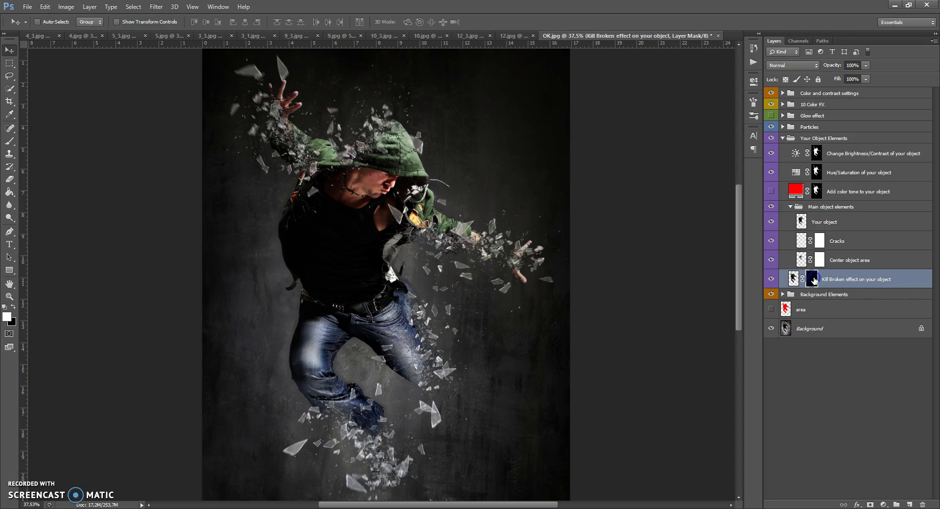
- Paint white on the Kill Broken effect mask to make forearms, face and lower legs solid
left_click(7, 143)
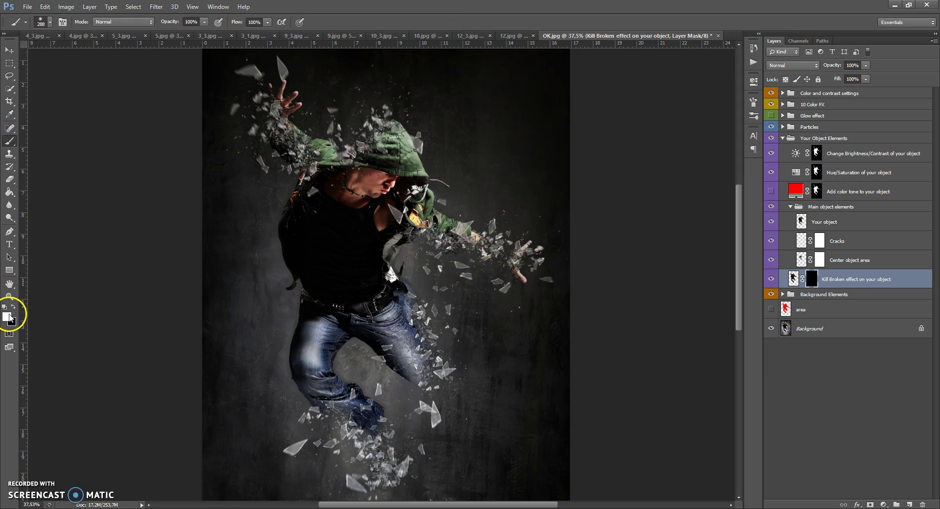
mouse_move(248, 188)
left_mouse_down()
mouse_move(287, 151)
mouse_move(266, 118)
mouse_move(275, 145)
mouse_move(268, 104)
left_mouse_up()
left_click(402, 189)
mouse_move(401, 189)
left_mouse_down()
mouse_move(512, 248)
mouse_move(431, 244)
left_mouse_up()
mouse_move(424, 288)
left_mouse_down()
mouse_move(417, 353)
mouse_move(427, 380)
mouse_move(386, 382)
mouse_move(374, 423)
mouse_move(349, 421)
mouse_move(374, 464)
mouse_move(349, 449)
mouse_move(379, 482)
left_mouse_up()
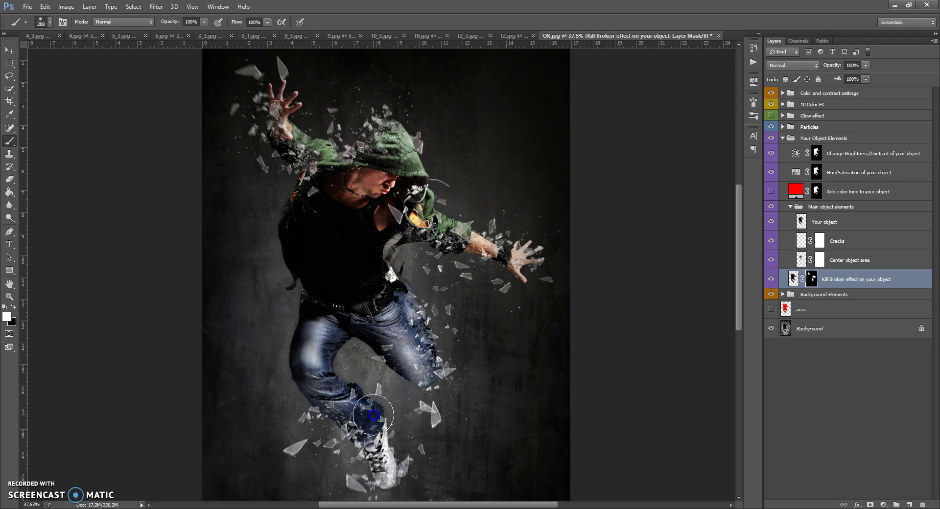
- Paint black over the forearms and jeans to restore shards, then collapse Main object elements
left_click(13, 307)
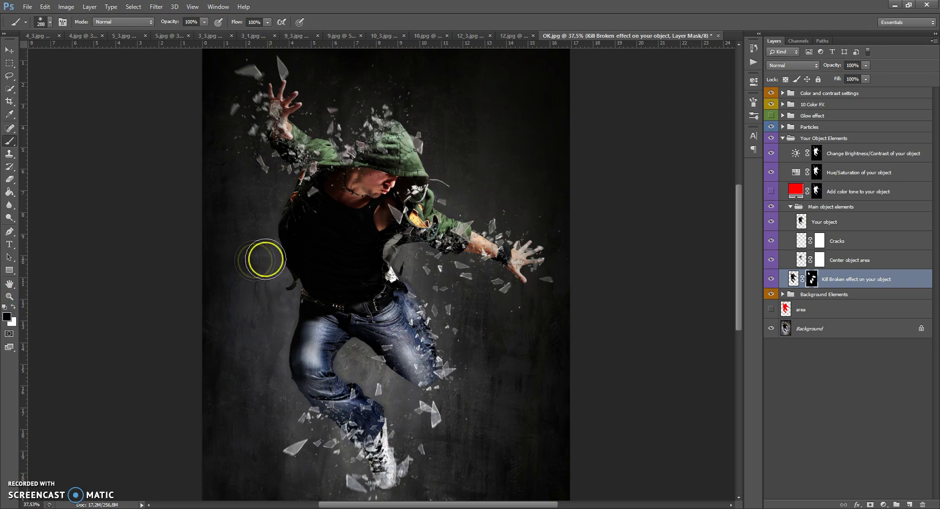
mouse_move(266, 113)
left_mouse_down()
mouse_move(286, 154)
mouse_move(413, 156)
mouse_move(399, 163)
mouse_move(451, 242)
mouse_move(434, 239)
mouse_move(525, 258)
left_mouse_up()
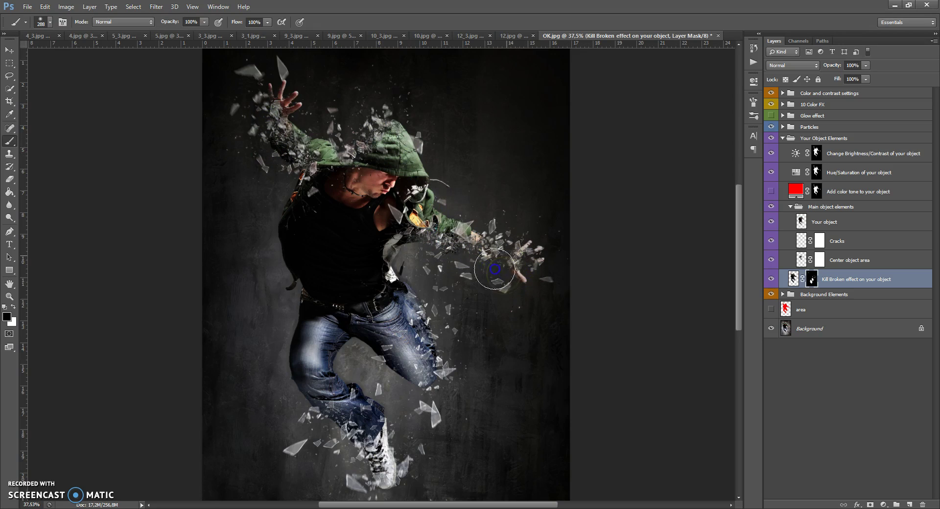
mouse_move(436, 387)
left_mouse_down()
mouse_move(427, 369)
mouse_move(434, 404)
mouse_move(425, 317)
mouse_move(423, 379)
mouse_move(409, 414)
mouse_move(367, 447)
mouse_move(351, 411)
mouse_move(339, 437)
mouse_move(317, 396)
mouse_move(390, 478)
mouse_move(370, 431)
mouse_move(376, 396)
mouse_move(352, 393)
mouse_move(333, 424)
mouse_move(348, 426)
mouse_move(417, 374)
mouse_move(411, 290)
mouse_move(422, 227)
mouse_move(408, 204)
mouse_move(251, 112)
mouse_move(372, 154)
mouse_move(488, 233)
mouse_move(459, 237)
mouse_move(506, 246)
left_mouse_up()
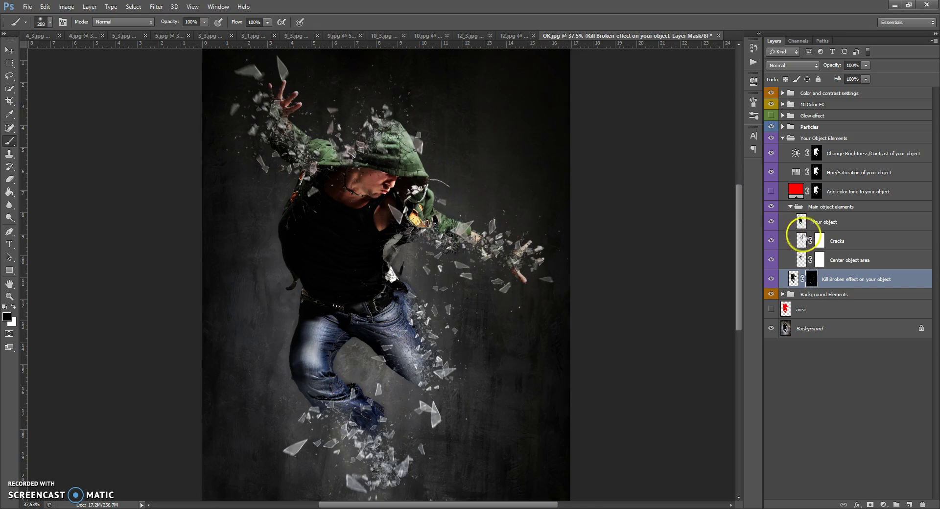
left_click(790, 207)
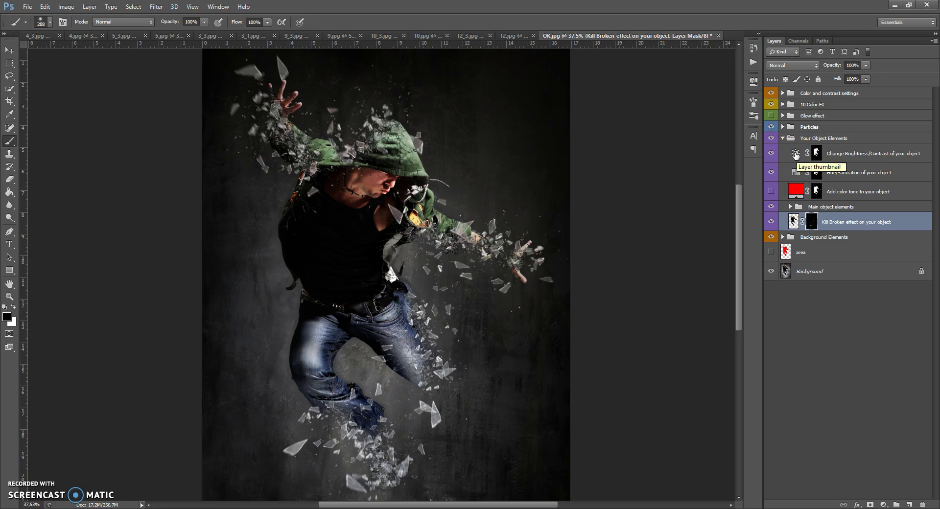
- Darken the dancer through his Brightness/Contrast adjustment layer
double_click(796, 154)
left_click_drag(670, 131, 672, 154)
left_click(725, 77)
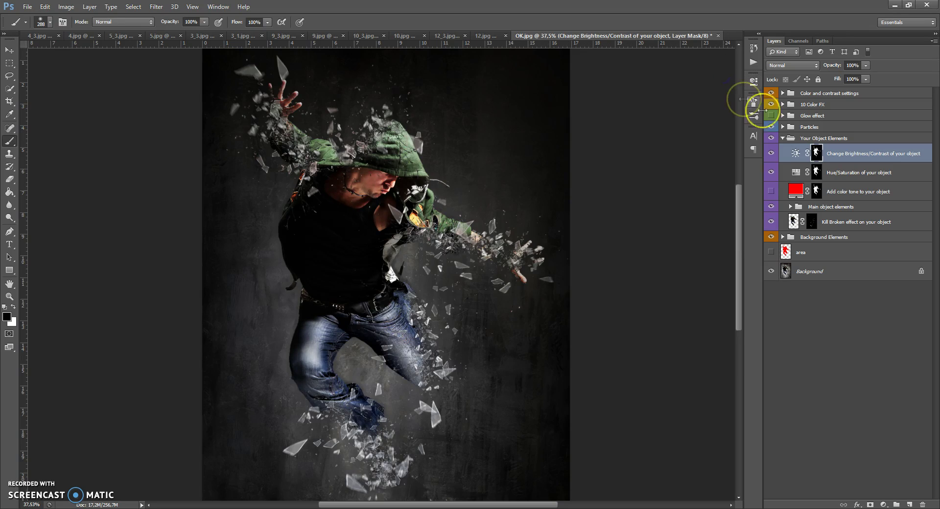
- Shift the dancer's hue slightly in his Hue/Saturation adjustment layer
double_click(796, 172)
left_click_drag(664, 144, 668, 168)
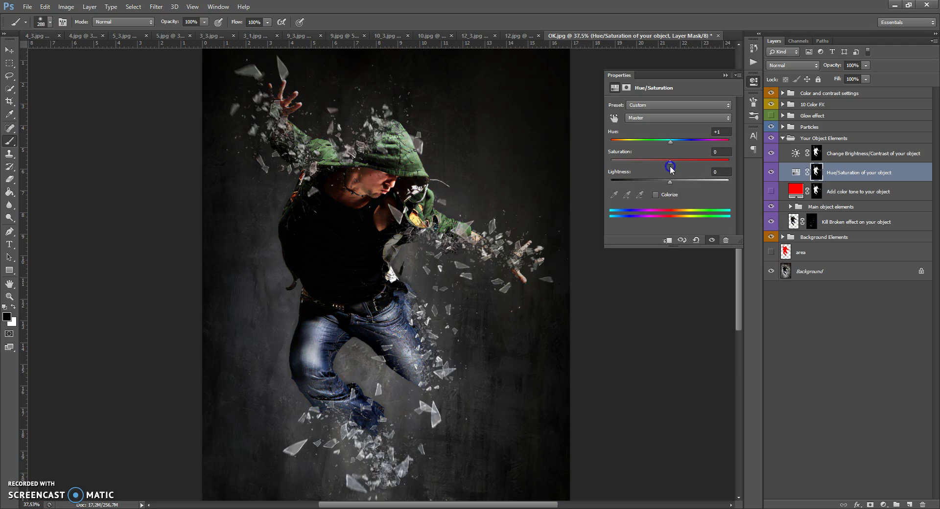
left_click(725, 75)
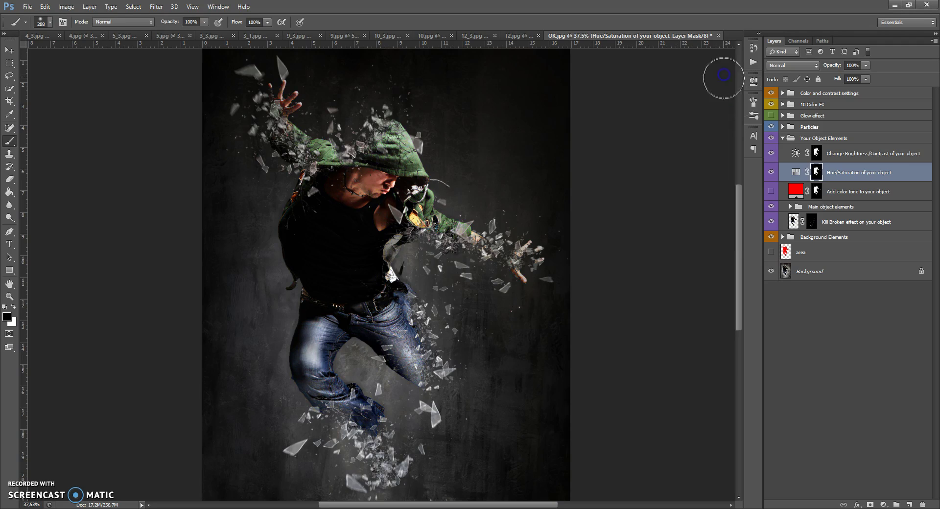
- Turn on the Add color tone to your object layer at 46% opacity
left_click(772, 192)
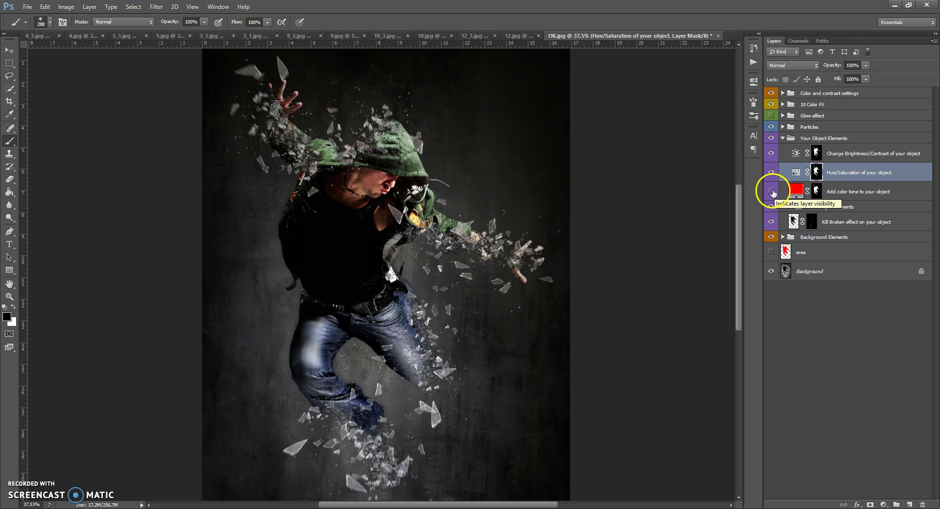
left_click(772, 192)
left_click(795, 192)
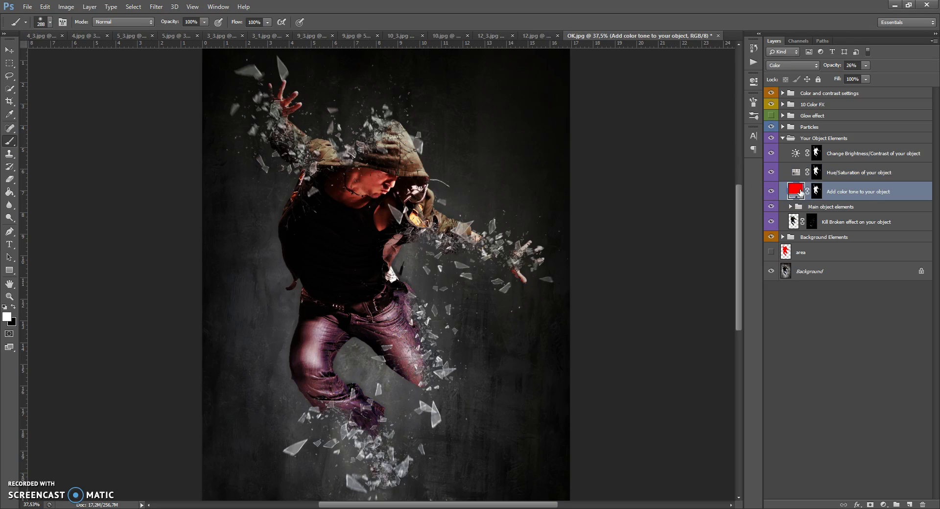
left_click(800, 191)
left_click(866, 65)
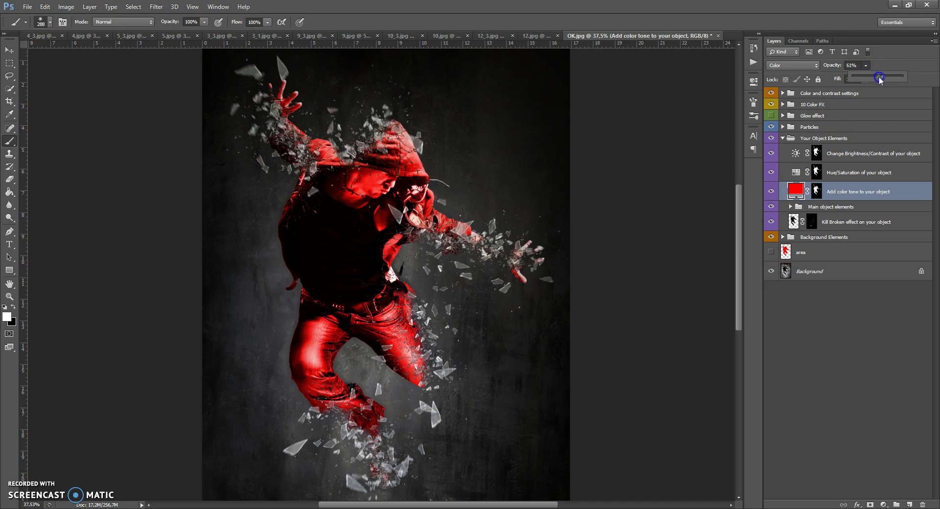
- Set the tone fill colour to red in the Color Picker, then hide the layer
double_click(795, 190)
left_click(674, 181)
left_click_drag(675, 195, 675, 294)
left_click(763, 165)
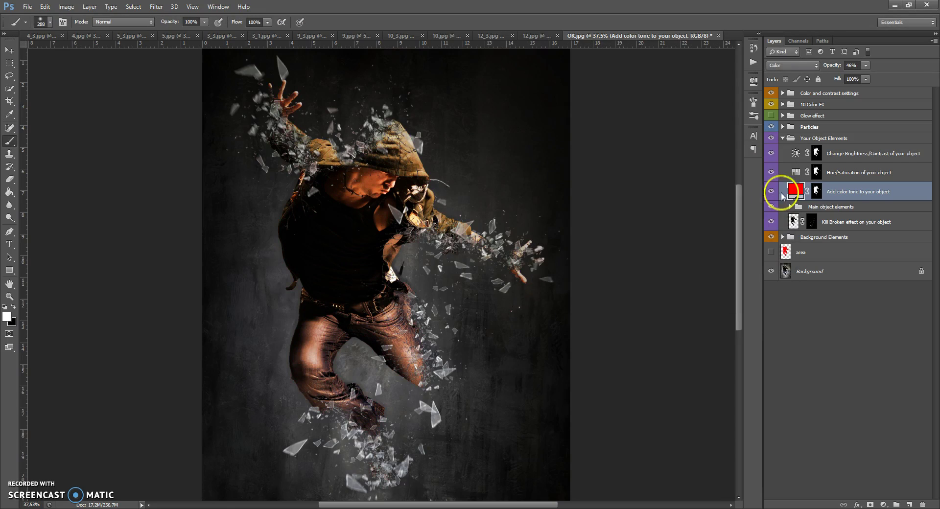
left_click(768, 193)
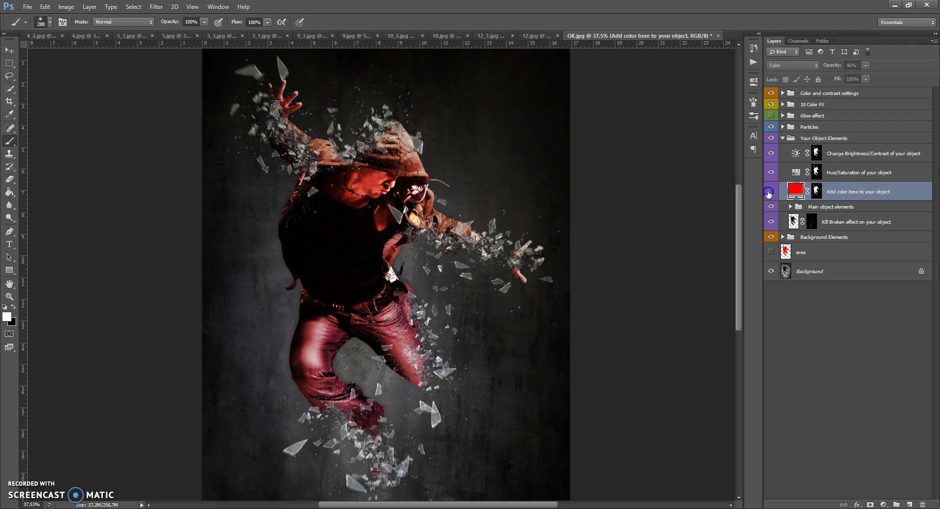
- Collapse Your Object Elements, expand Particles and Big particles, and select Particles 4
left_click(783, 138)
left_click_drag(784, 142, 800, 177)
left_click(784, 128)
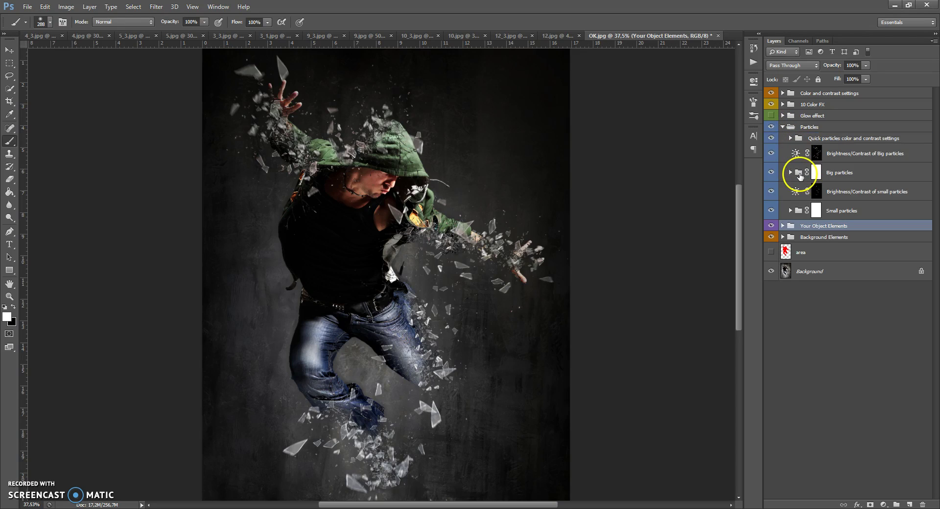
left_click(800, 175)
left_click(800, 211)
left_click(799, 171)
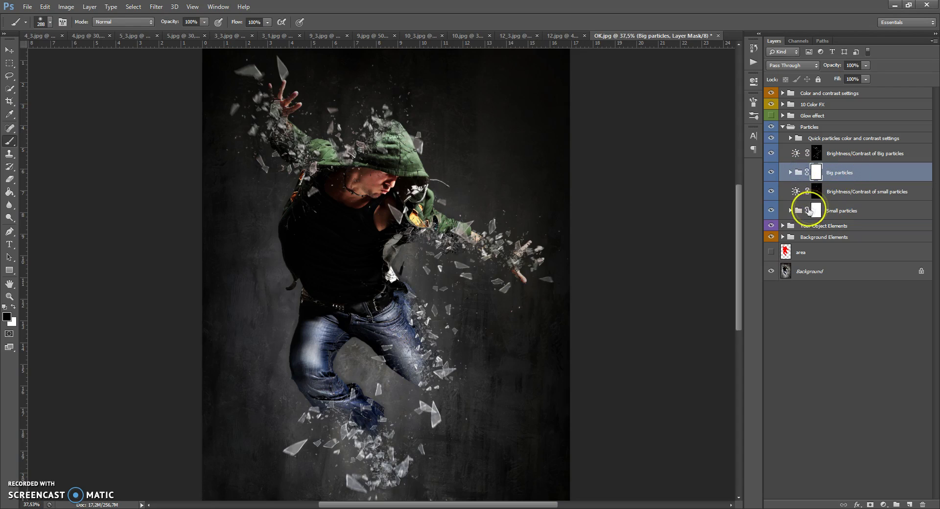
left_click(798, 212)
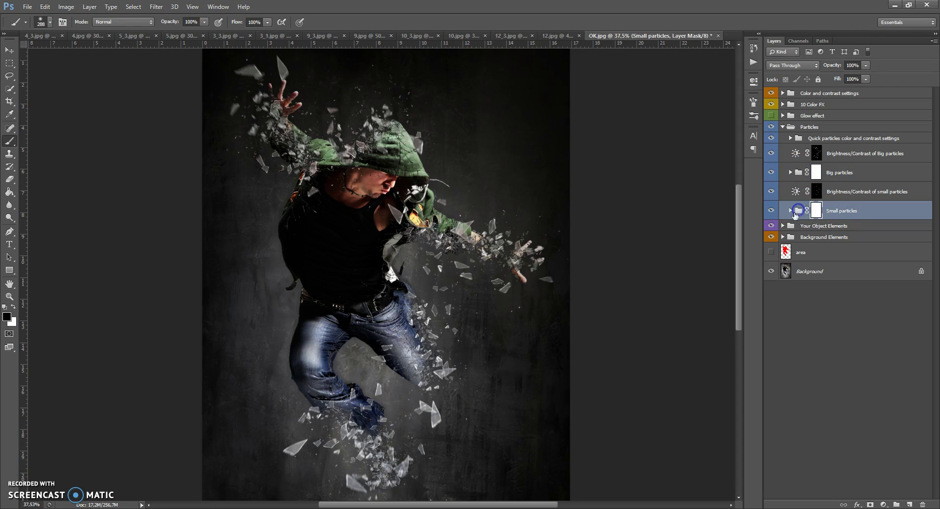
left_click(790, 173)
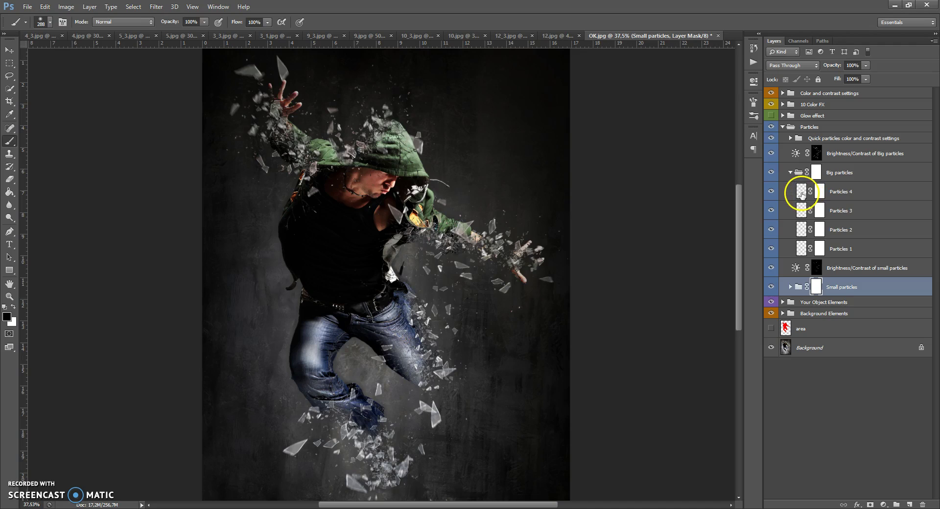
left_click(802, 193)
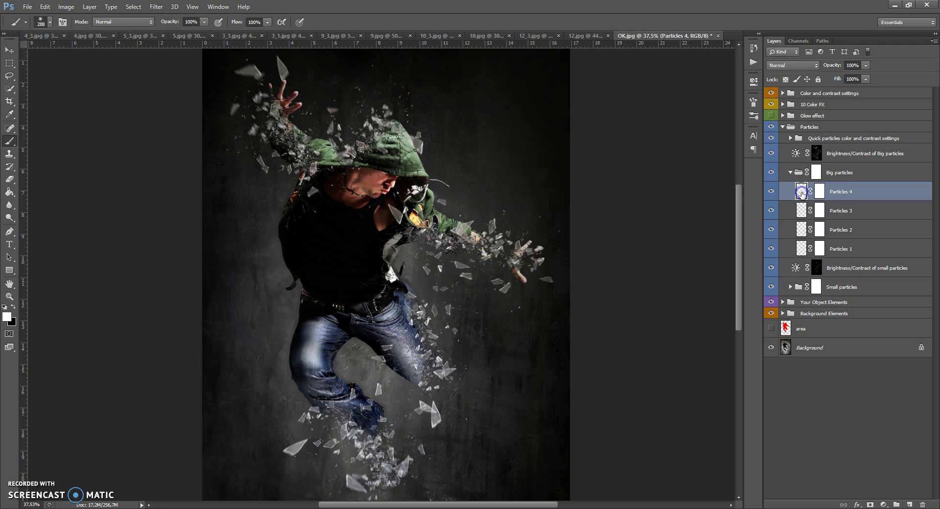
- Nudge the Particles 4 shards and try a slight Edit > Transform > Scale enlargement
left_click(10, 50)
left_click_drag(363, 184, 375, 190)
left_click(45, 7)
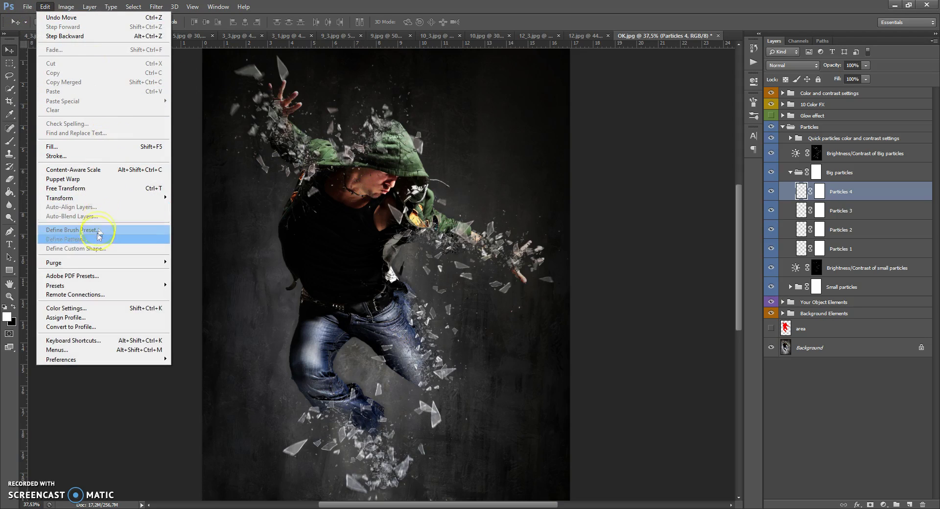
mouse_move(86, 198)
left_click(189, 208)
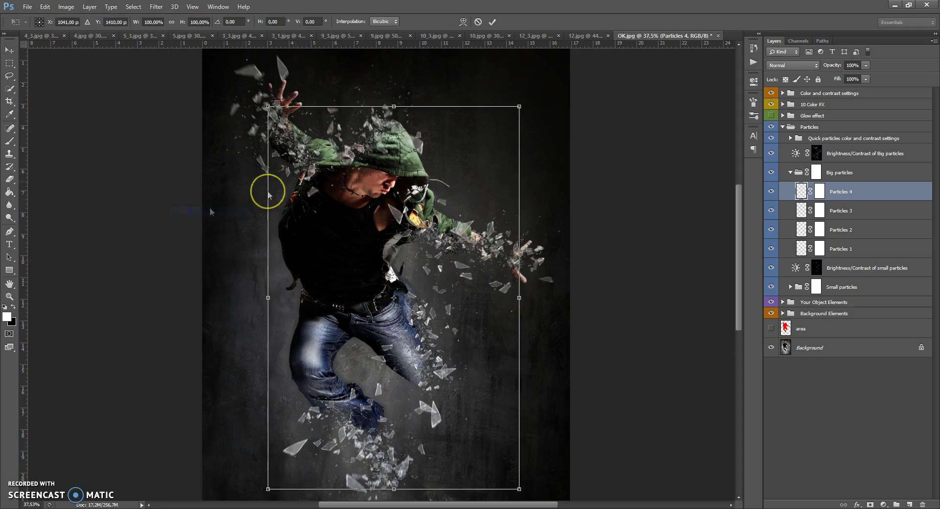
mouse_move(520, 106)
left_mouse_down()
mouse_move(552, 77)
mouse_move(510, 99)
mouse_move(529, 97)
left_mouse_up()
- Discard the trial resize with Don't Apply and collapse the Big particles group
left_click(10, 50)
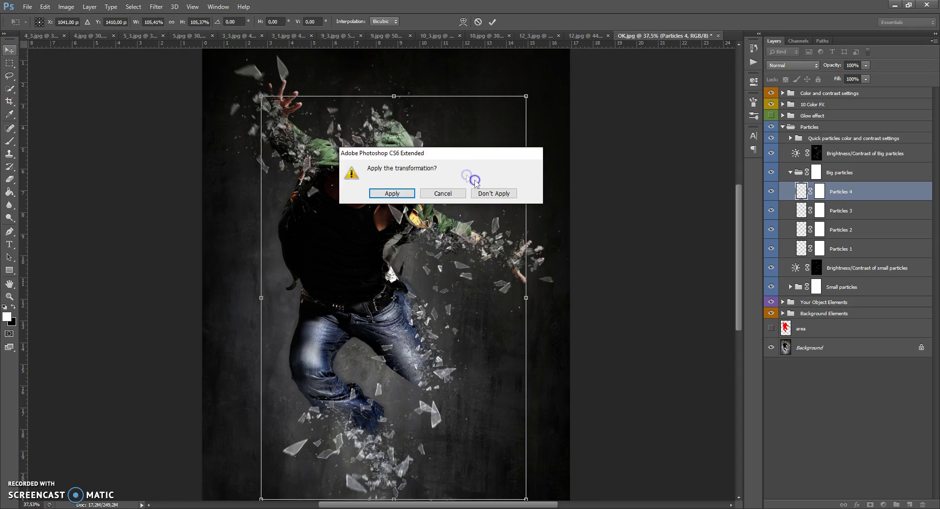
left_click(486, 194)
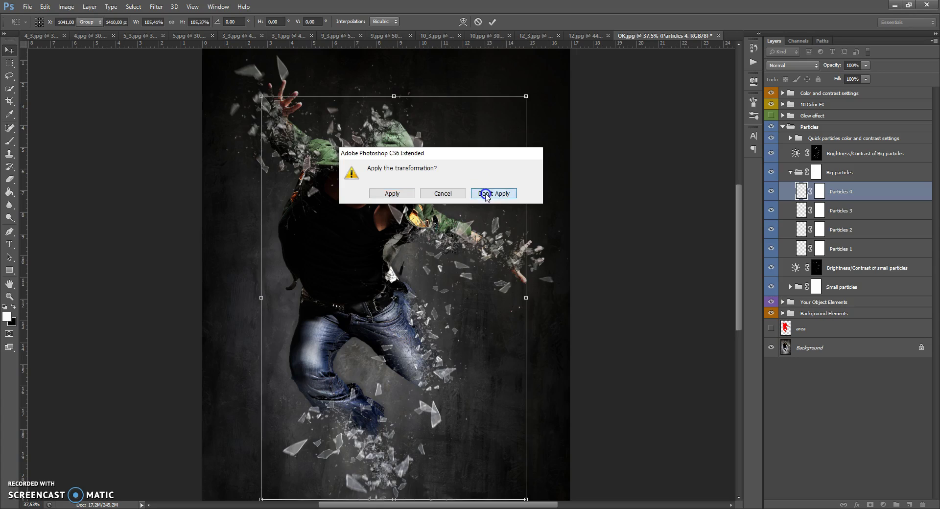
left_click(791, 173)
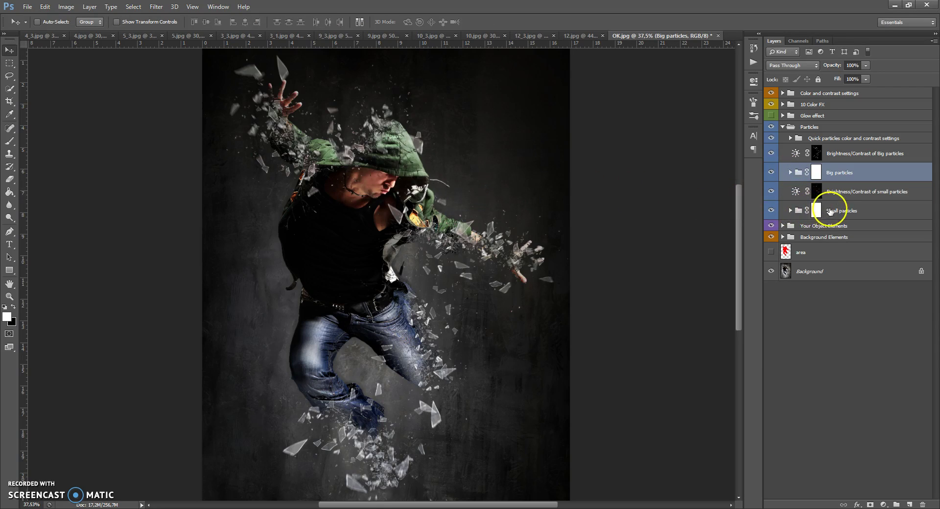
- Nudge the Particles 7 and Particles 6 shards slightly with the Move tool
left_click(791, 211)
left_click(803, 229)
left_click_drag(416, 216, 419, 220)
left_click(801, 249)
left_click_drag(476, 221, 415, 221)
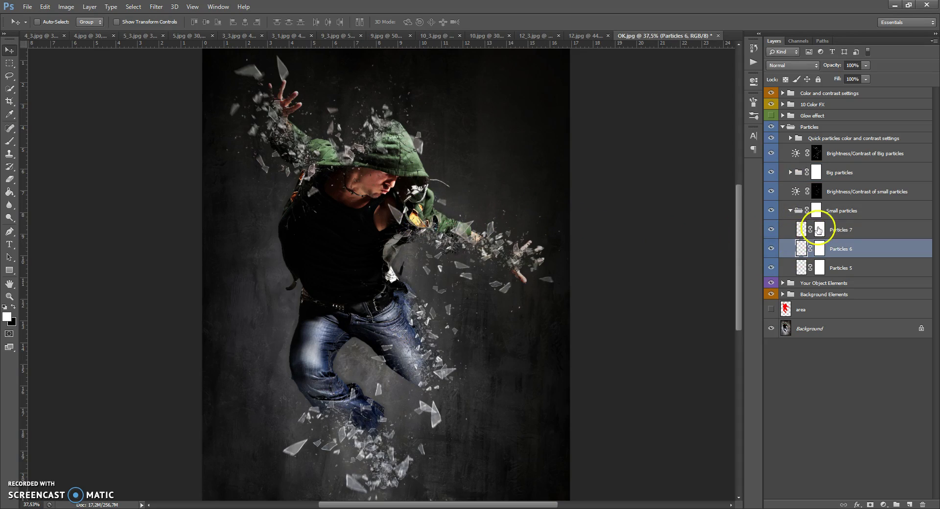
left_click(791, 211)
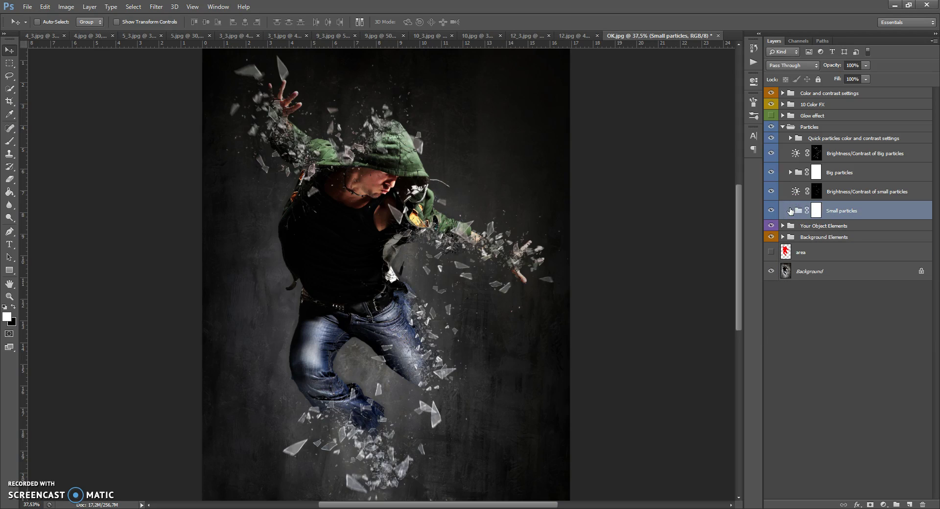
- Adjust the Big particles brightness, darkening and then brightening it back to 2
left_click_drag(791, 211, 796, 155)
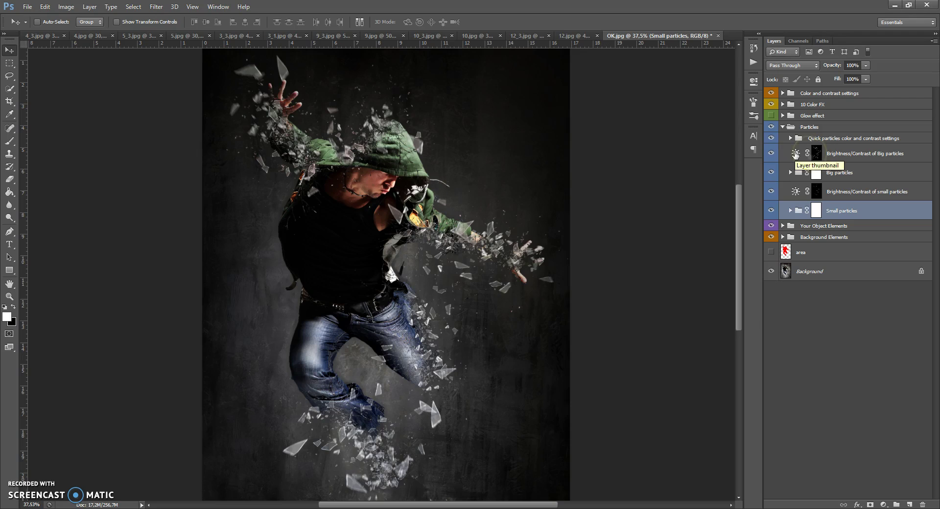
left_click(795, 155)
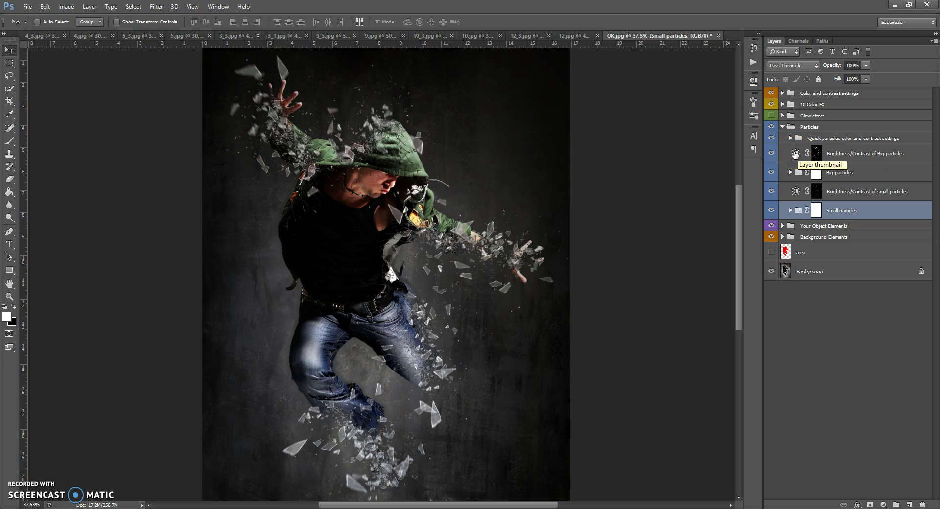
double_click(796, 154)
left_click_drag(664, 133, 619, 133)
left_click_drag(692, 129, 673, 133)
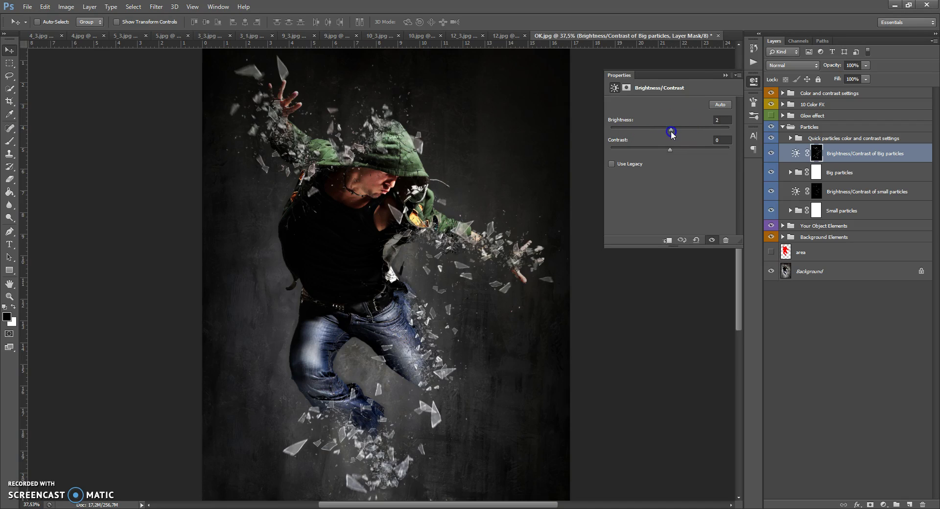
left_click(725, 75)
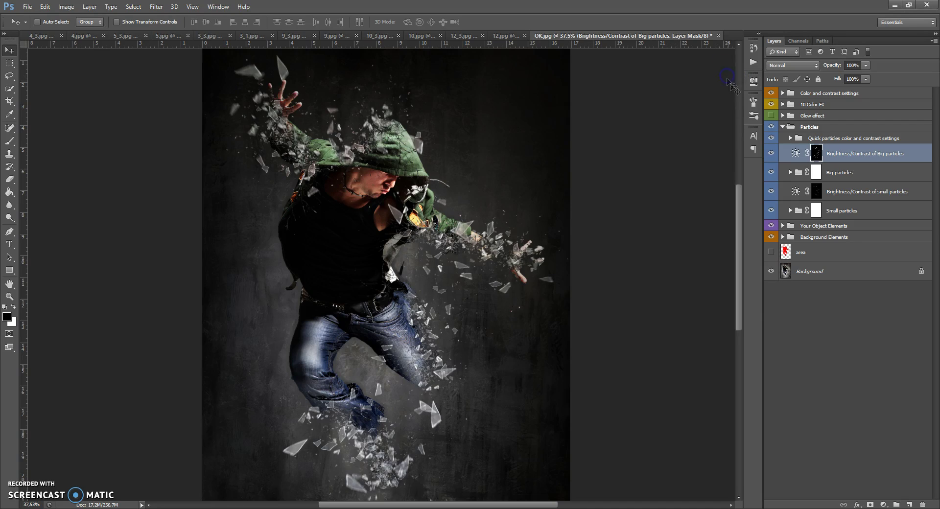
- Brighten the small particles to 33 and raise the big particles' contrast to 88
double_click(797, 193)
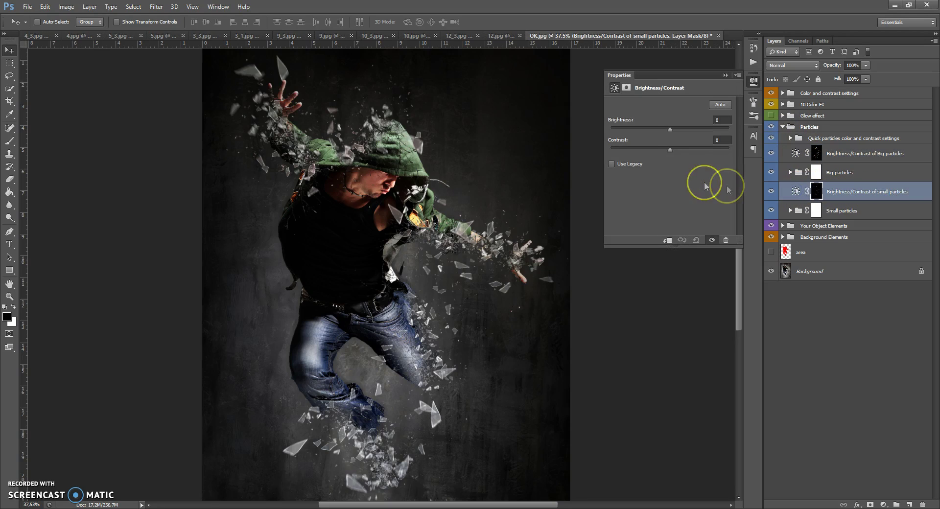
mouse_move(670, 130)
left_mouse_down()
mouse_move(712, 131)
mouse_move(677, 132)
left_mouse_up()
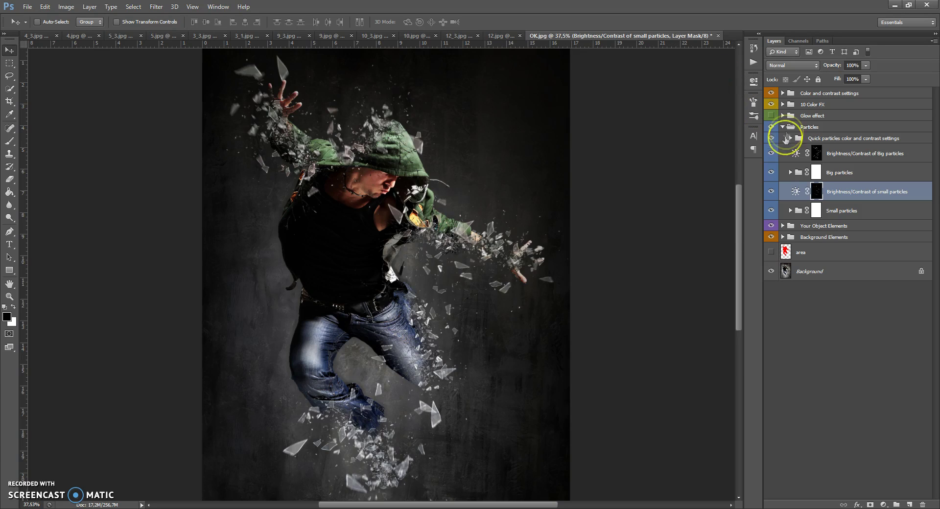
left_click(796, 153)
left_click_drag(671, 149, 721, 154)
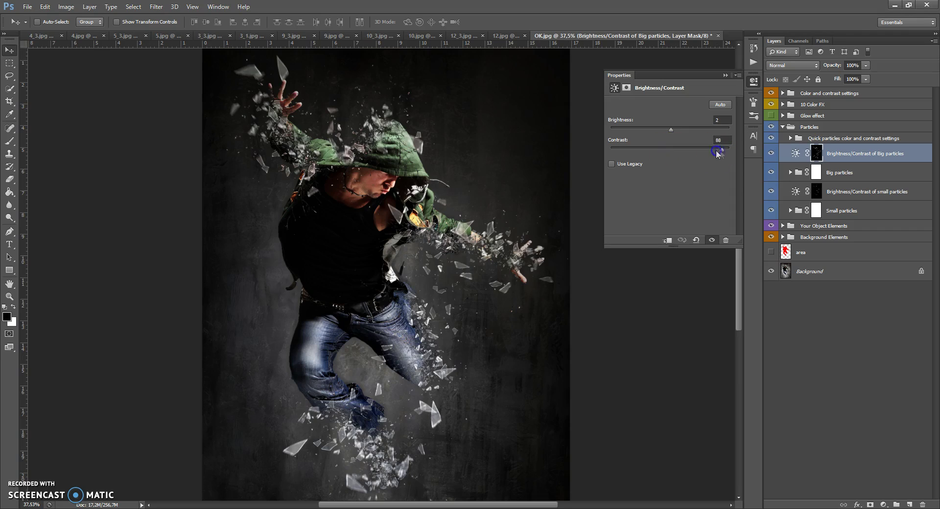
left_click(726, 75)
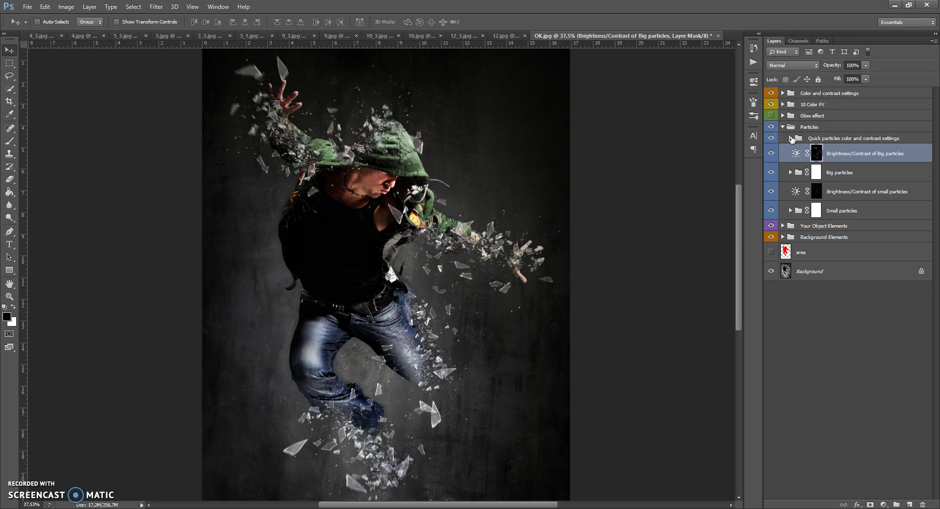
- Set the overall particles brightness to 48 and contrast to 31
left_click(791, 138)
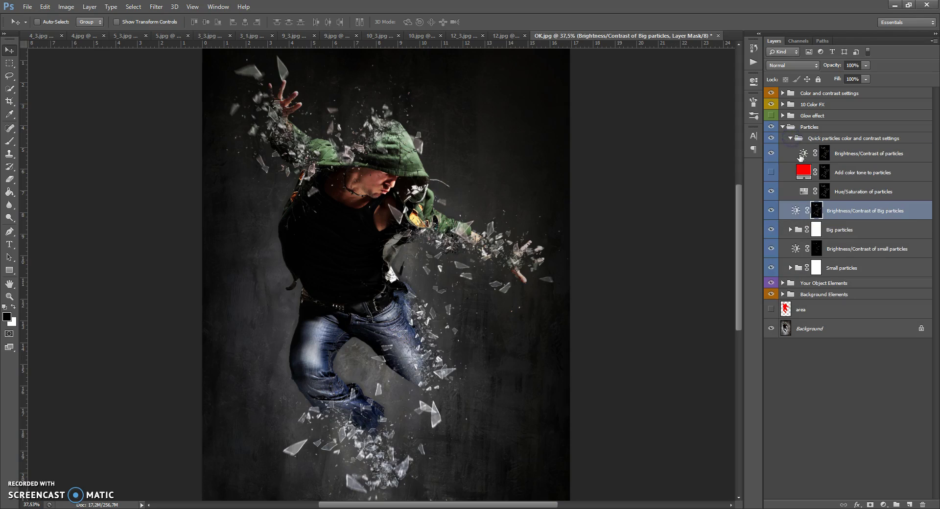
double_click(803, 154)
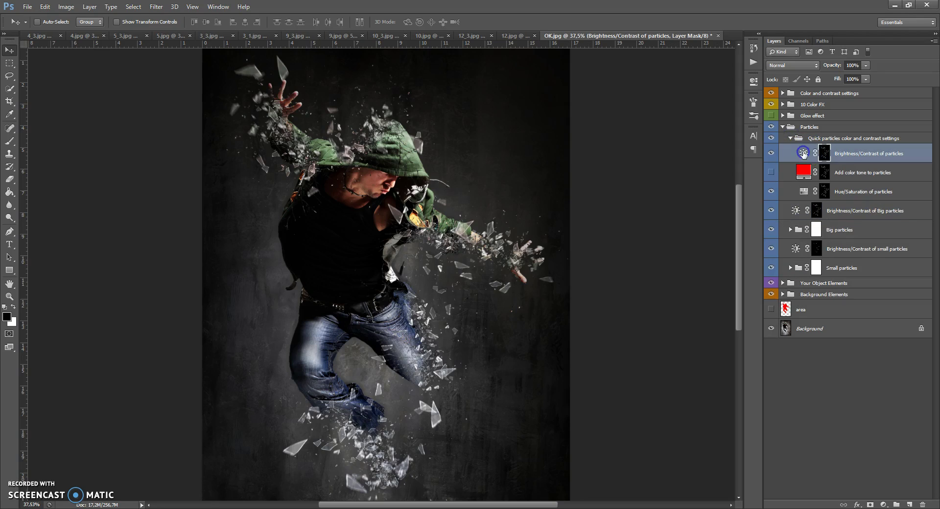
mouse_move(670, 130)
left_mouse_down()
mouse_move(713, 130)
mouse_move(655, 130)
mouse_move(671, 133)
left_mouse_up()
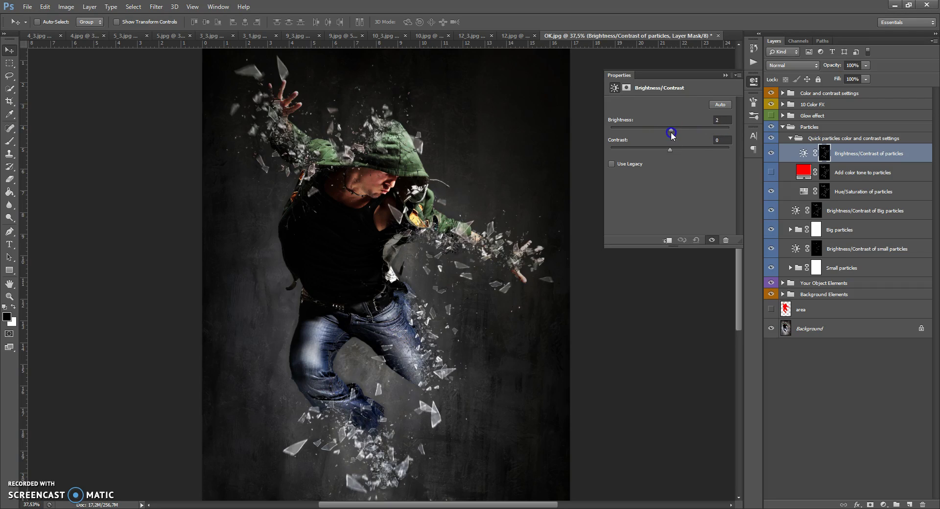
left_click_drag(718, 148, 689, 151)
left_click(725, 76)
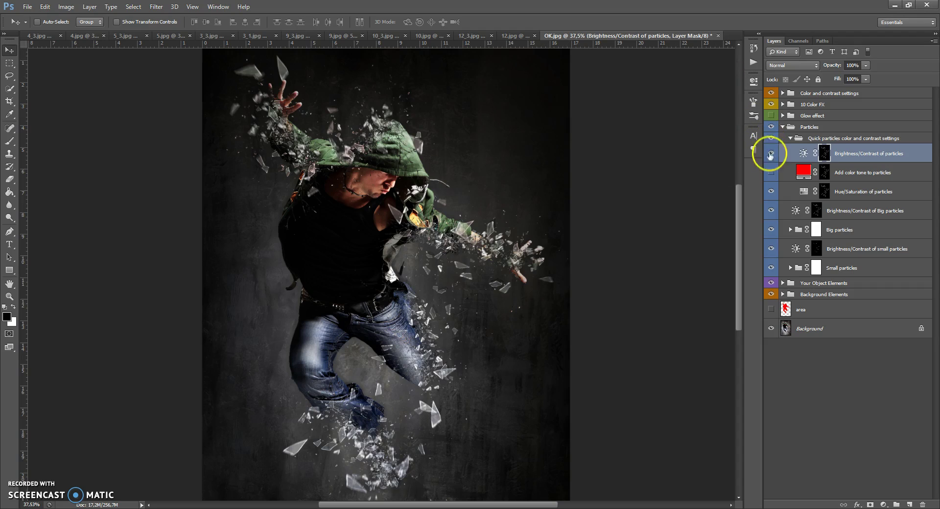
- Set the particles' colour tone fill to purple #8400ff, then hide it
left_click(773, 172)
double_click(804, 171)
mouse_move(675, 176)
left_mouse_down()
mouse_move(676, 292)
mouse_move(675, 184)
left_mouse_up()
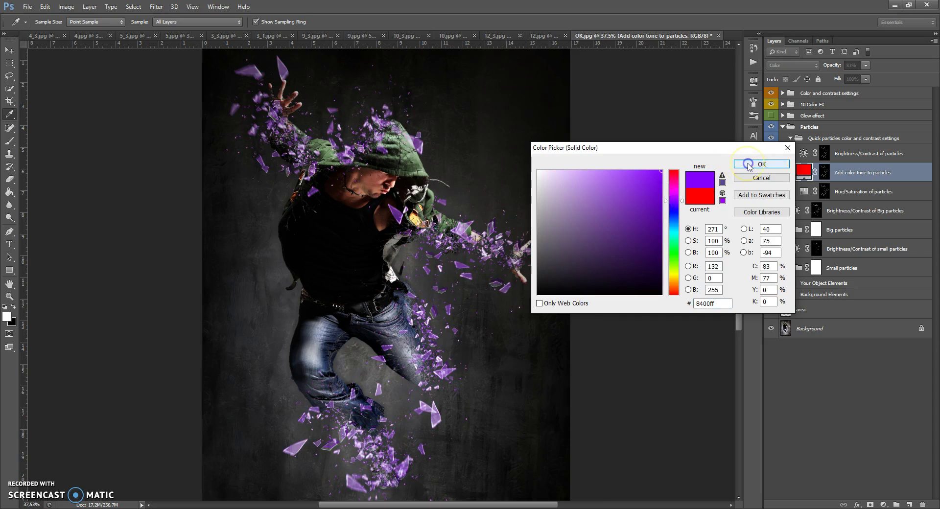
left_click(757, 164)
left_click(772, 172)
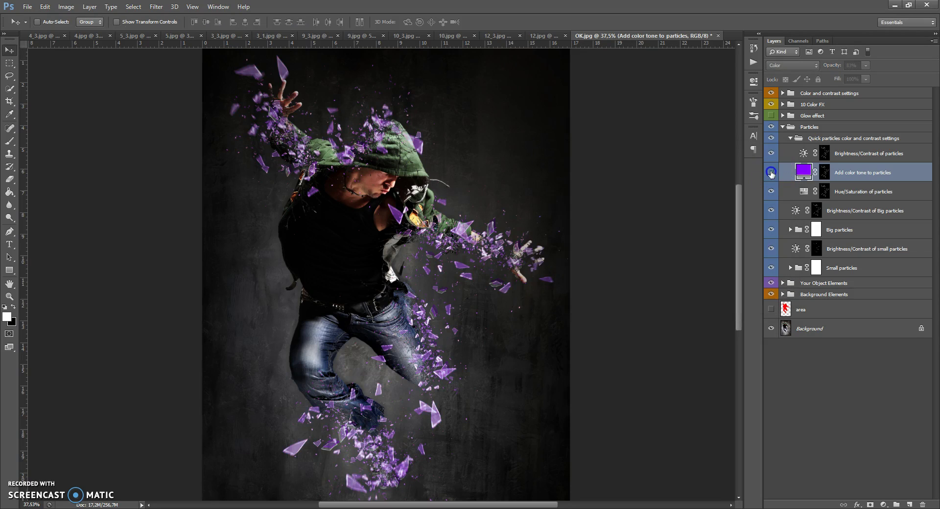
- Raise the particles' Hue/Saturation saturation to +1 and collapse the group
double_click(806, 192)
mouse_move(670, 160)
left_mouse_down()
mouse_move(720, 163)
mouse_move(674, 165)
left_mouse_up()
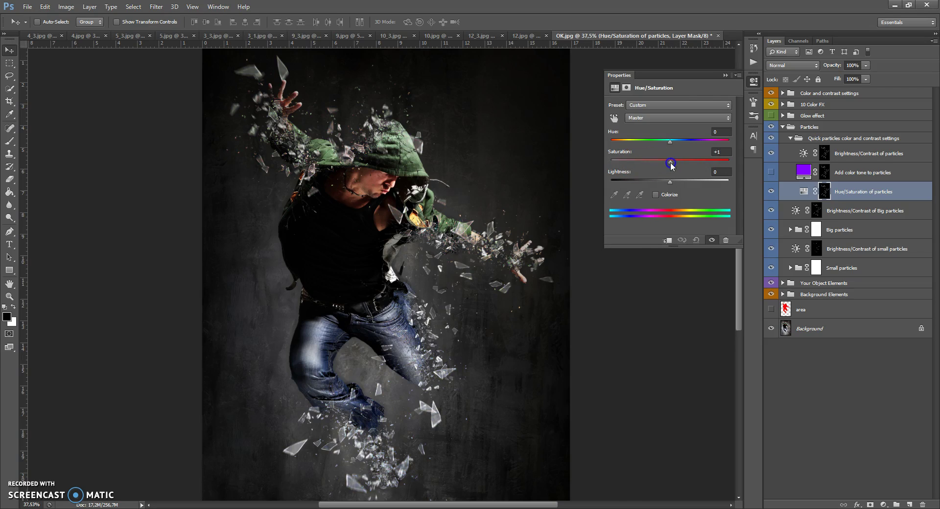
left_click(725, 75)
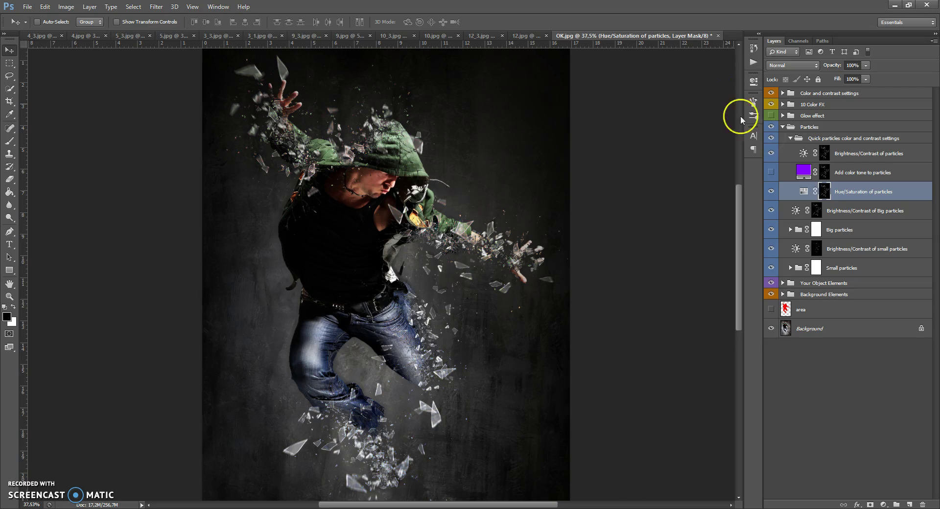
left_click(791, 139)
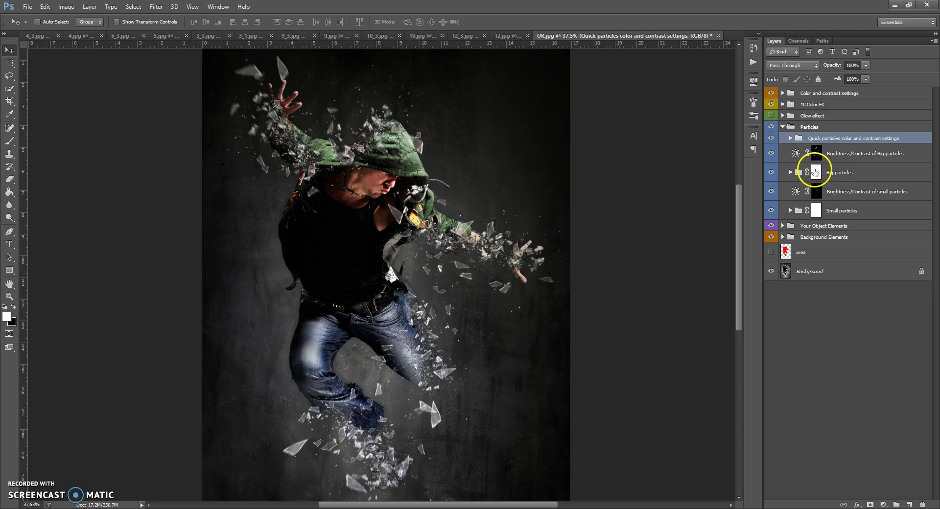
- Target the Big particles mask with a hard round brush of about 106 px
left_click(816, 173)
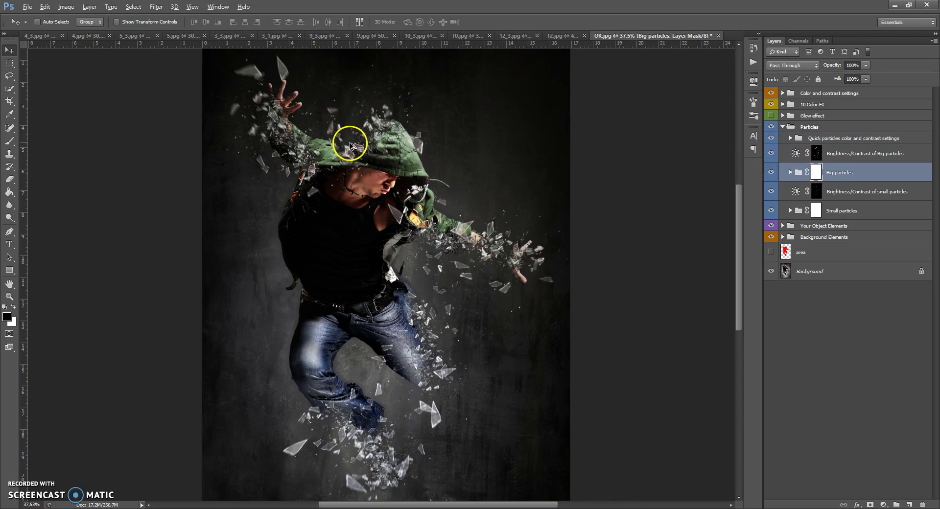
scroll(350, 142, "up", 3)
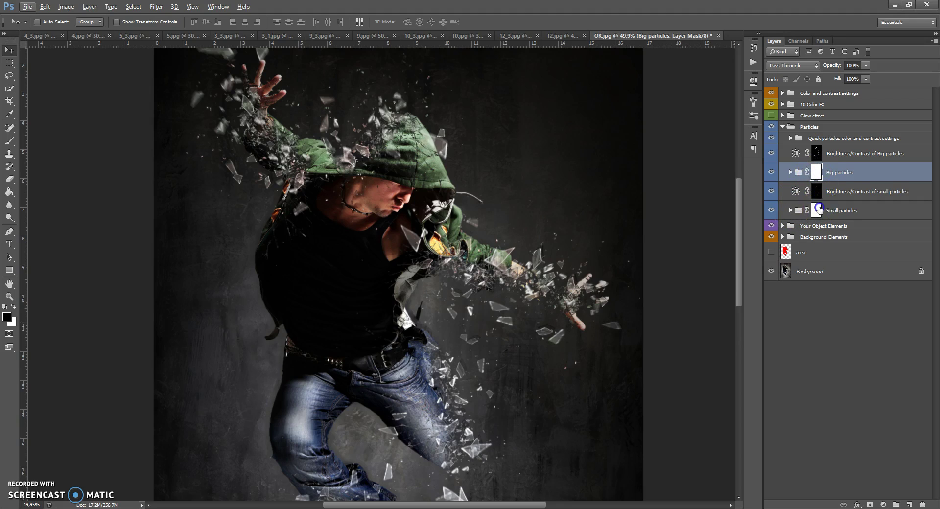
left_click(10, 143)
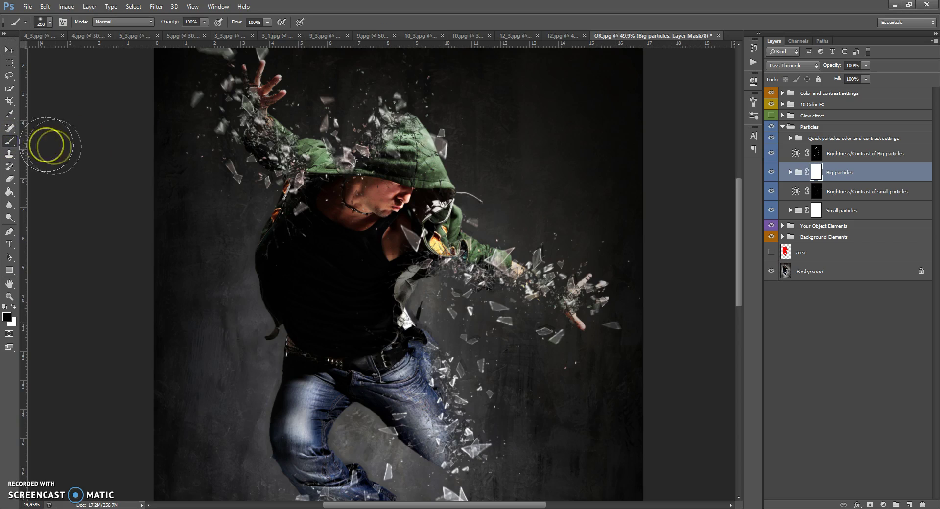
right_click(323, 221)
left_click_drag(392, 242, 378, 241)
left_click(381, 284)
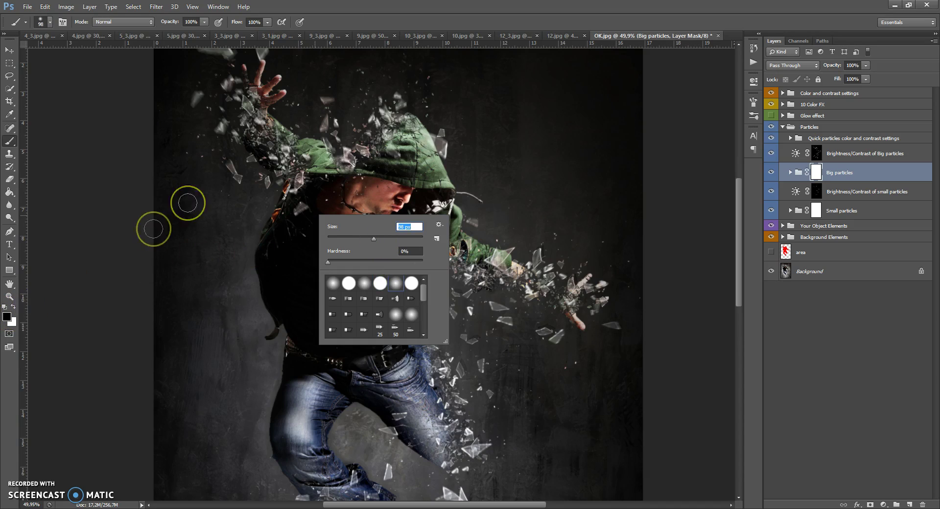
left_click(337, 143)
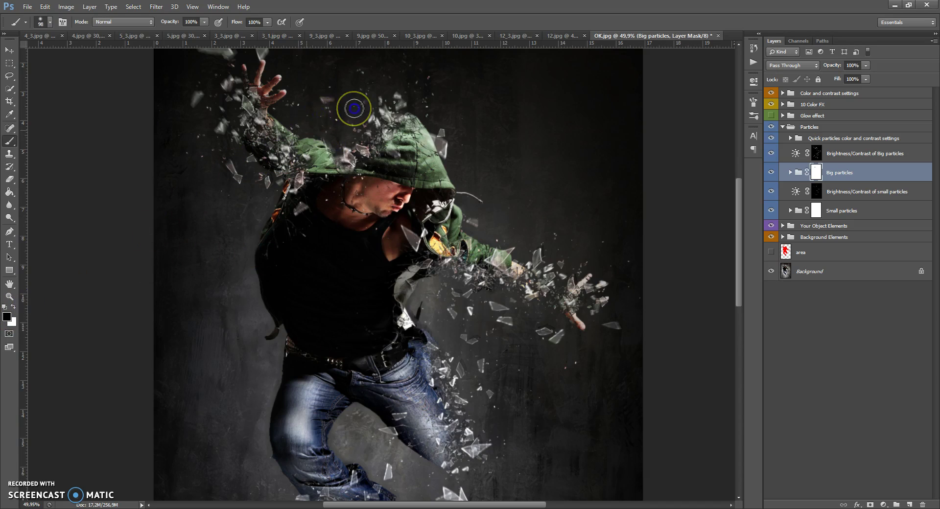
- Paint black to hide shards near the raised hand and arm, then white to restore some
mouse_move(215, 100)
left_mouse_down()
mouse_move(222, 116)
mouse_move(193, 90)
left_mouse_up()
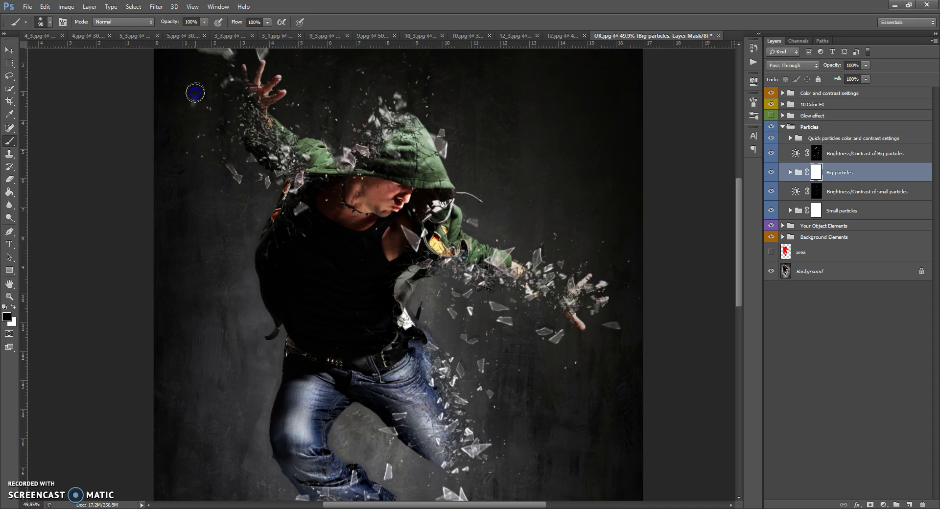
left_click_drag(242, 152, 282, 140)
left_click_drag(189, 252, 226, 192)
left_click(13, 308)
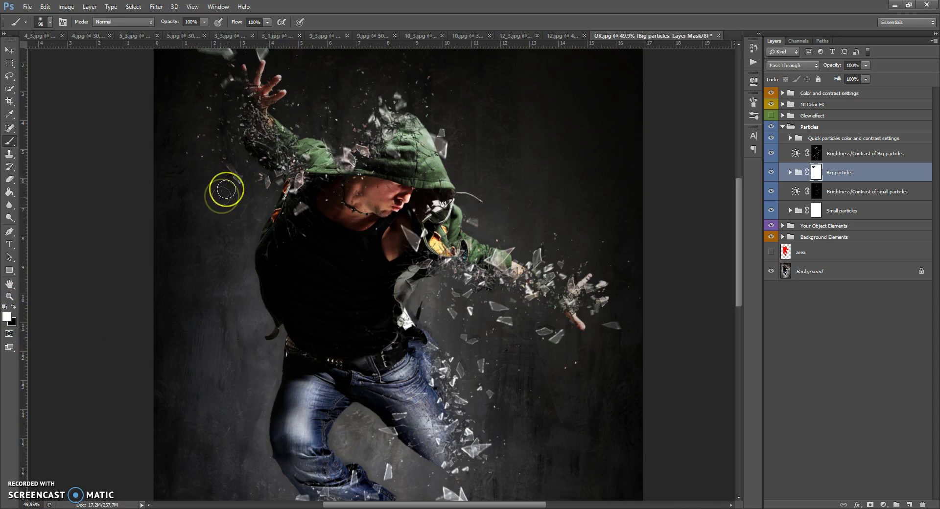
left_click(279, 127)
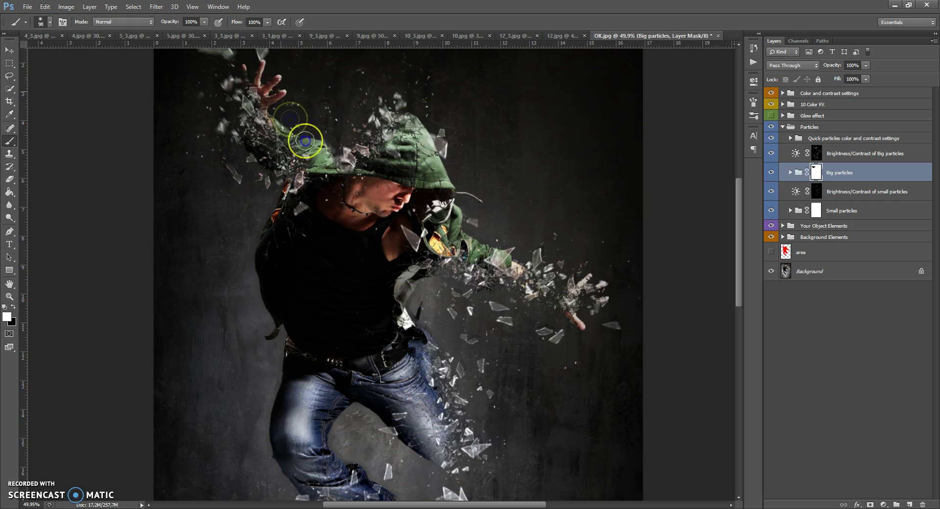
mouse_move(331, 88)
left_mouse_down()
mouse_move(283, 76)
mouse_move(317, 105)
mouse_move(338, 99)
mouse_move(336, 134)
mouse_move(280, 111)
left_mouse_up()
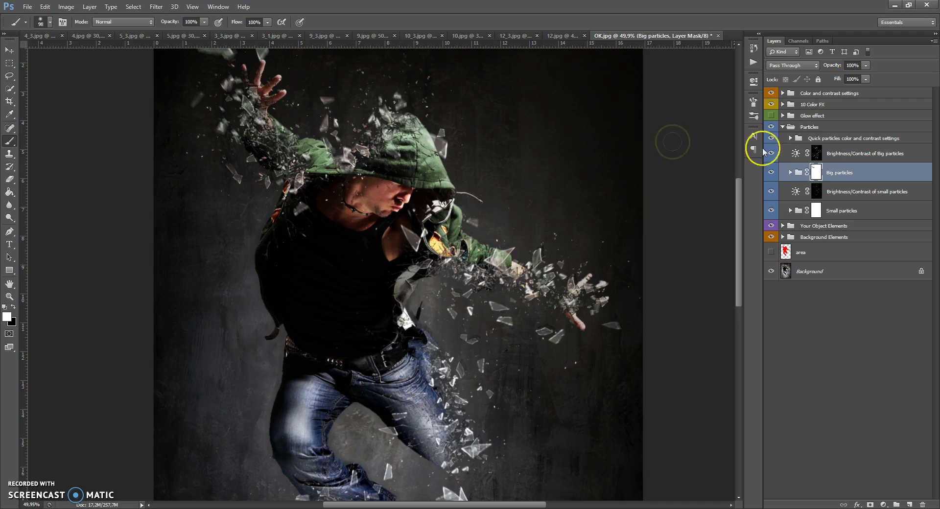
left_click(783, 128)
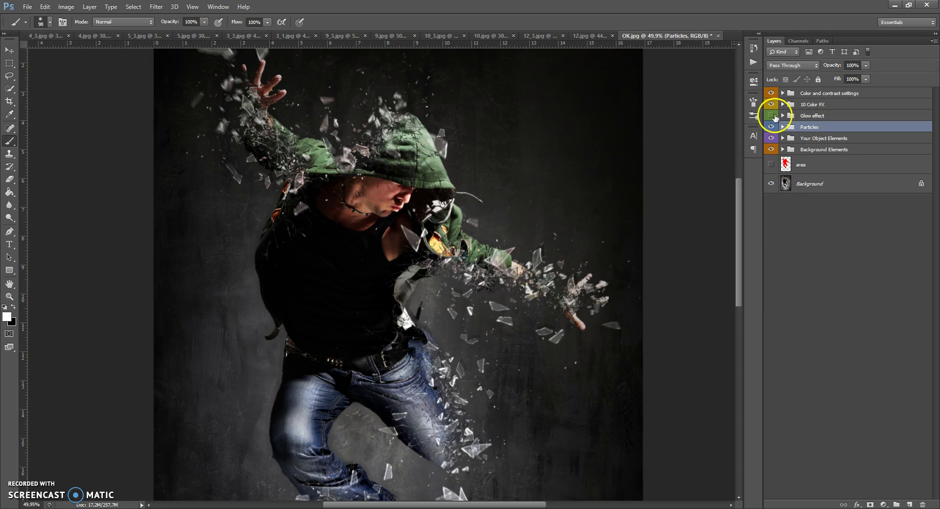
- Turn on the Glow effect group, comparing the image with and without it
left_click(772, 116)
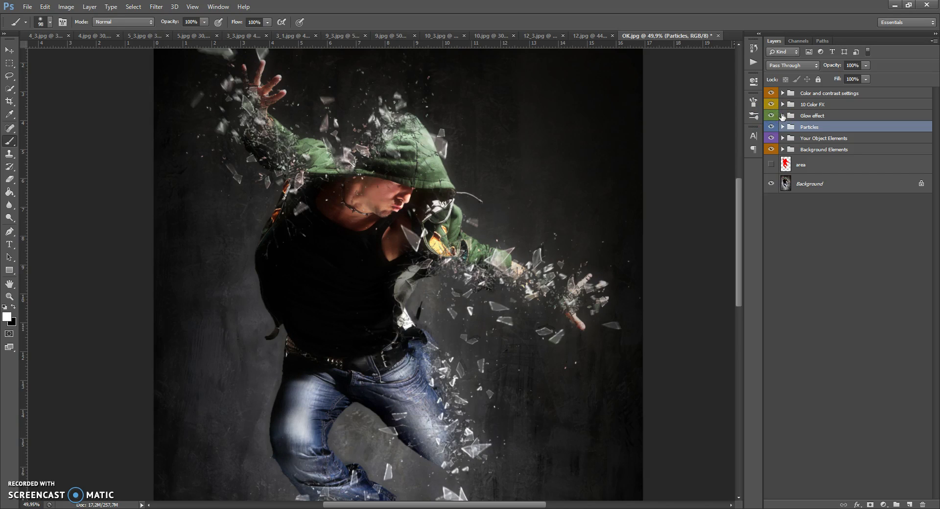
left_click(773, 116)
left_click(773, 116)
left_click(772, 116)
left_click(772, 116)
left_click(783, 116)
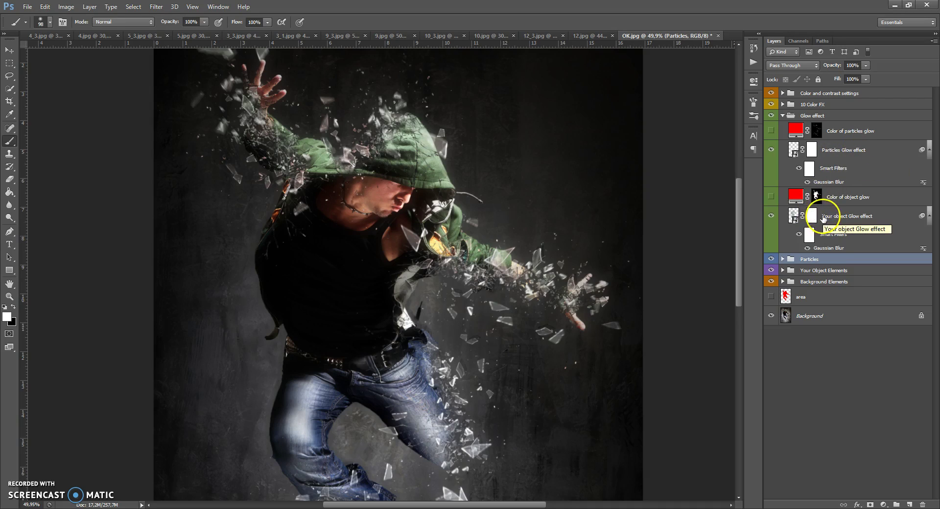
- Lower the Gaussian Blur radius on the Your object Glow effect layer
left_click(874, 217)
left_click(772, 216)
left_click(772, 216)
left_click(812, 221)
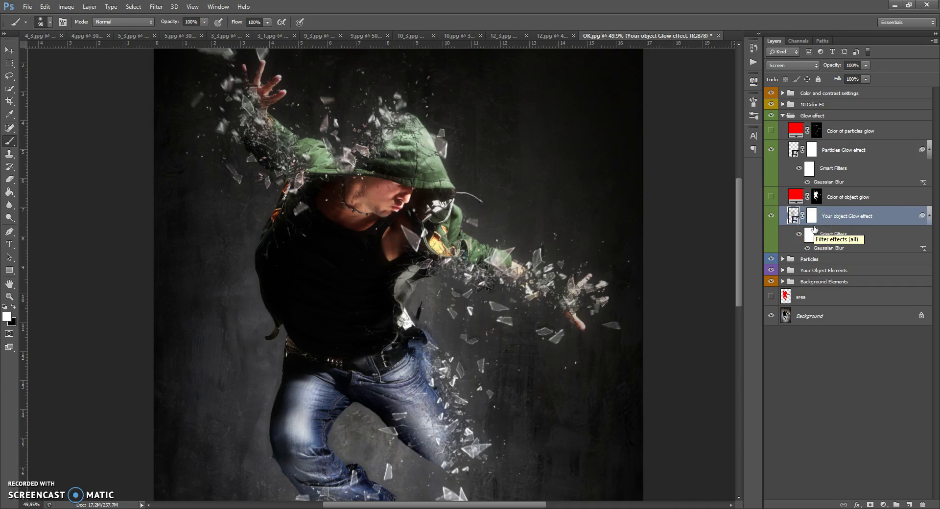
left_click(818, 240)
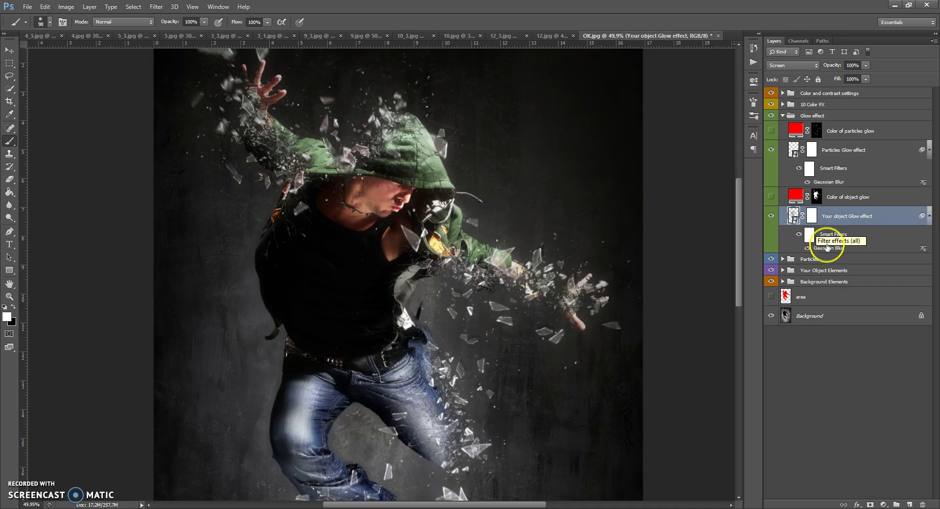
double_click(825, 249)
left_click(585, 307)
left_click_drag(607, 310, 575, 311)
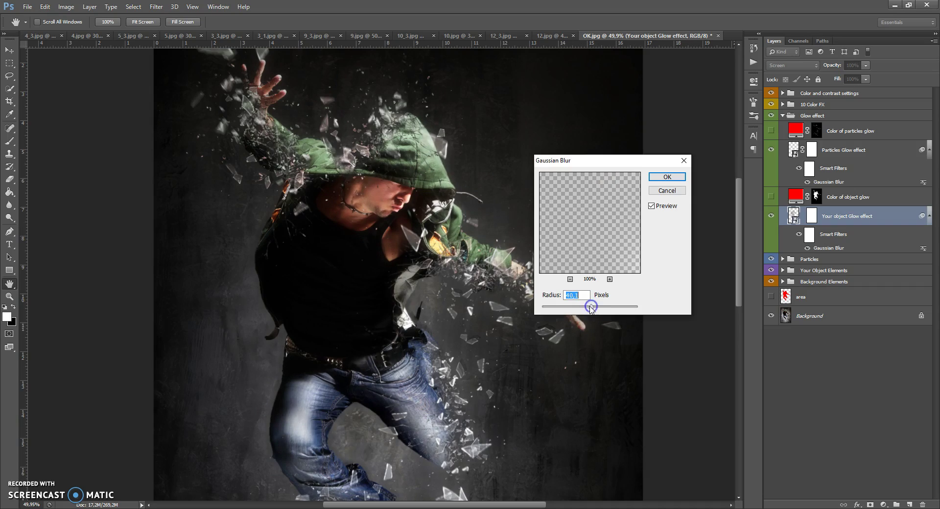
left_click(662, 177)
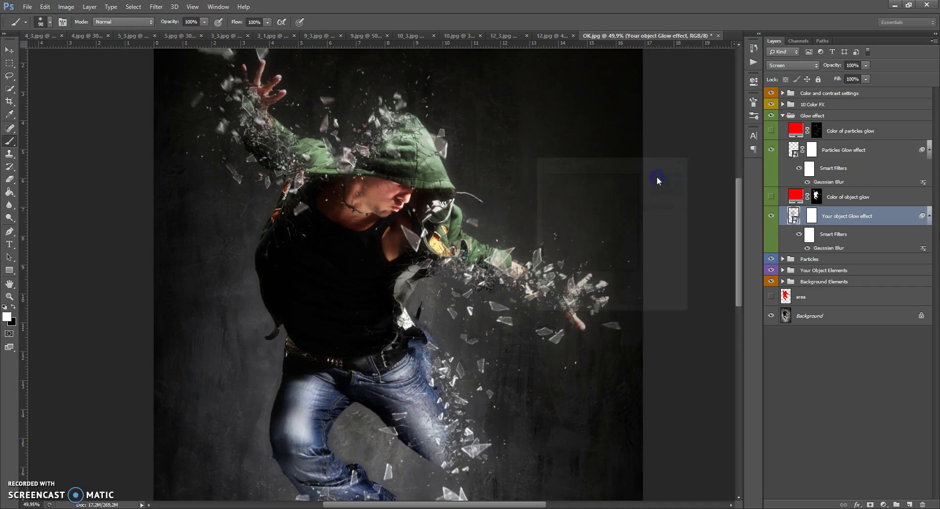
- Try cyan and orange for the object glow colour, then discard and keep it hidden
left_click(772, 199)
double_click(796, 196)
left_click_drag(674, 191, 671, 288)
left_click(753, 179)
left_click(772, 196)
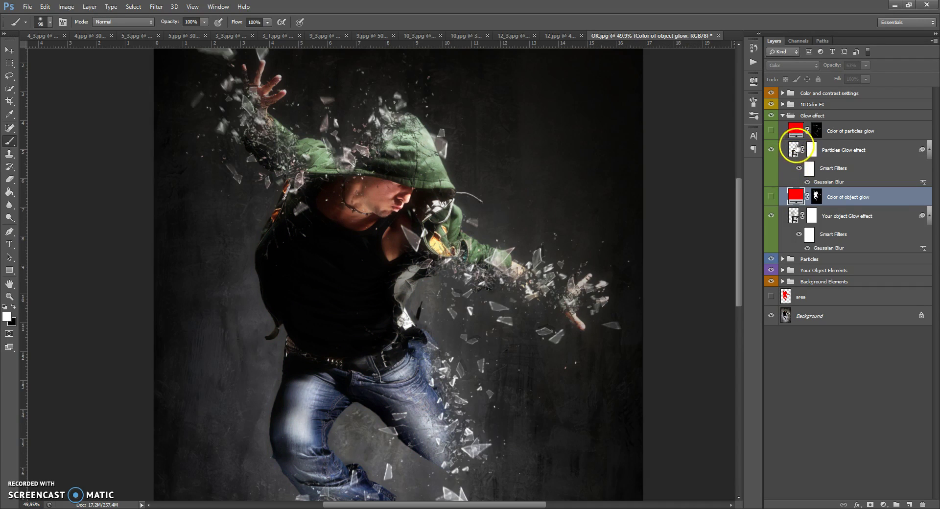
- Set the Particles Glow effect Gaussian Blur radius to about 31,9
left_click(796, 150)
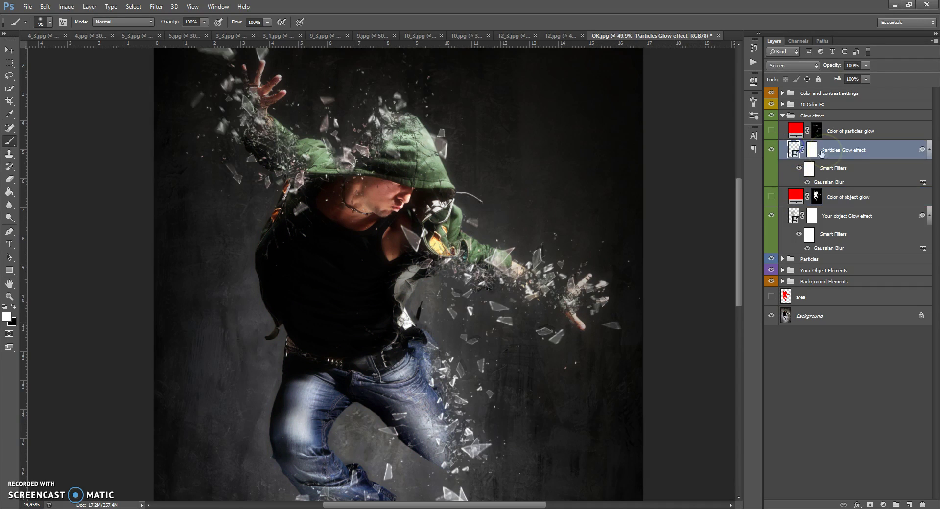
double_click(832, 182)
left_click_drag(575, 307, 601, 305)
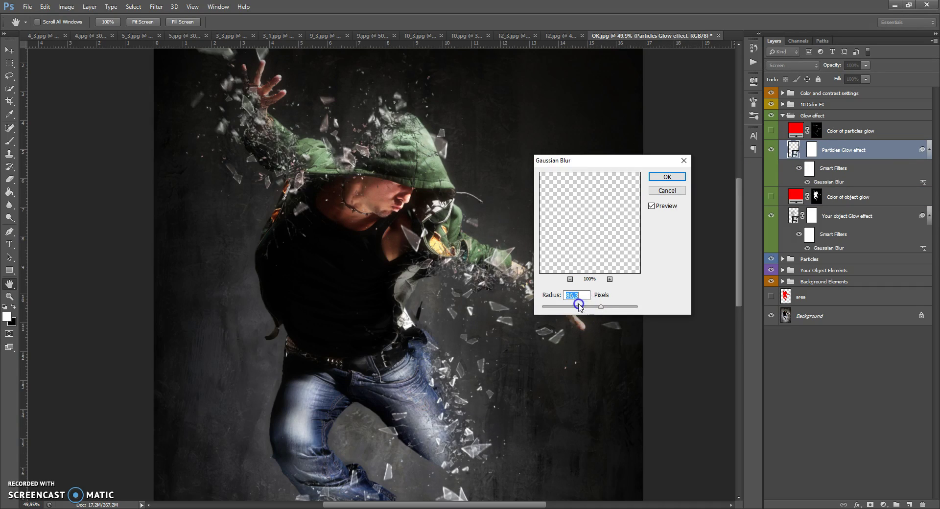
left_click(580, 308)
left_click(590, 308)
left_click(666, 178)
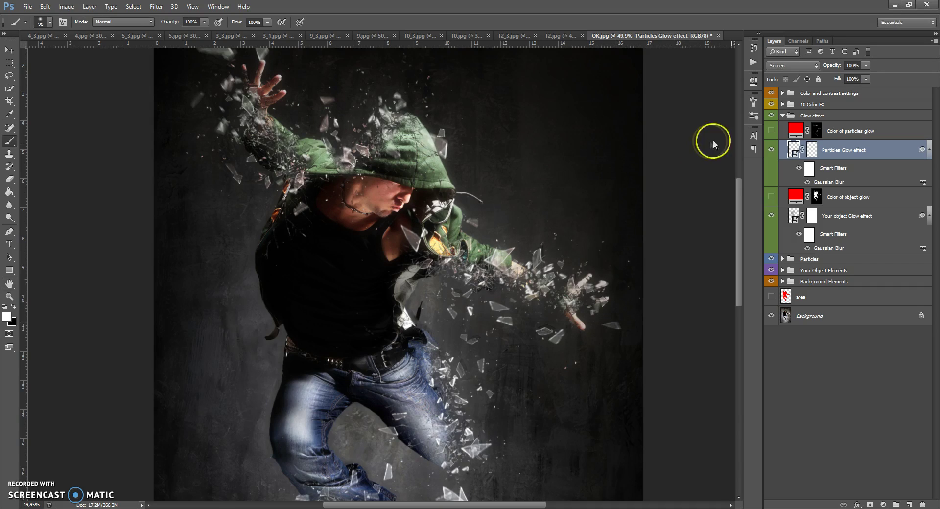
- Recolour the particles glow fill to #ff0060, then hide that layer
left_click(772, 131)
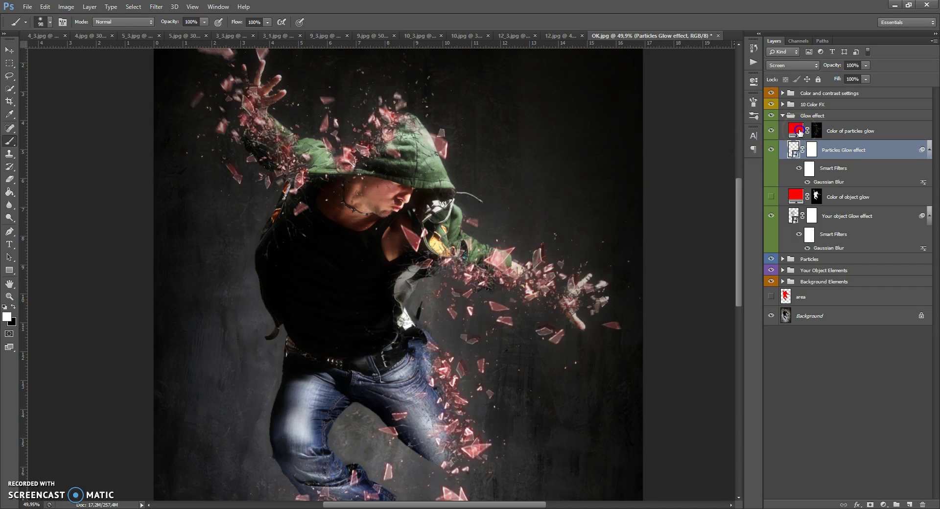
double_click(795, 130)
left_click_drag(670, 212, 669, 186)
left_click_drag(672, 222, 702, 179)
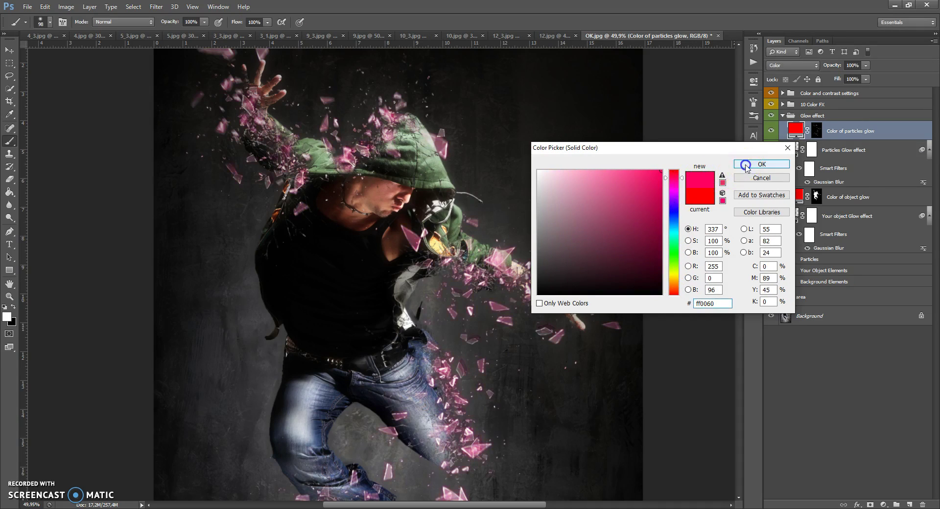
left_click(744, 164)
left_click(771, 131)
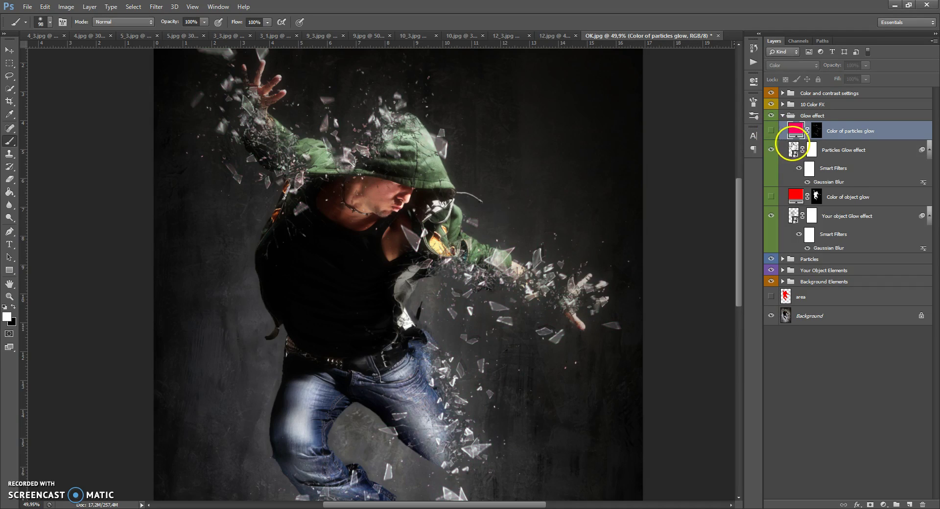
- Collapse the Glow effect group and expand 10 Color FX, showing Color 10
left_click(794, 147)
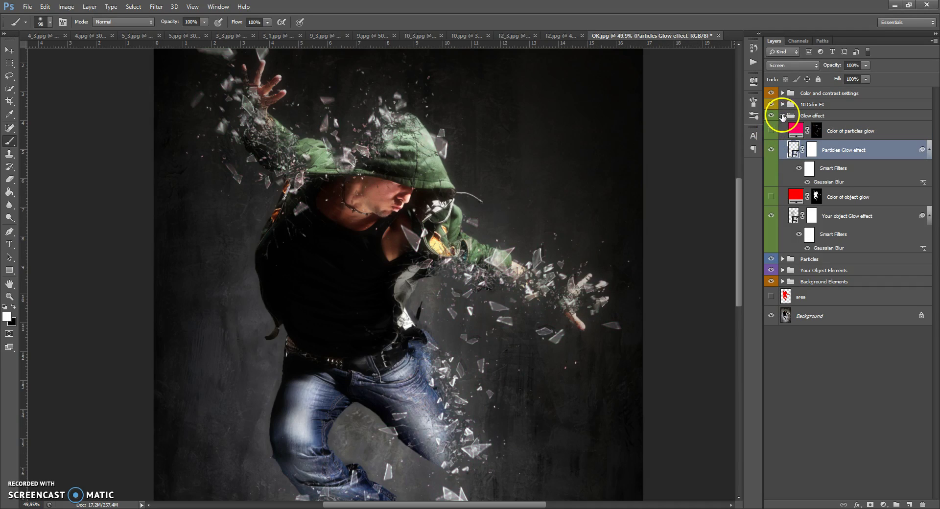
left_click(782, 116)
left_click(783, 105)
left_click(771, 119)
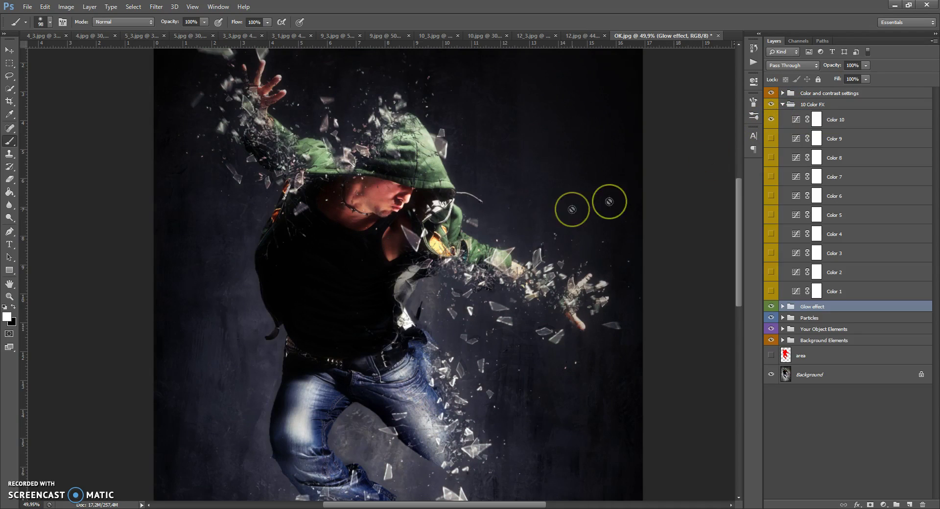
- Preview the Color 9, 8, 7, 6, 5 and 2 tints, switching each back off
scroll(444, 225, "down", 3)
scroll(443, 225, "up", 2)
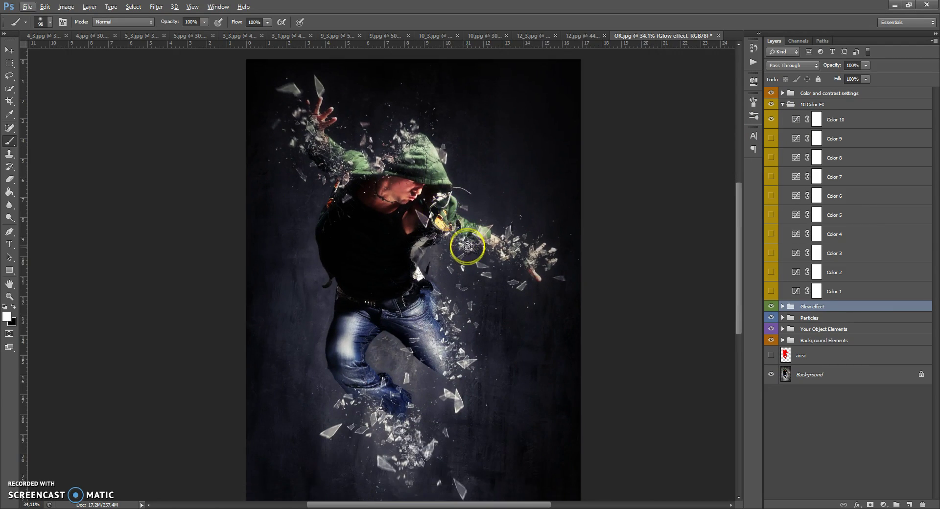
left_click(772, 138)
left_click(771, 139)
left_click(769, 157)
left_click(770, 157)
left_click(772, 177)
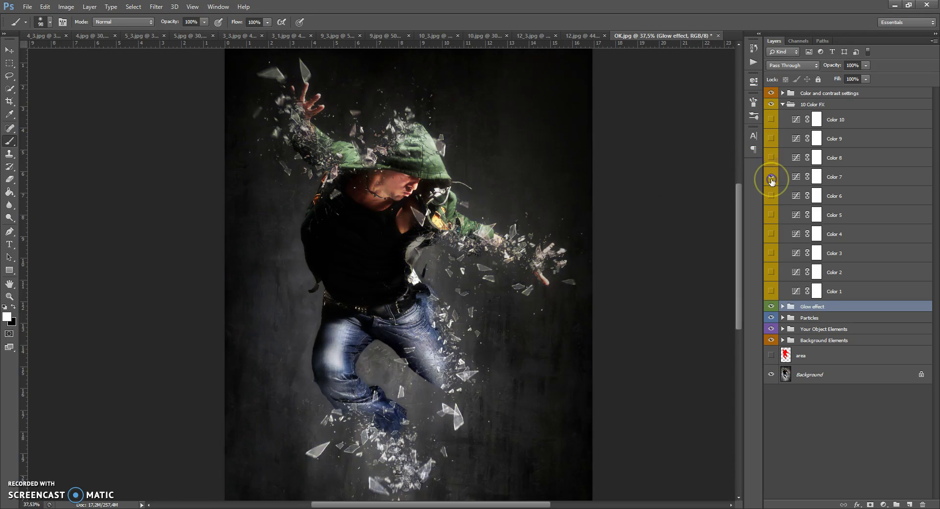
left_click(772, 177)
left_click(774, 195)
left_click(773, 214)
left_click(772, 214)
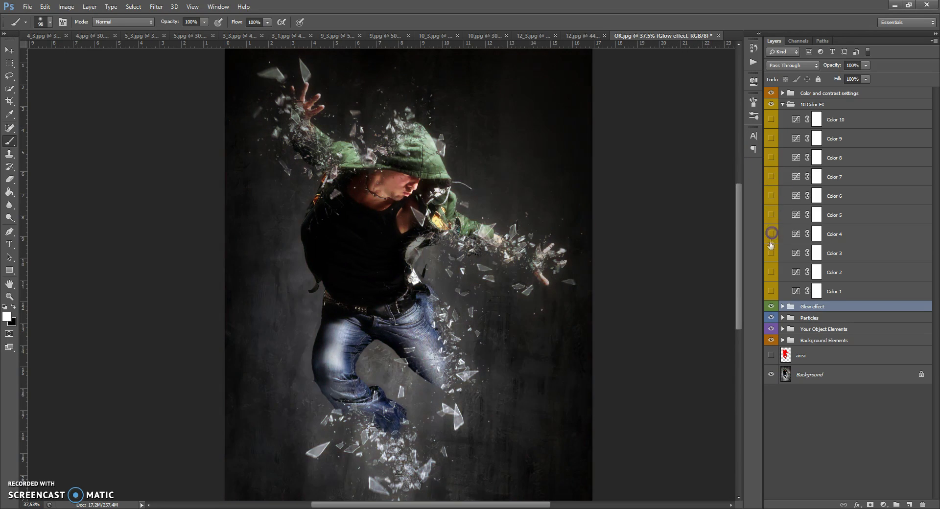
left_click(771, 272)
left_click(770, 272)
- Keep Color 1 on, hide Color 10, and fold away the 10 Color FX group
left_click(770, 293)
left_click(772, 120)
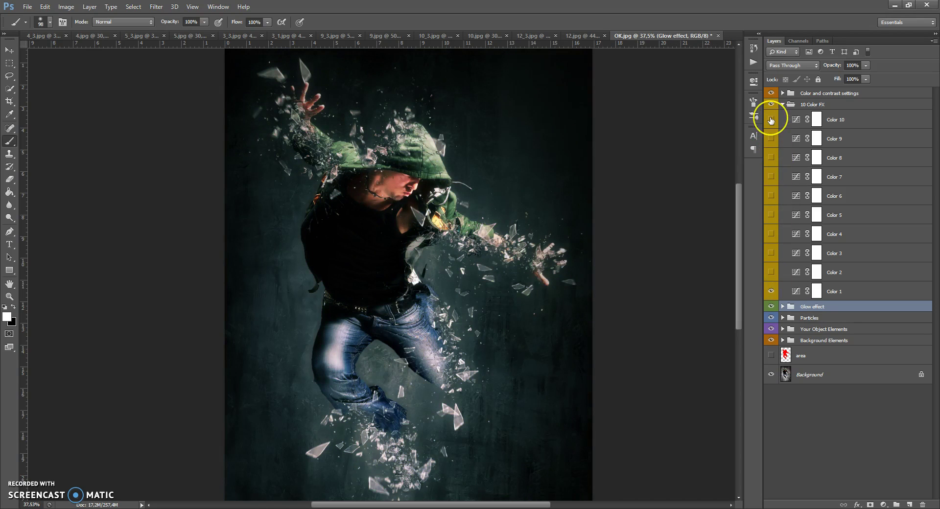
left_click(772, 119)
left_click(771, 120)
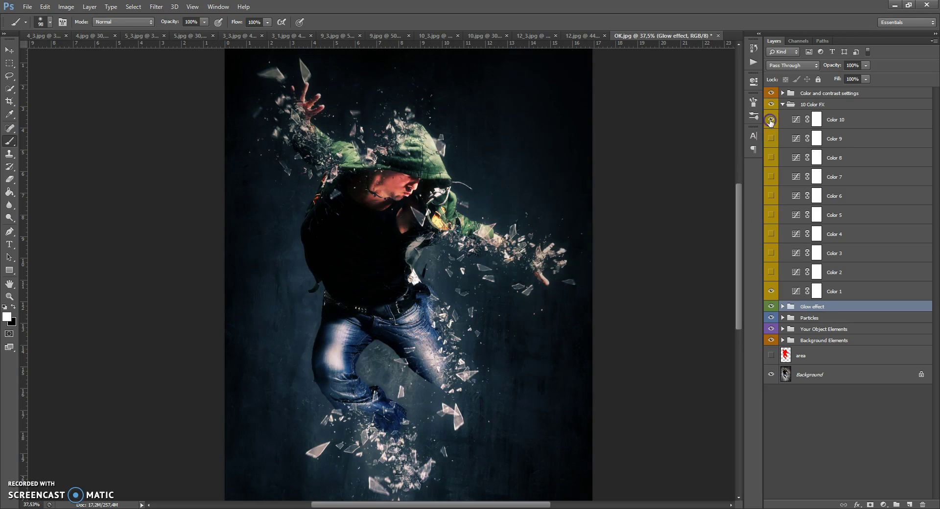
left_click(770, 120)
left_click(771, 119)
left_click(783, 105)
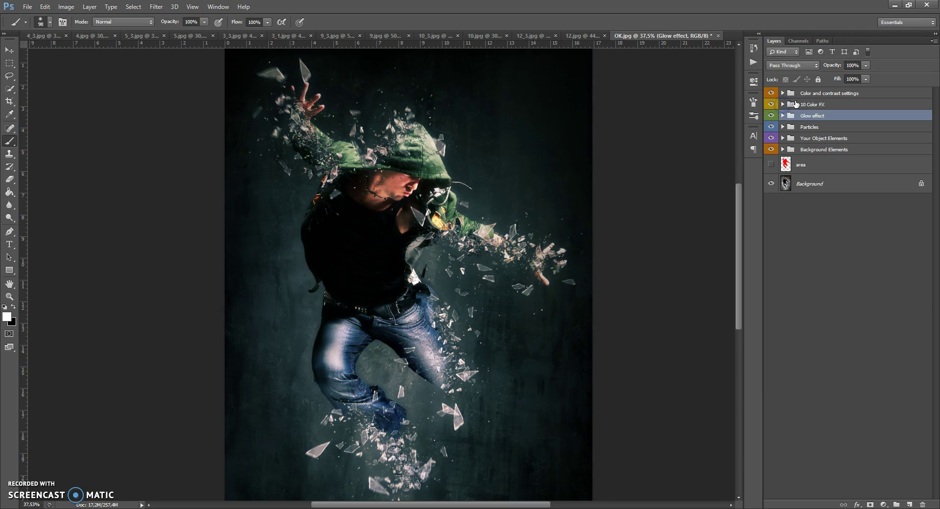
- Tweak the overall image brightness in the Color and contrast settings group
left_click(811, 94)
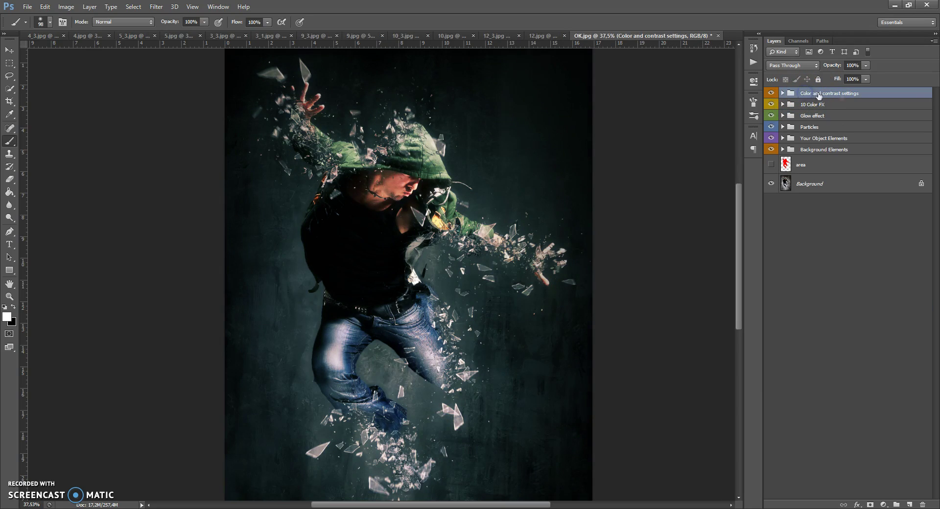
left_click(782, 93)
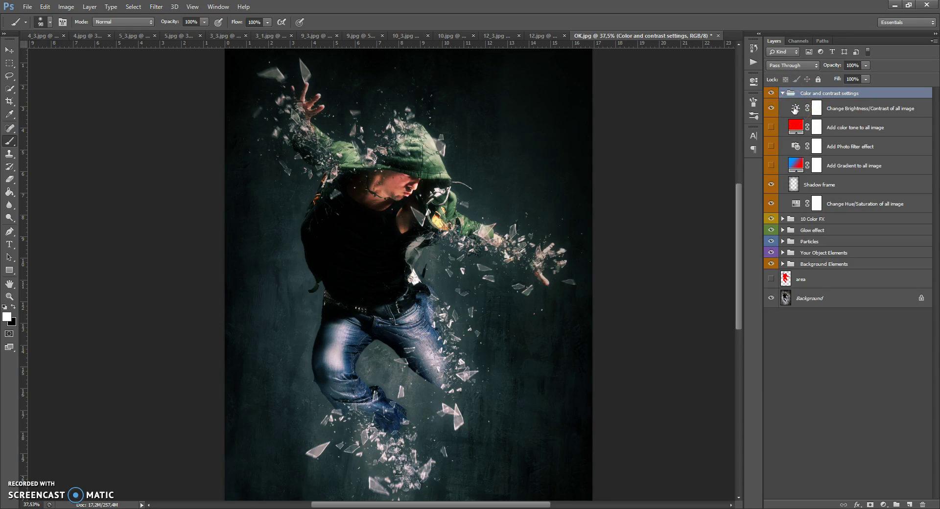
double_click(795, 109)
mouse_move(669, 128)
left_mouse_down()
mouse_move(684, 130)
mouse_move(625, 148)
mouse_move(666, 151)
mouse_move(673, 131)
left_mouse_up()
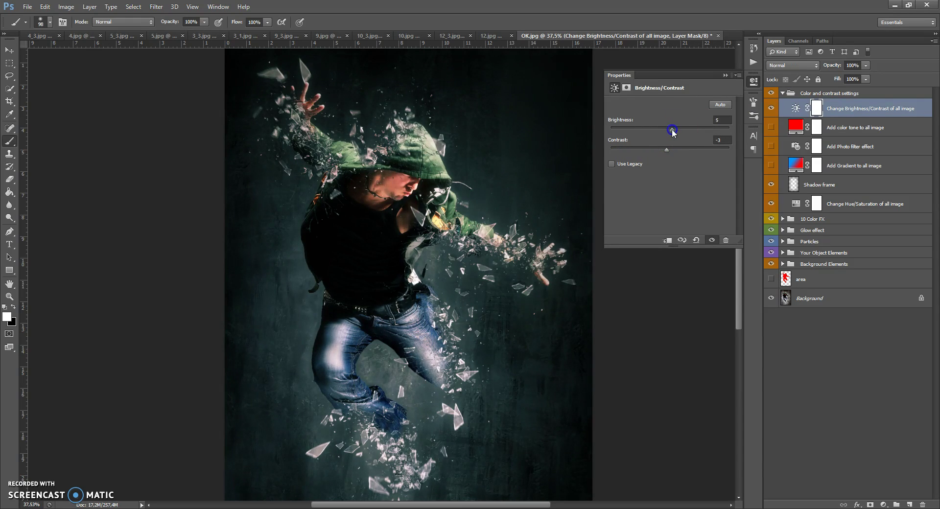
left_click(725, 75)
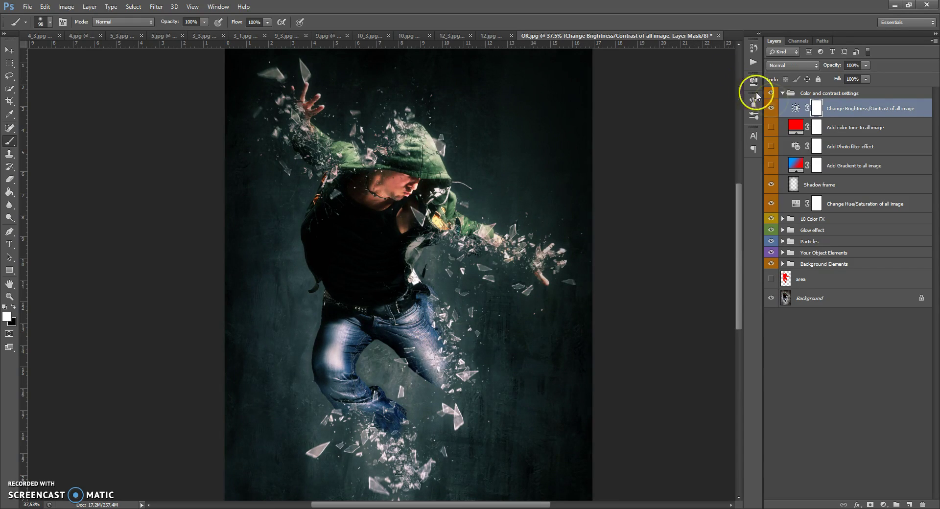
- Enable the colour tone layer as blue #0060ff at 14% opacity
left_click(771, 127)
double_click(796, 126)
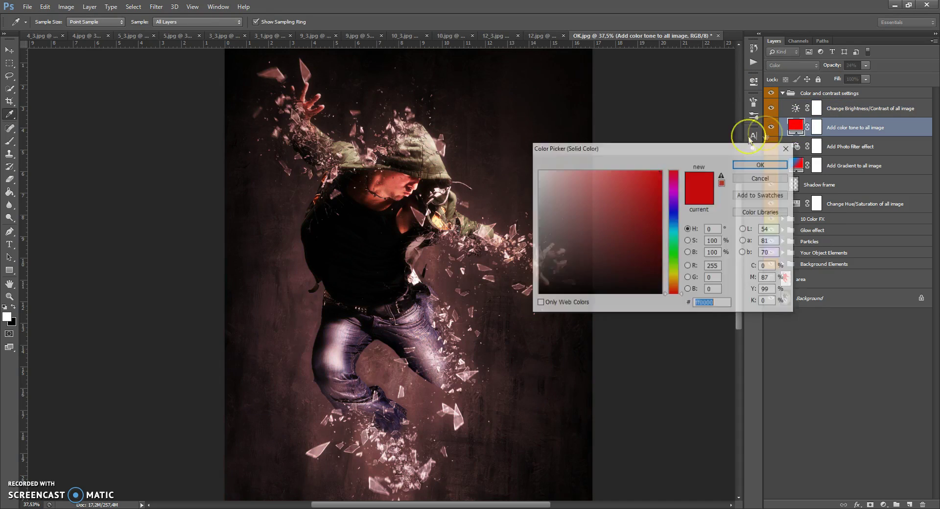
left_click_drag(674, 190, 676, 223)
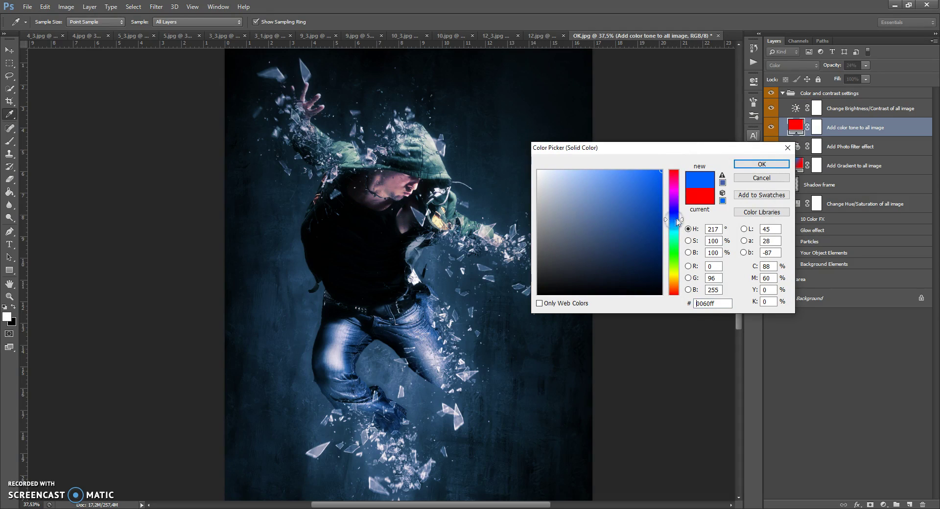
left_click(762, 164)
left_click(866, 65)
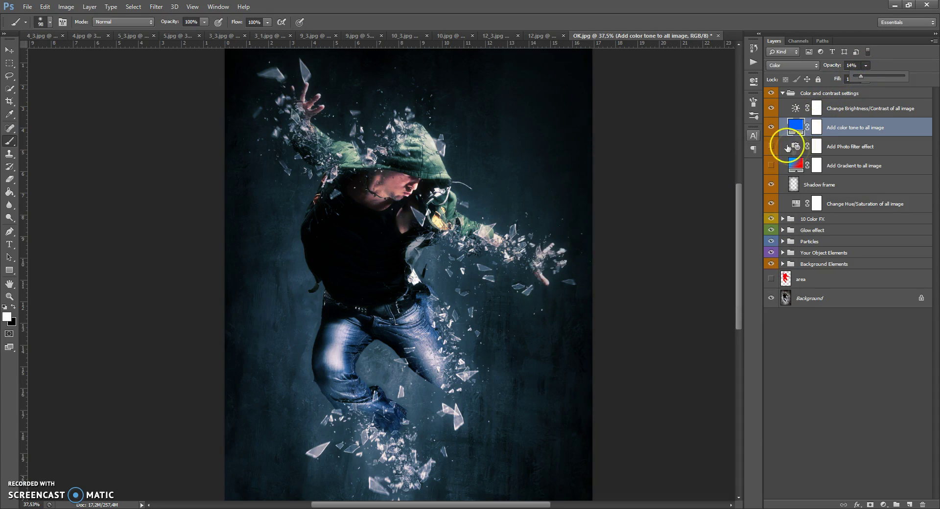
- Try Photo Filter types ending on Violet at 52% density, then hide the layer
left_click(772, 147)
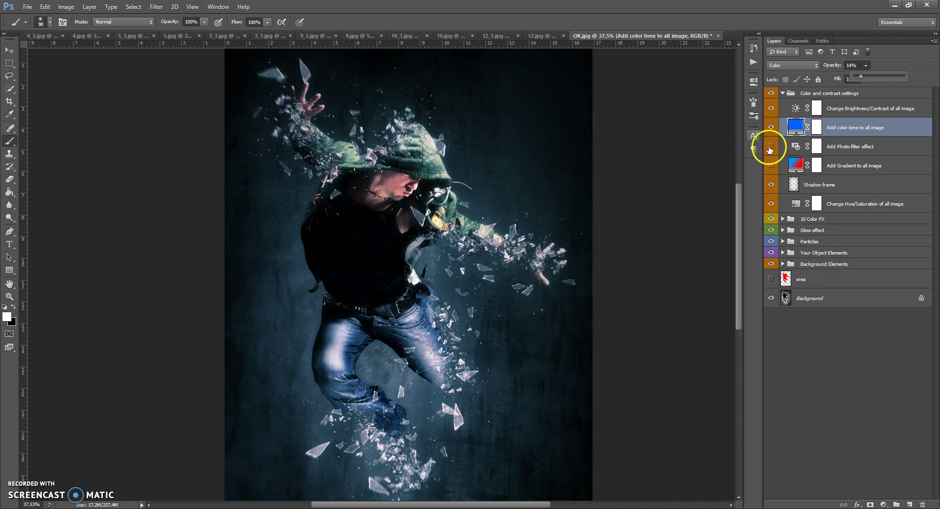
double_click(795, 146)
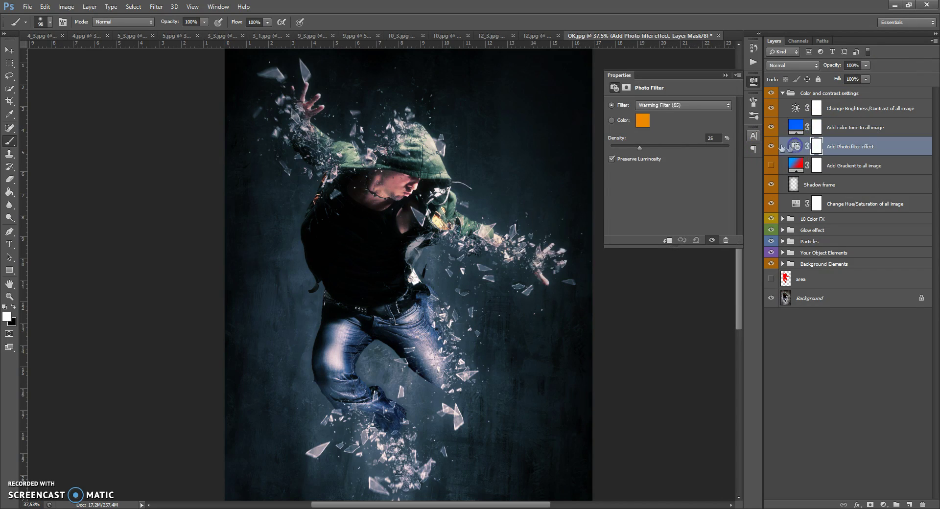
left_click(653, 105)
left_click(653, 105)
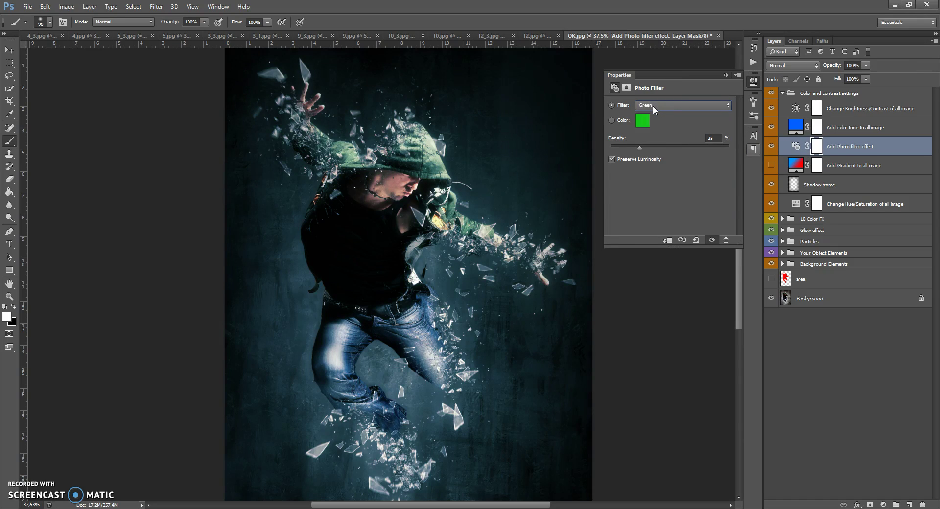
key("Down")
key("Down")
key("Down")
key("Down")
key("Down")
left_click_drag(640, 147, 664, 149)
left_click(659, 105)
left_click(660, 116)
left_click_drag(657, 107, 666, 98)
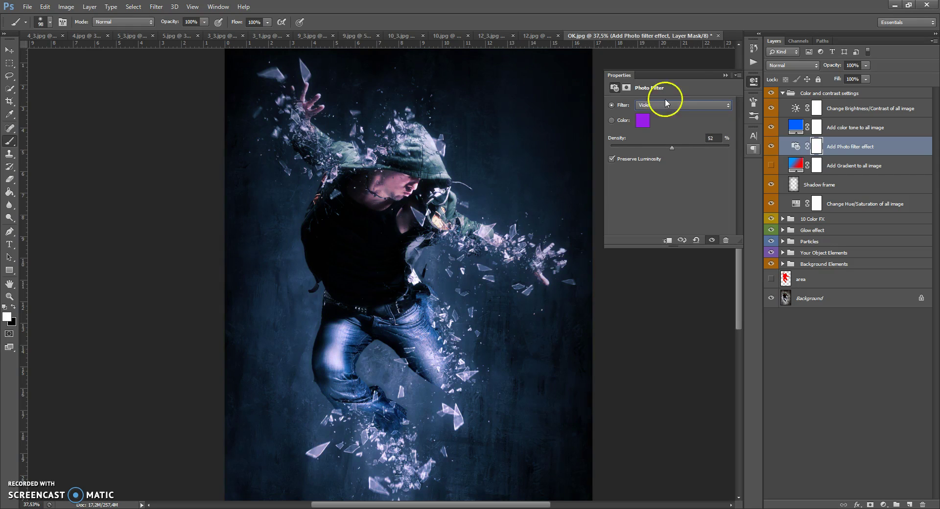
left_click(726, 75)
left_click(772, 147)
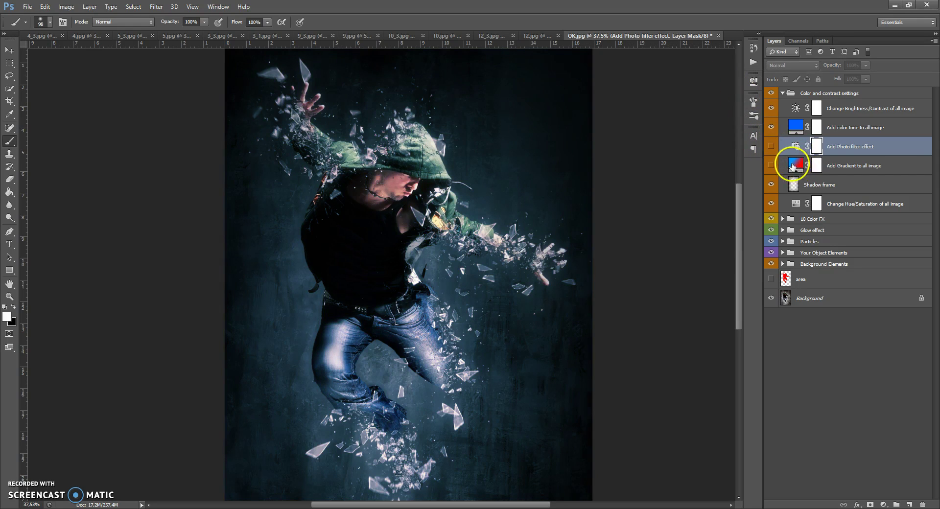
- Show the gradient overlay layer and set its angle to -4,09
left_click(773, 167)
double_click(796, 165)
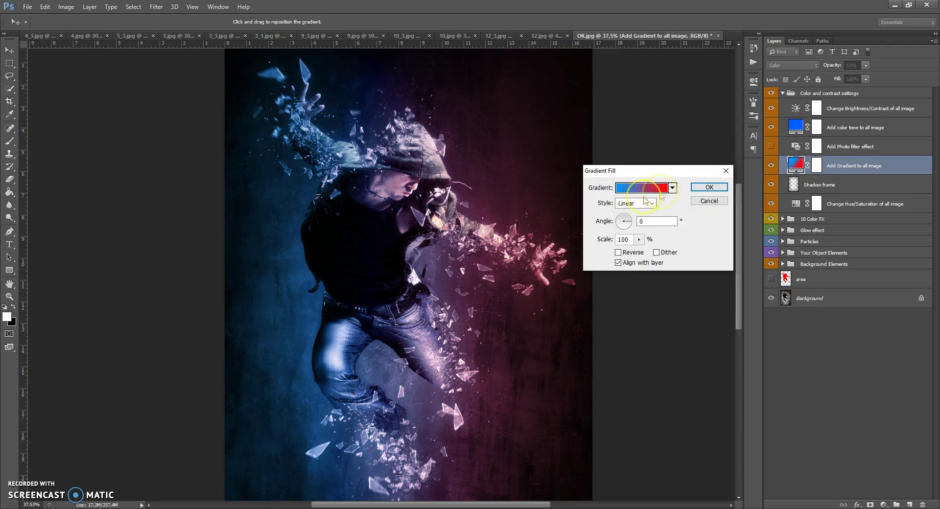
left_click_drag(627, 221, 624, 222)
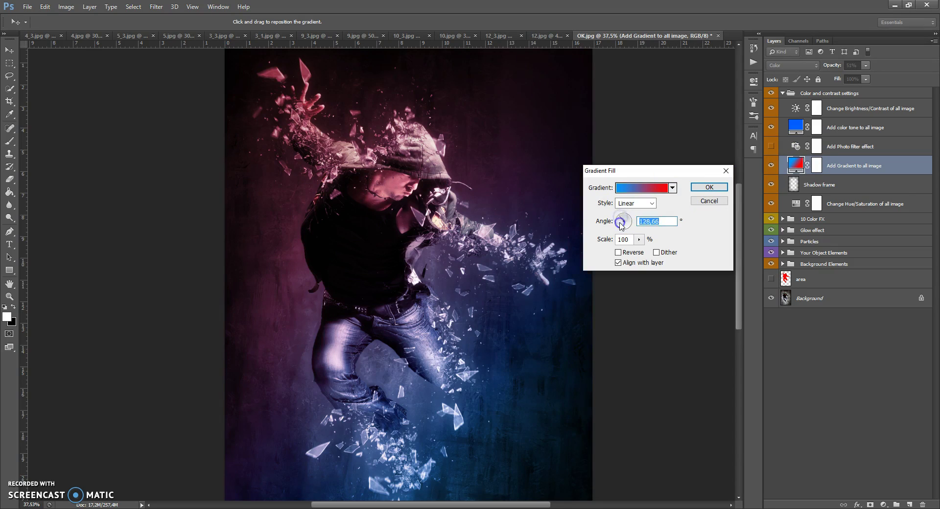
left_click(639, 239)
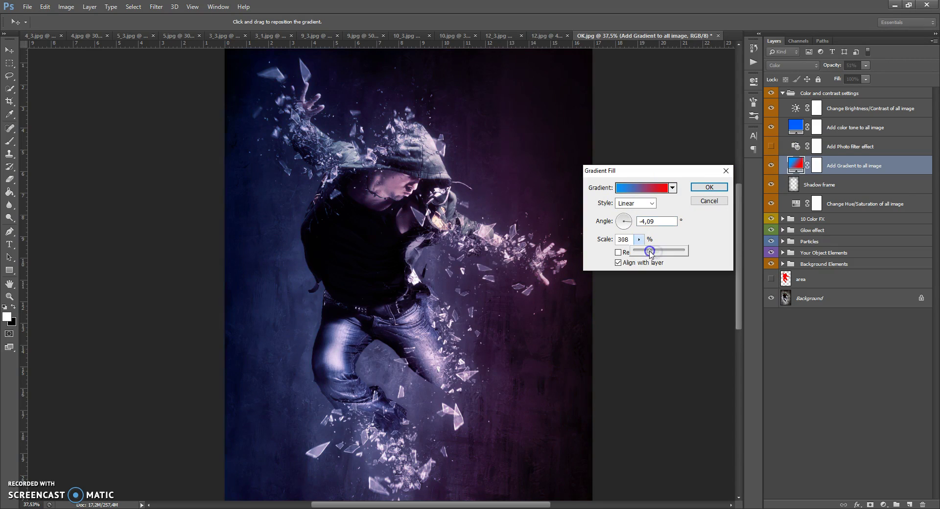
- Make the gradient's left stop orange for an orange-to-red fill, then hide the layer
left_click(637, 188)
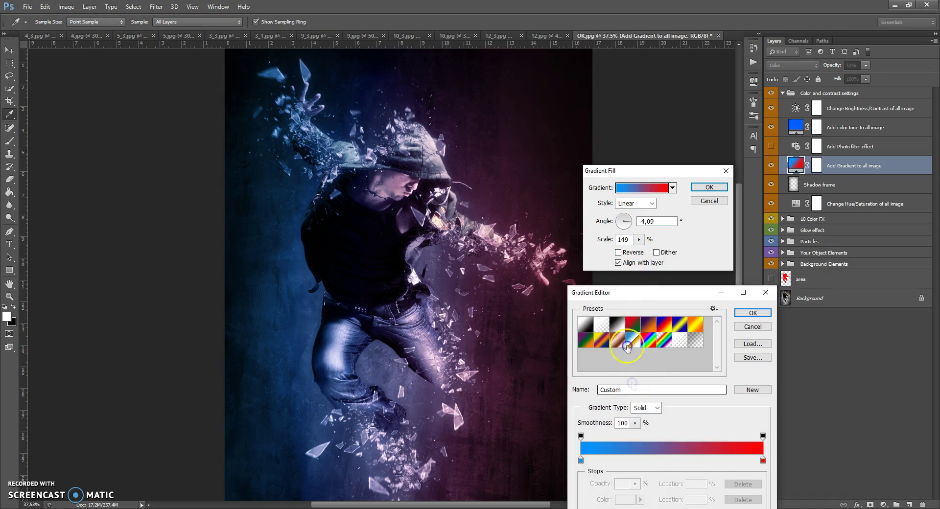
left_click_drag(637, 297, 657, 249)
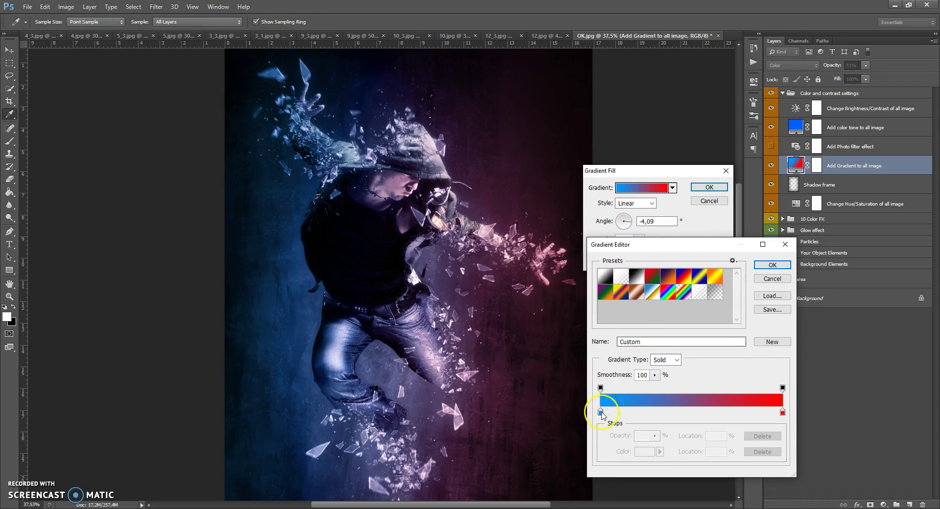
double_click(601, 414)
left_click_drag(636, 273, 662, 172)
left_click_drag(675, 222, 676, 288)
left_click(762, 164)
left_click(764, 267)
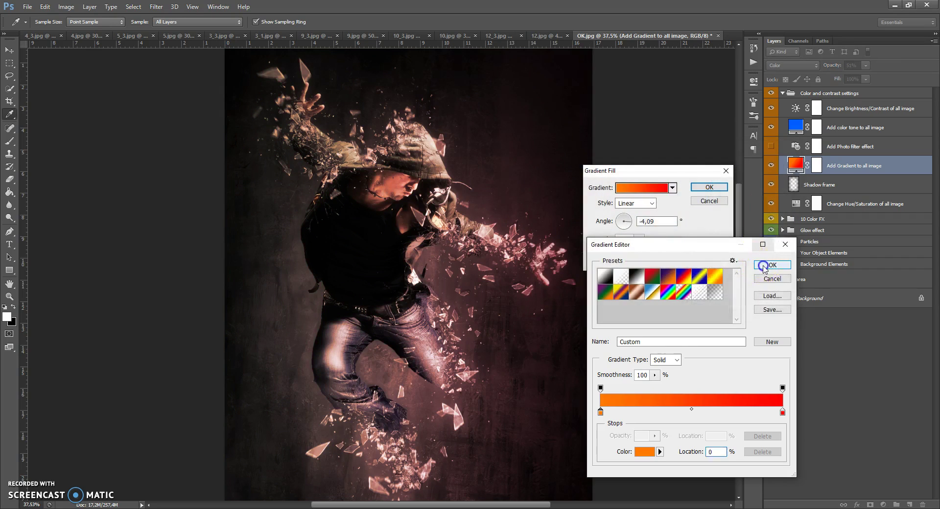
left_click(709, 188)
left_click(771, 166)
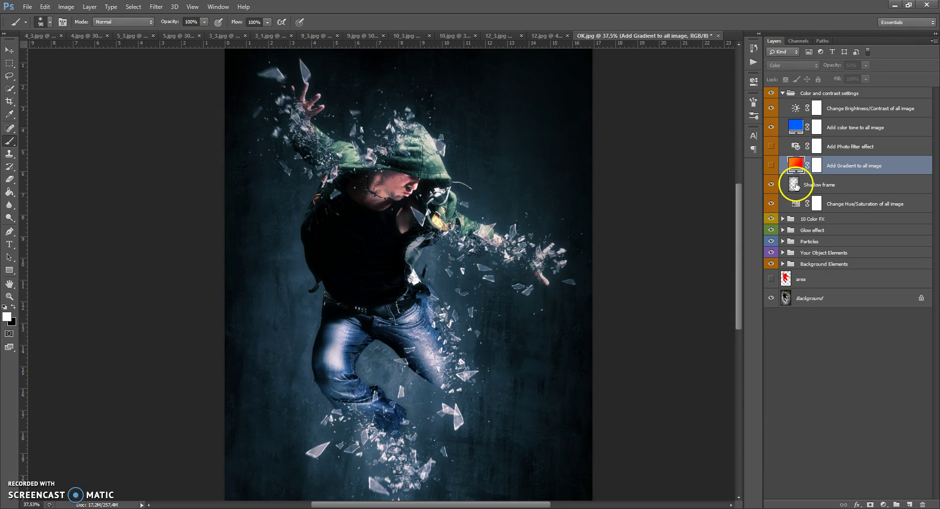
- Compare the Shadow frame layer on and off, then lower its opacity to 58%
left_click(795, 185)
left_click(771, 185)
left_click(772, 186)
left_click(772, 185)
left_click(871, 68)
left_click(866, 66)
mouse_move(877, 78)
left_mouse_down()
mouse_move(857, 78)
mouse_move(871, 78)
left_mouse_up()
left_click(794, 185)
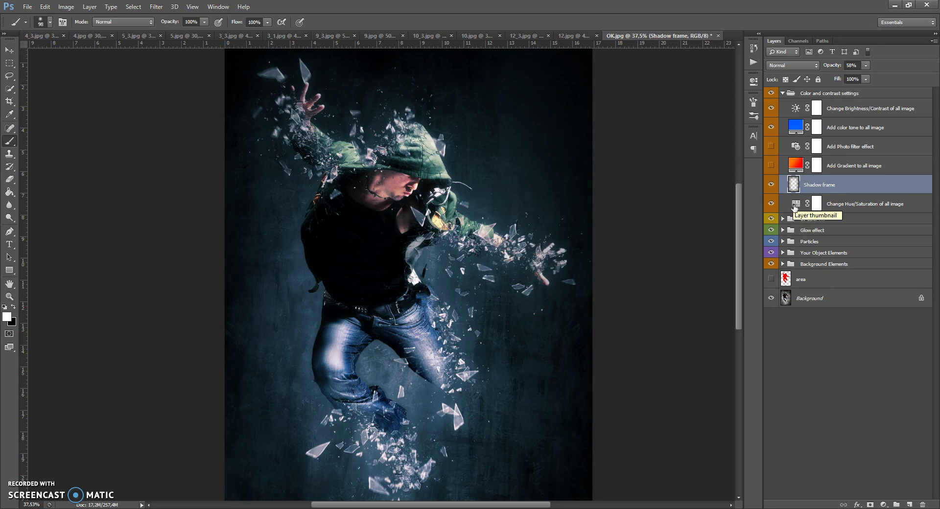
- In the Hue/Saturation adjustment, raise saturation to +9 and set hue to 0
double_click(795, 204)
mouse_move(670, 161)
left_mouse_down()
mouse_move(616, 166)
mouse_move(685, 164)
mouse_move(682, 142)
mouse_move(668, 143)
mouse_move(671, 164)
left_mouse_up()
left_click(715, 132)
type("0")
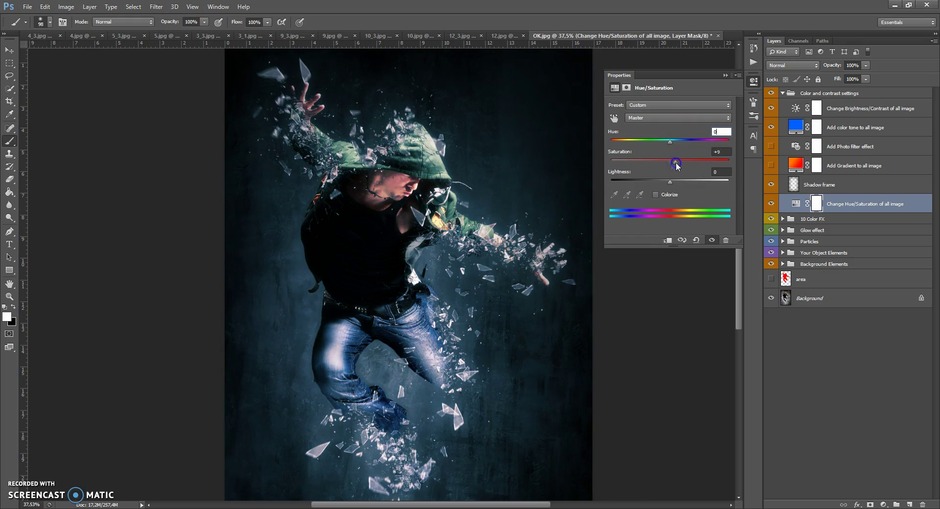
left_click(725, 76)
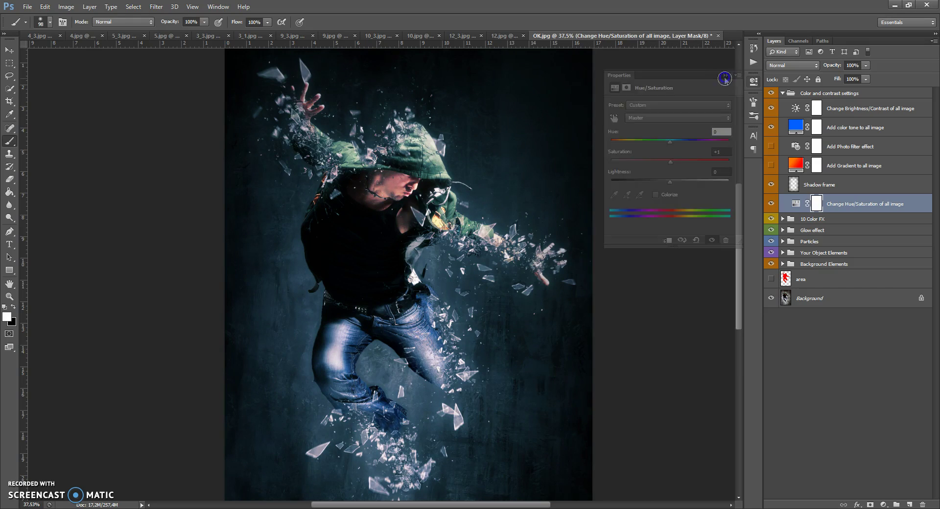
- Collapse Color and contrast settings and group all six effect groups into Group 1
left_click(783, 94)
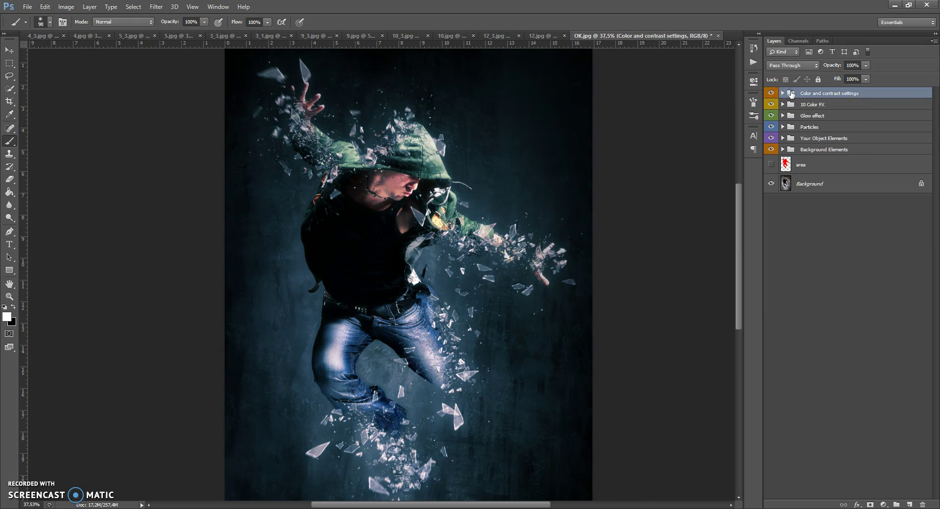
left_click(790, 150, "shift")
key("ctrl+g")
- Toggle Group 1 to compare before and after, leaving it visible
left_click(772, 93)
left_click(773, 94)
left_click(773, 93)
left_click(772, 93)
left_click(772, 93)
left_click(772, 94)
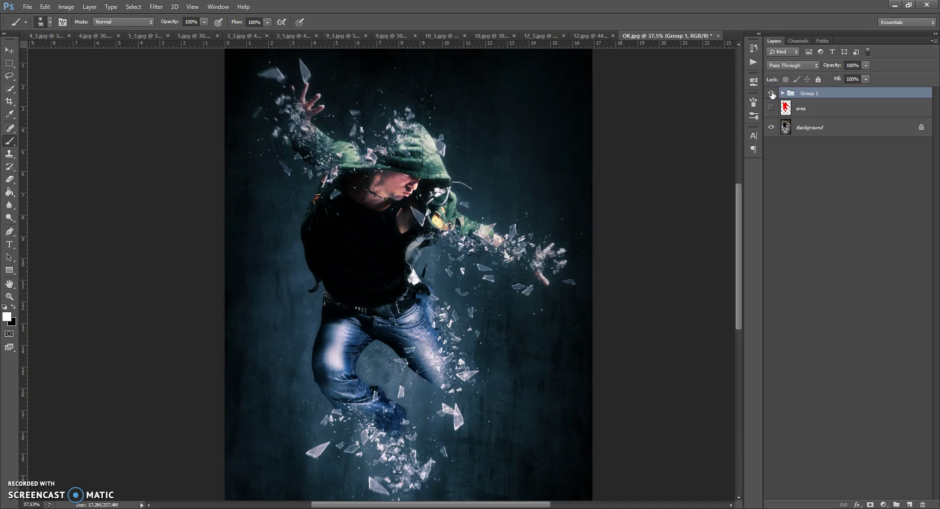
left_click(772, 94)
left_click(772, 94)
scroll(466, 197, "down", 1)
scroll(466, 197, "down", 1)
scroll(463, 201, "up", 1)
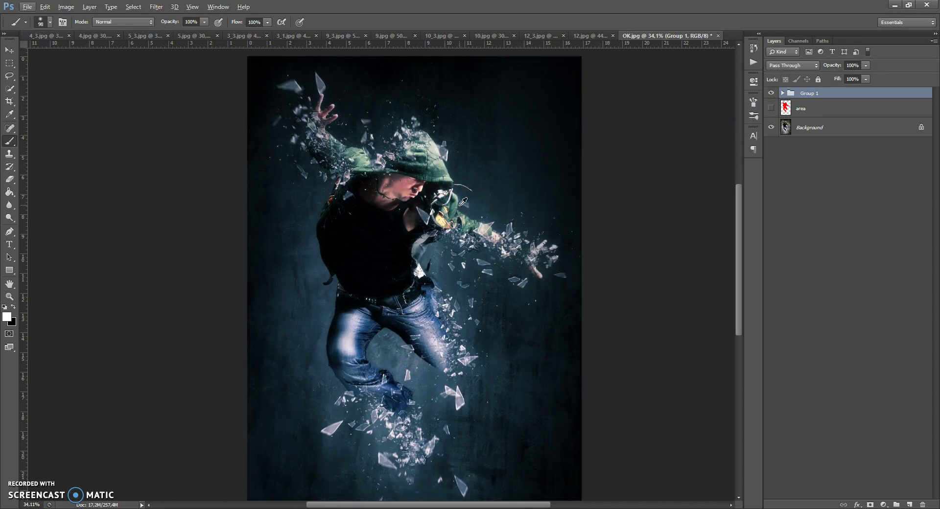